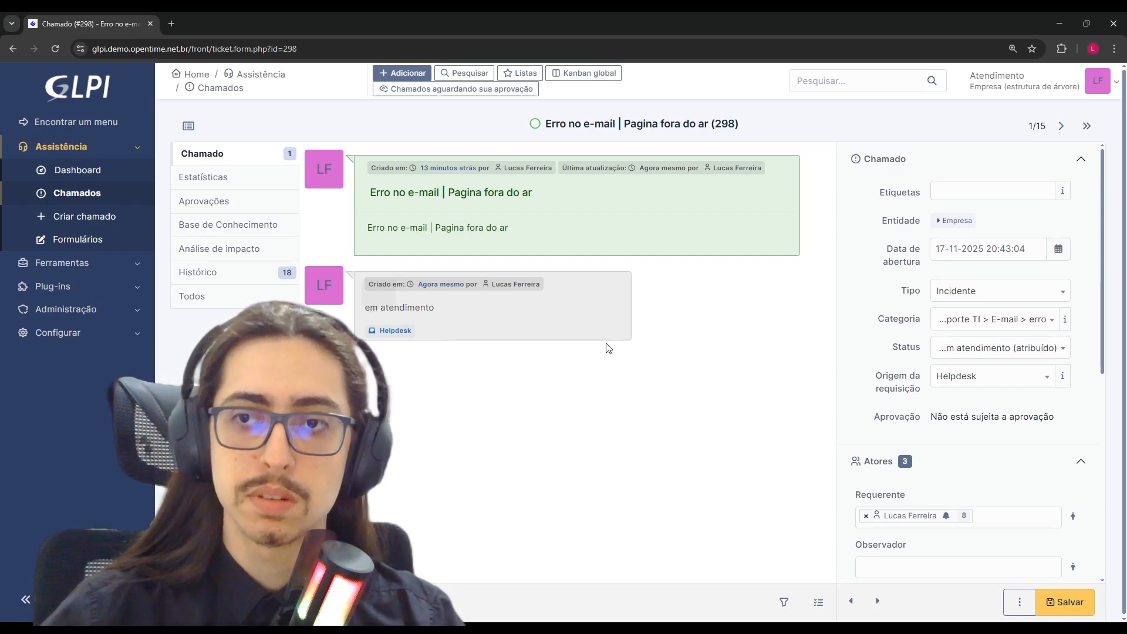
# Set the status of the "Erro no e-mail | Pagina fora do ar" ticket to Solucionado and save the ticket
pyautogui.click(963, 348)
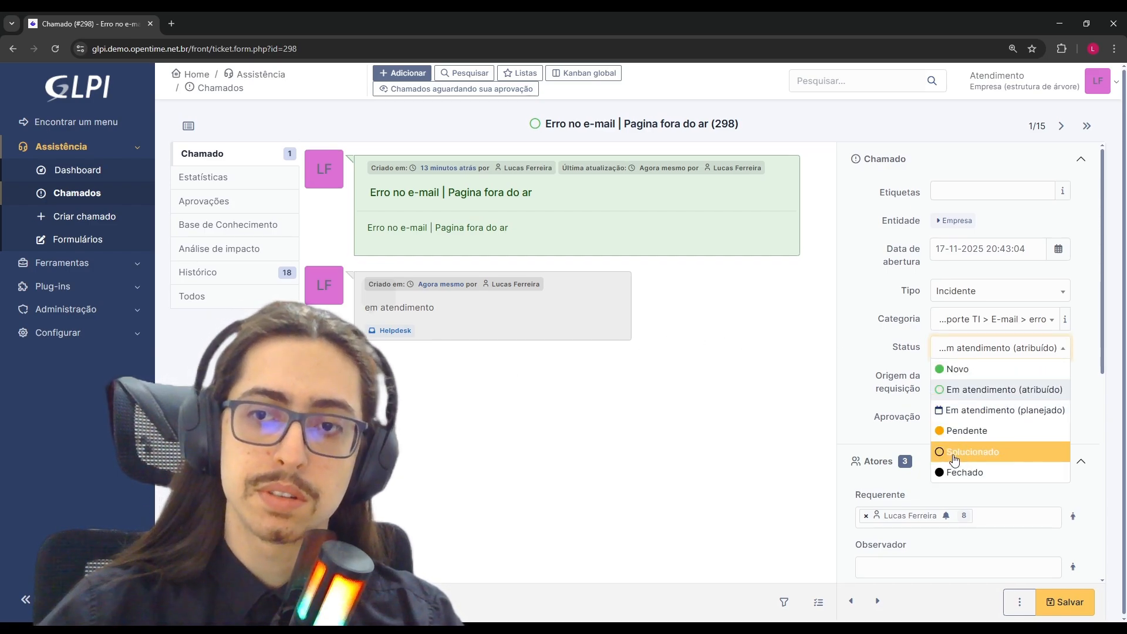
pyautogui.click(969, 452)
pyautogui.click(1051, 601)
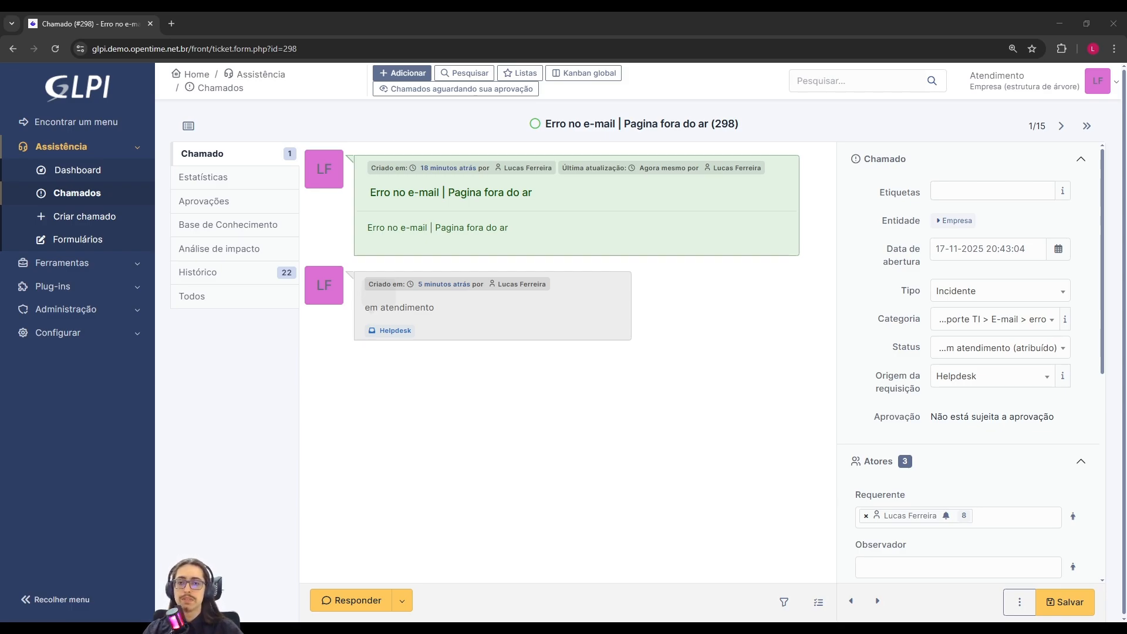
# Examine the response types available for the ticket and the plain reply form, closing it without adding anything
pyautogui.click(402, 599)
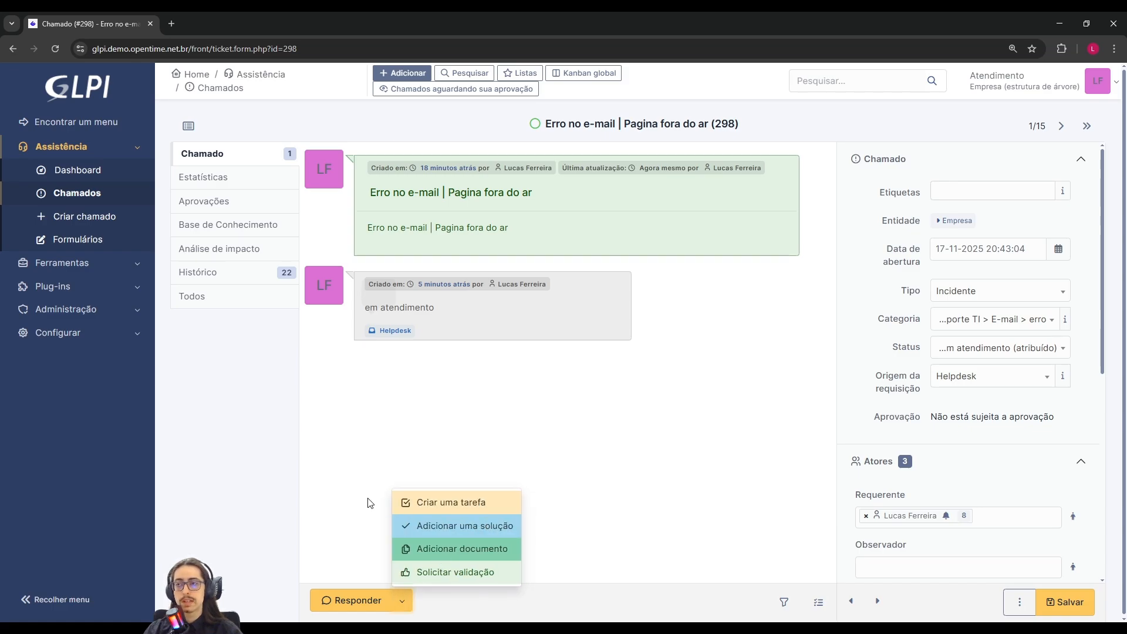
pyautogui.click(346, 507)
pyautogui.click(352, 600)
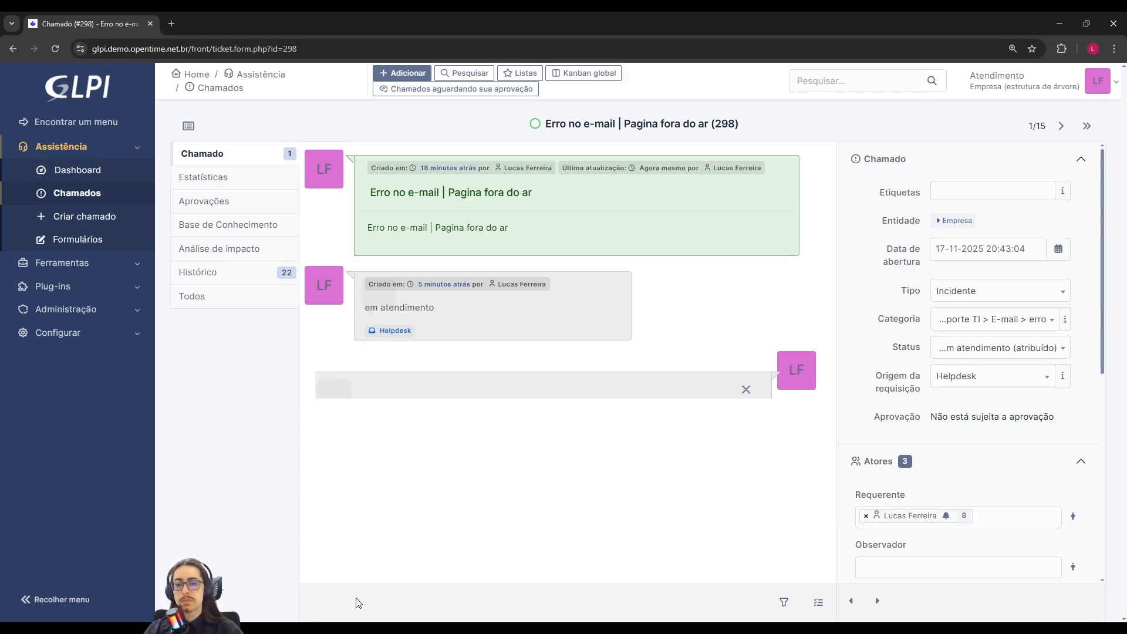
pyautogui.click(739, 318)
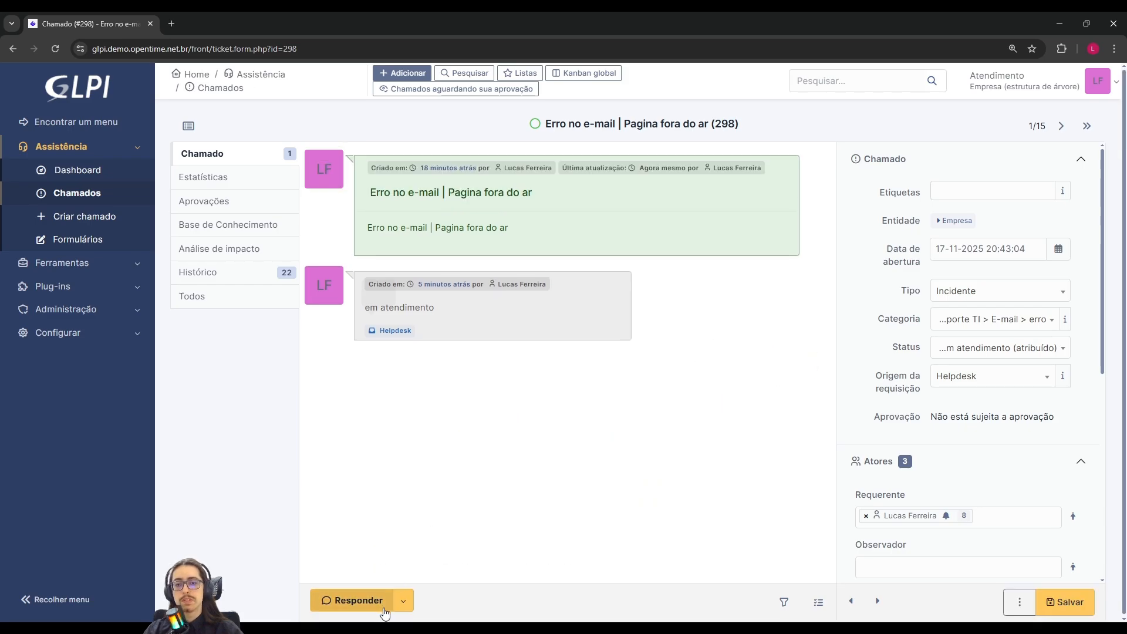
# Examine the fields of the ticket's task creation form and close it without adding a task
pyautogui.click(402, 599)
pyautogui.click(450, 506)
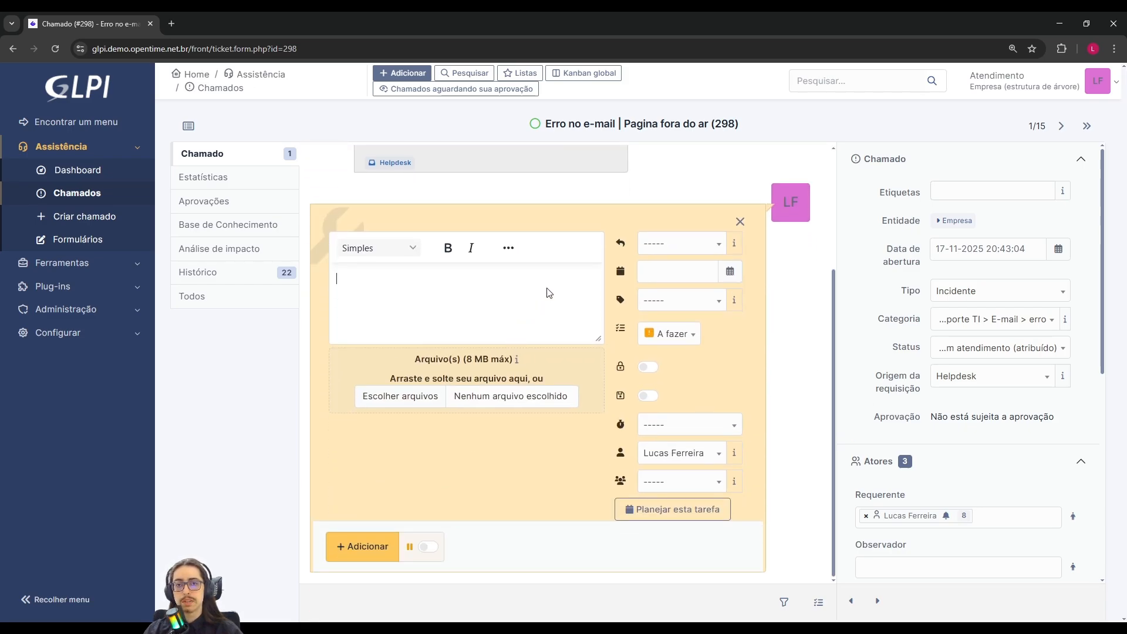
pyautogui.scroll(3, 547, 292)
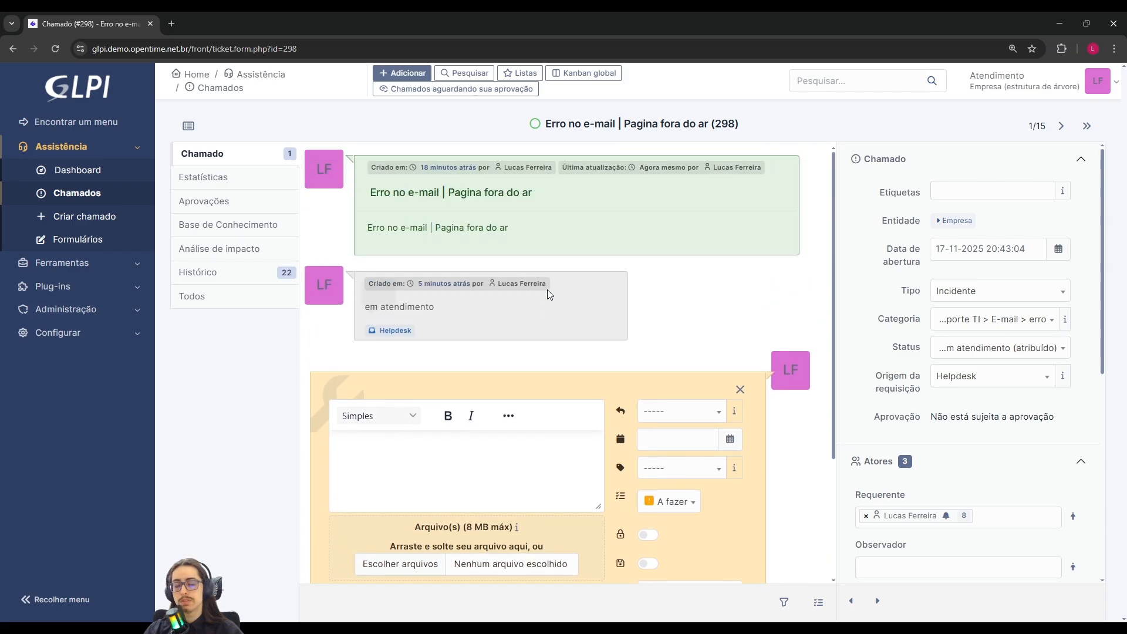
pyautogui.scroll(-3, 547, 293)
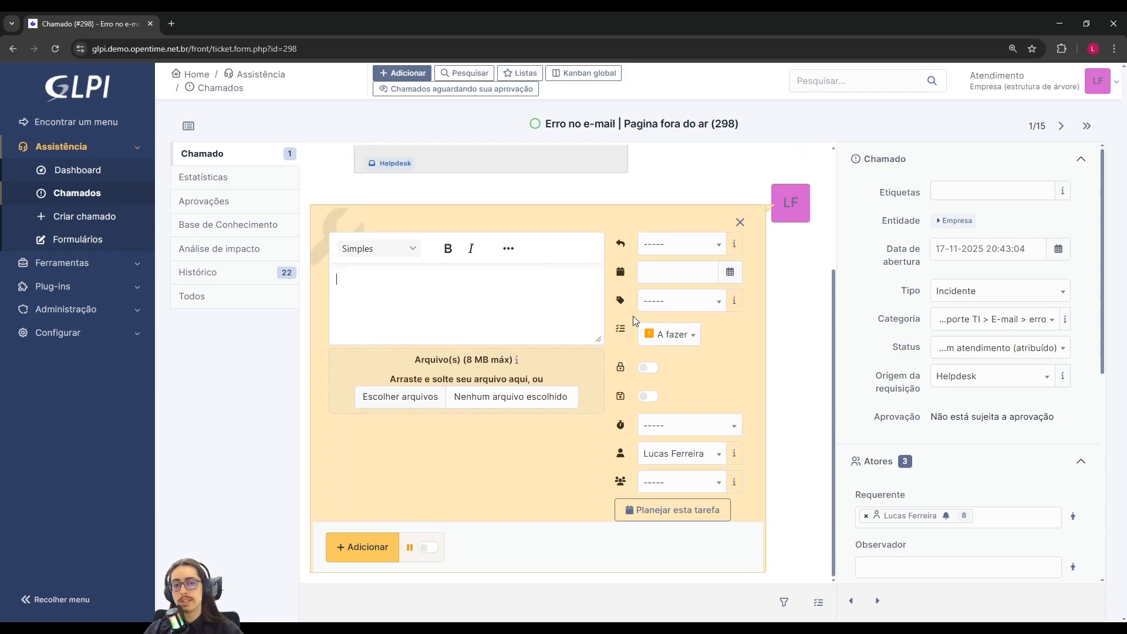
pyautogui.click(739, 222)
# Start a validation request on the ticket with Usuário as the approver type and discard it
pyautogui.click(410, 599)
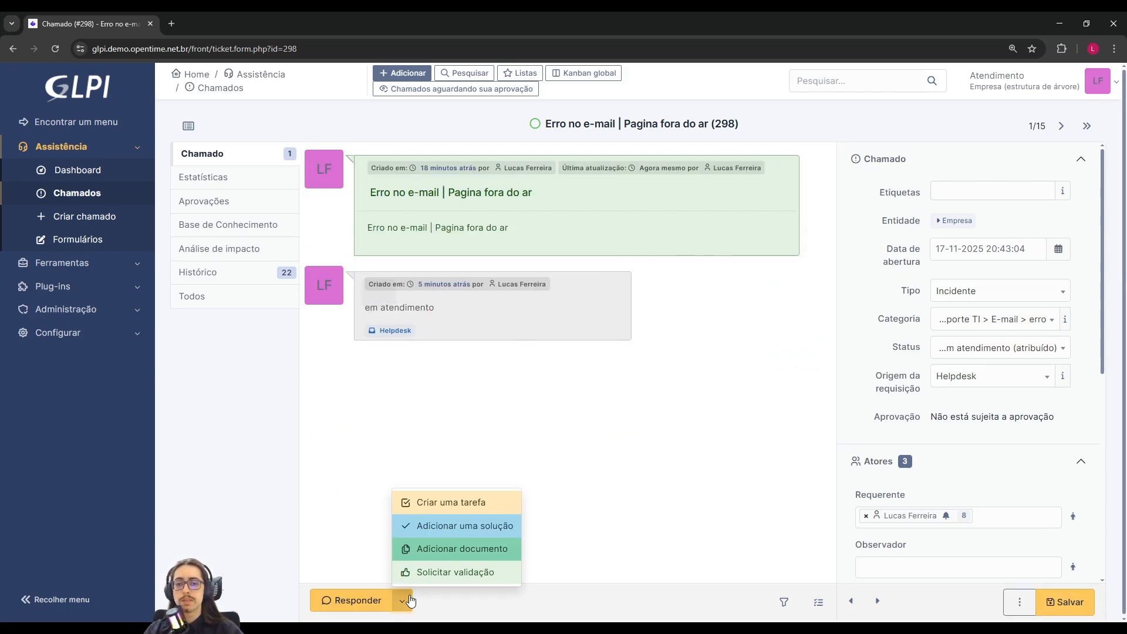
pyautogui.click(439, 575)
pyautogui.click(608, 250)
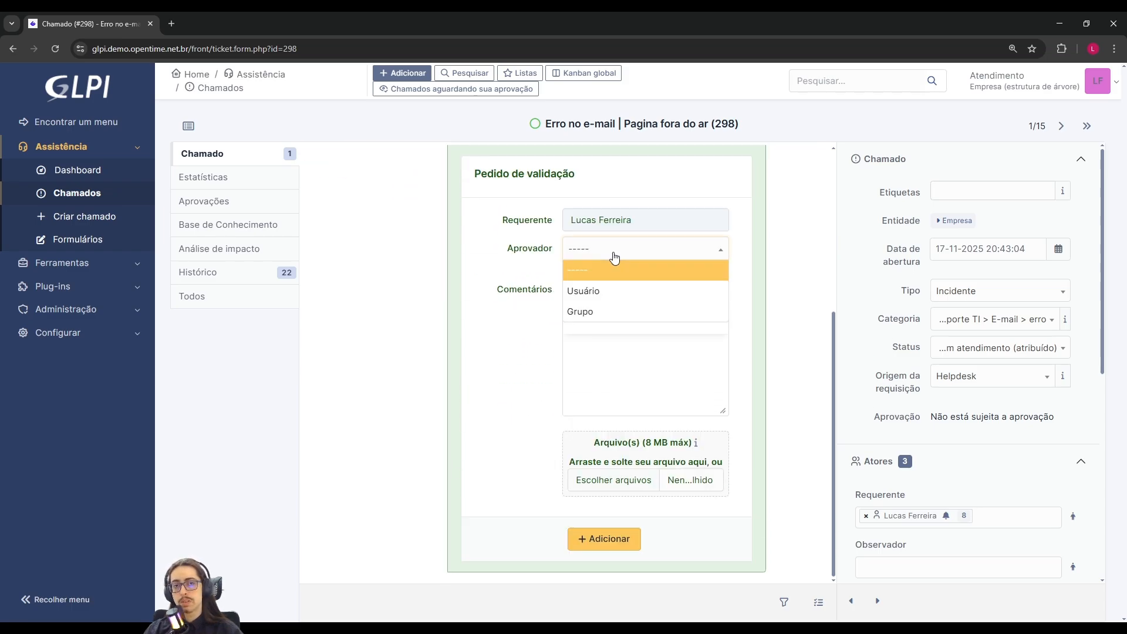
pyautogui.click(588, 290)
pyautogui.scroll(3, 486, 364)
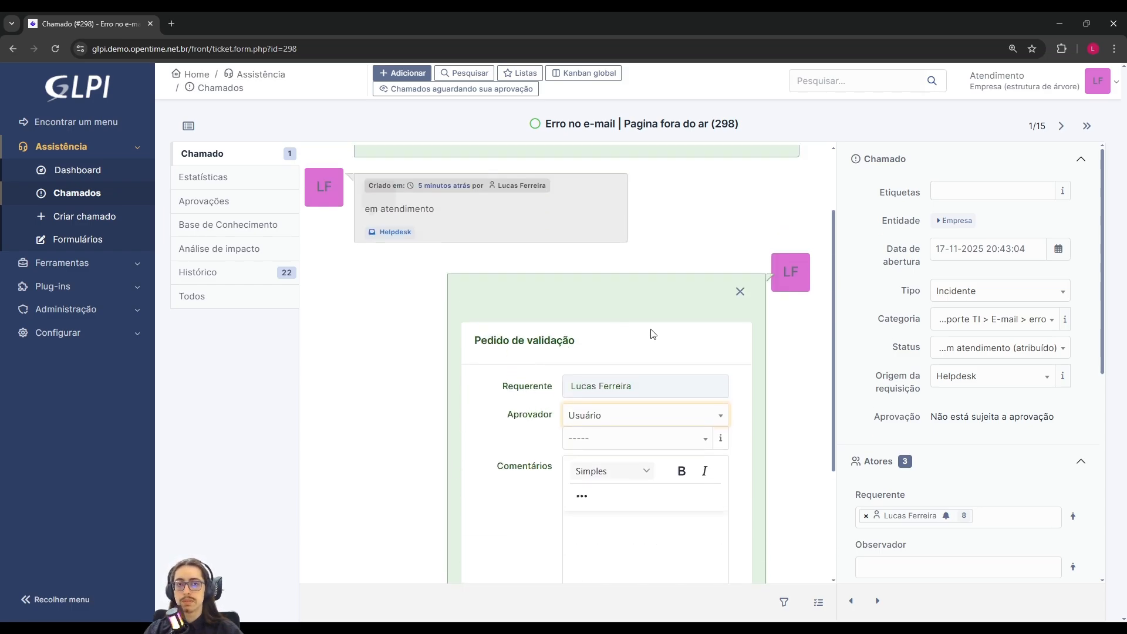
pyautogui.click(737, 291)
# Draft a ticket reply reading "sdfdgdfgfdg ?" and close the reply form without submitting it
pyautogui.click(402, 600)
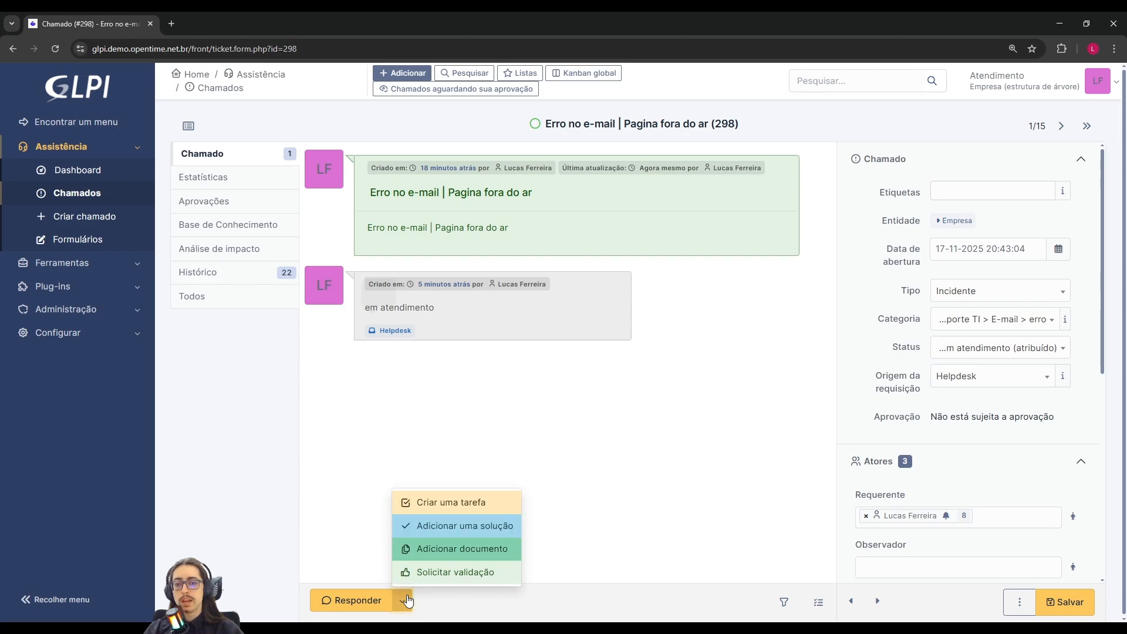
pyautogui.click(352, 595)
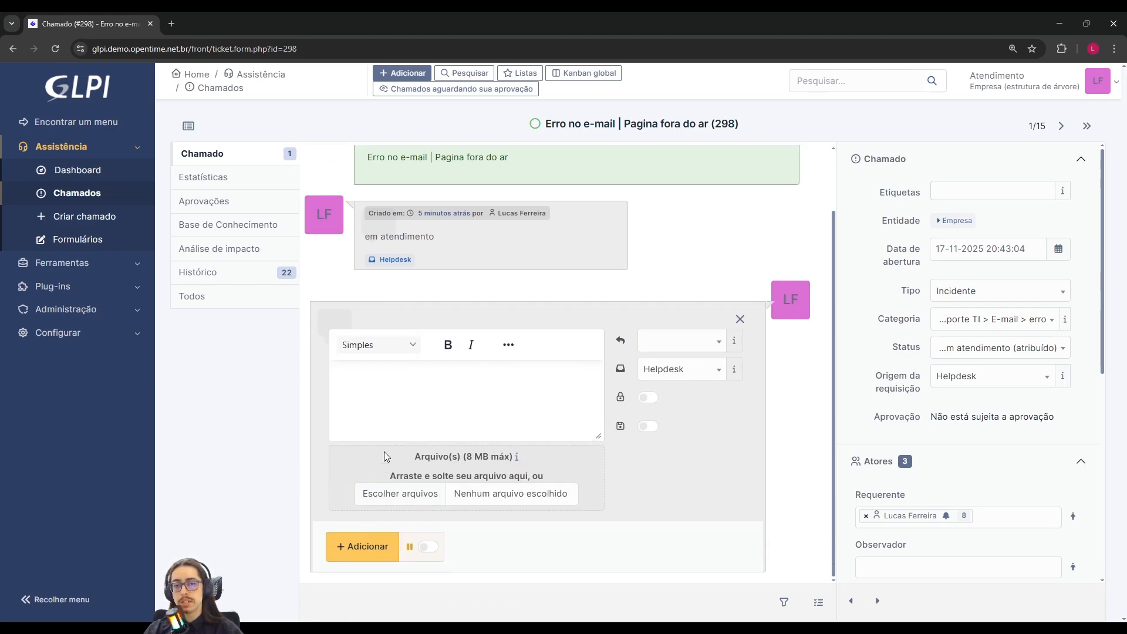
pyautogui.write('sdfdgdfgfdg')
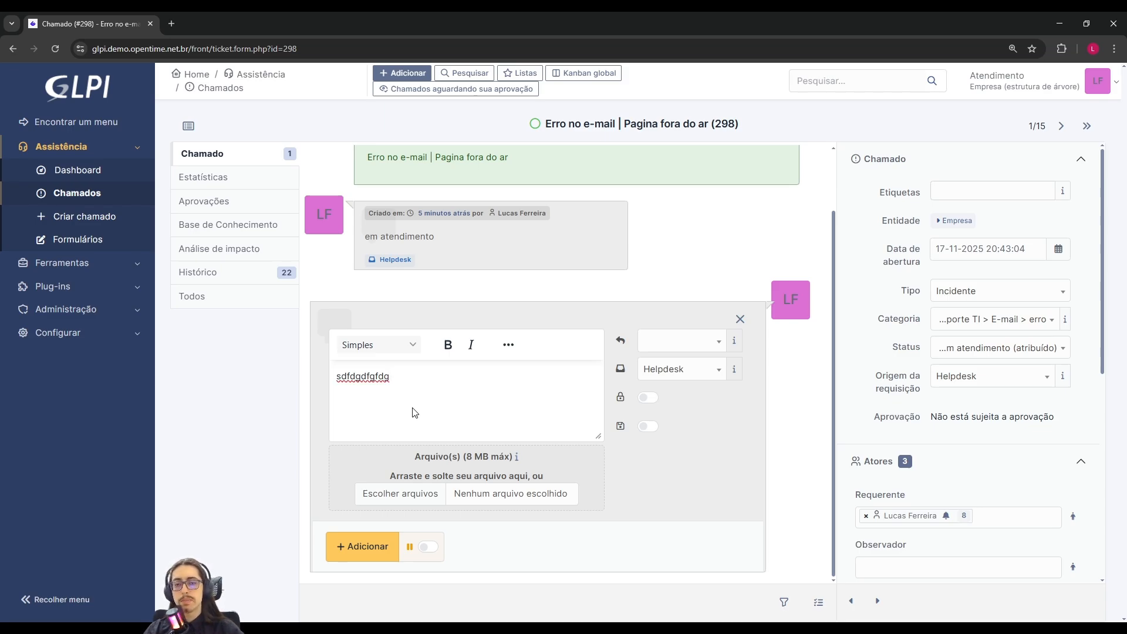
pyautogui.write(' ?')
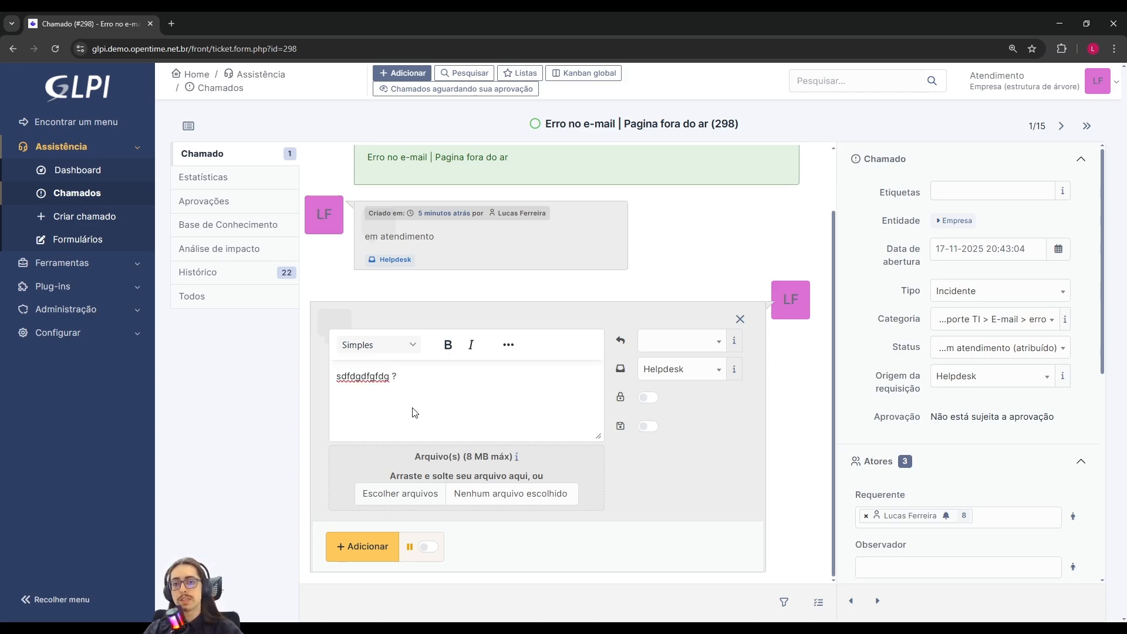
pyautogui.moveTo(416, 376); pyautogui.dragTo(273, 385)
pyautogui.click(411, 389)
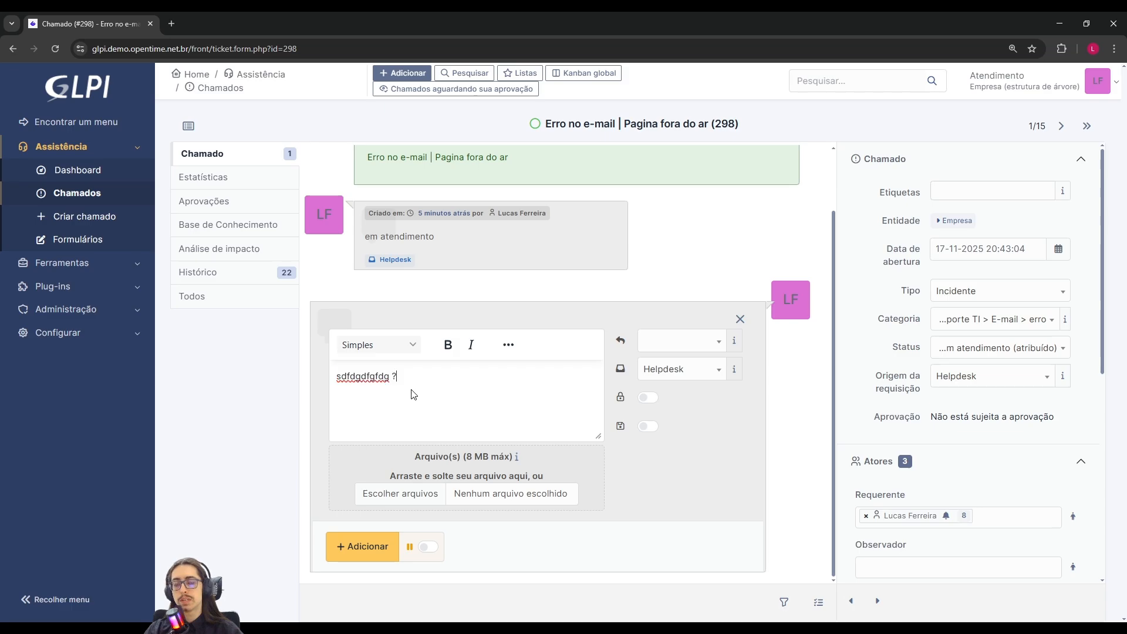
pyautogui.click(742, 320)
# Examine the form for adding a solution to the ticket and close it without entering anything
pyautogui.click(403, 599)
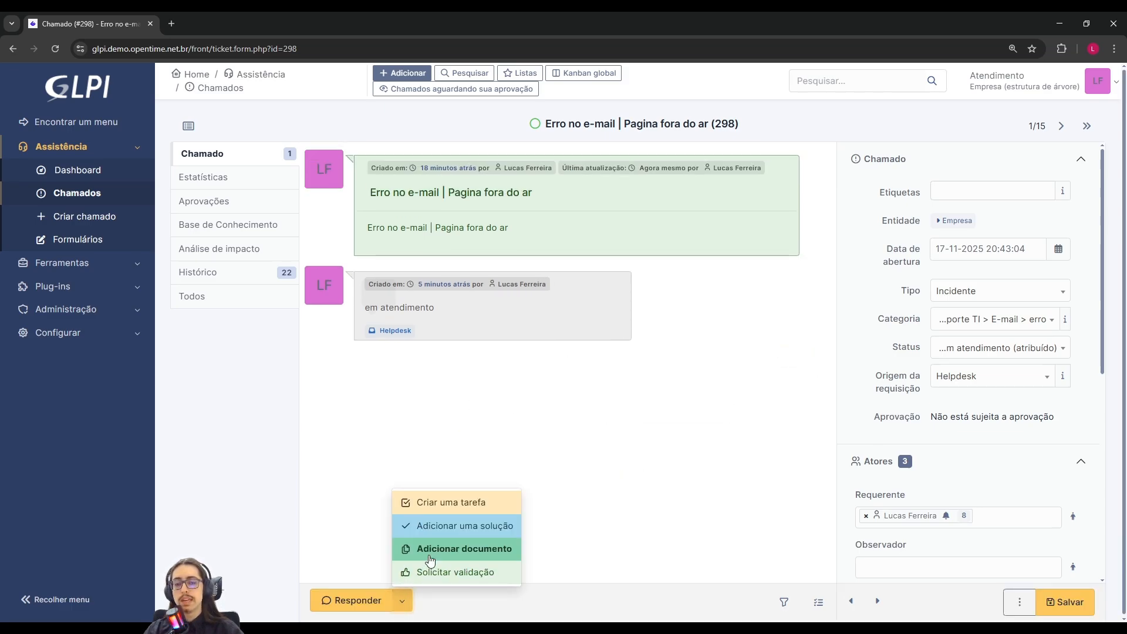
pyautogui.click(442, 526)
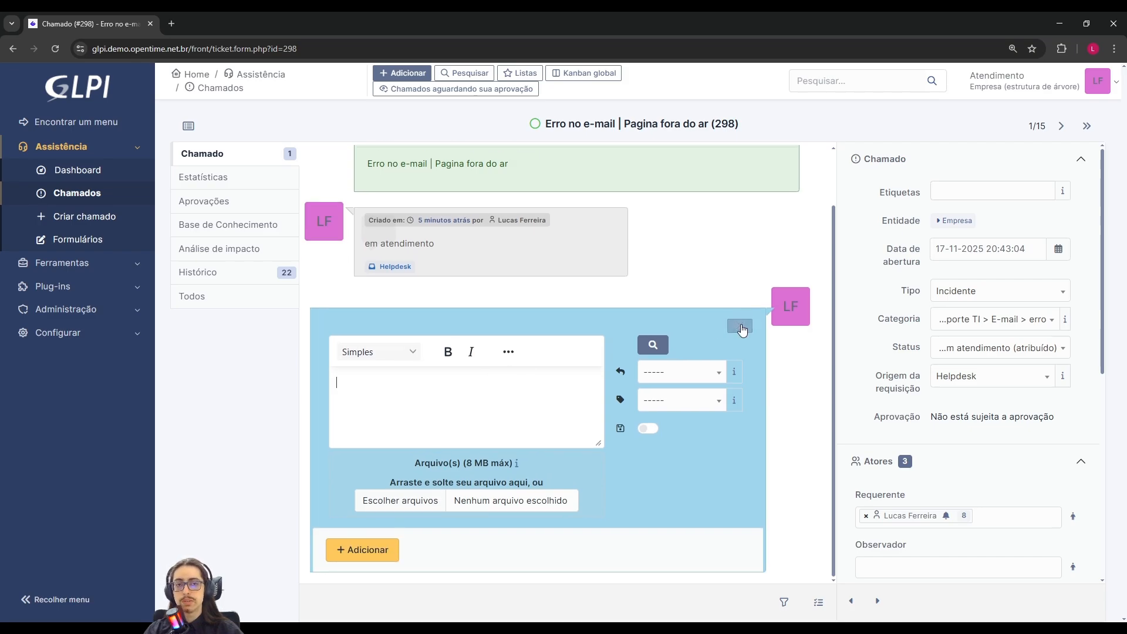
pyautogui.click(741, 327)
pyautogui.click(402, 600)
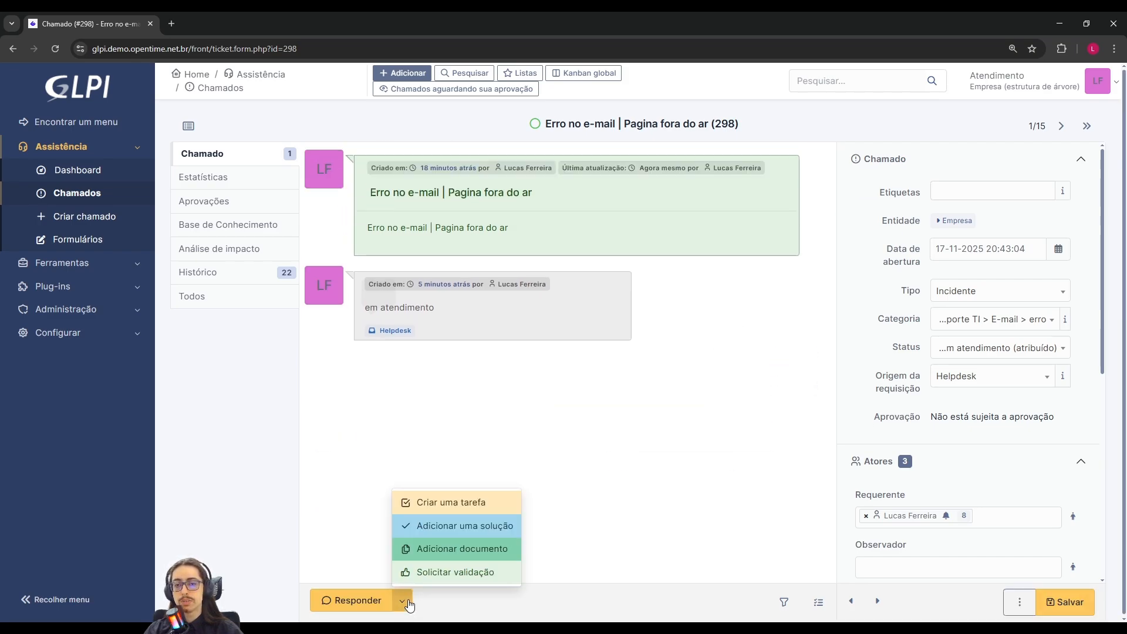
pyautogui.click(428, 528)
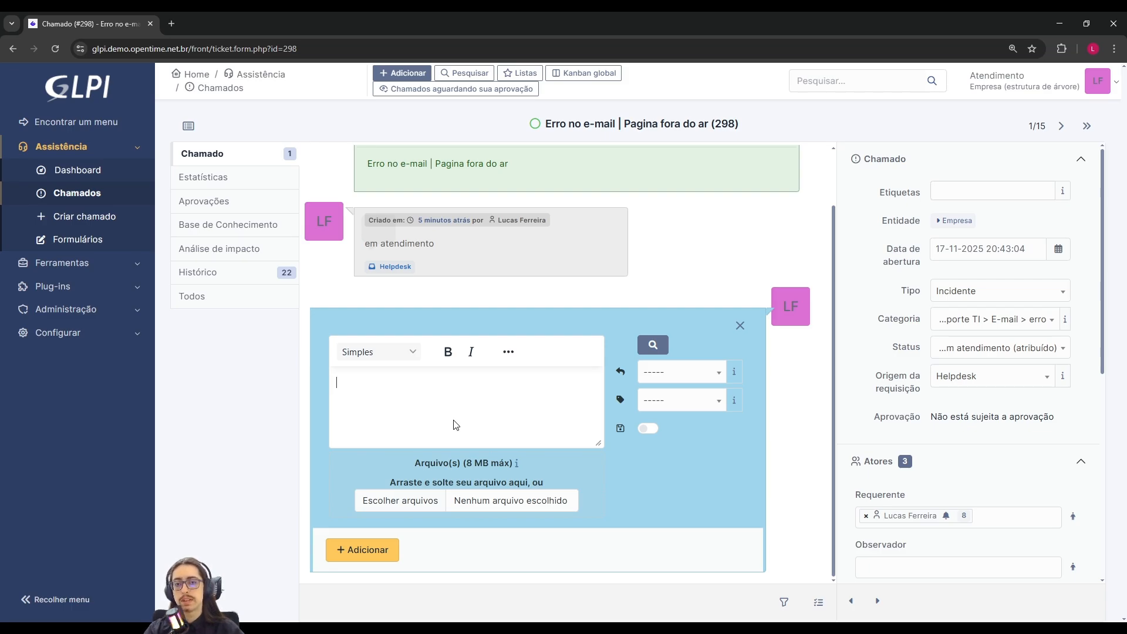
pyautogui.click(739, 326)
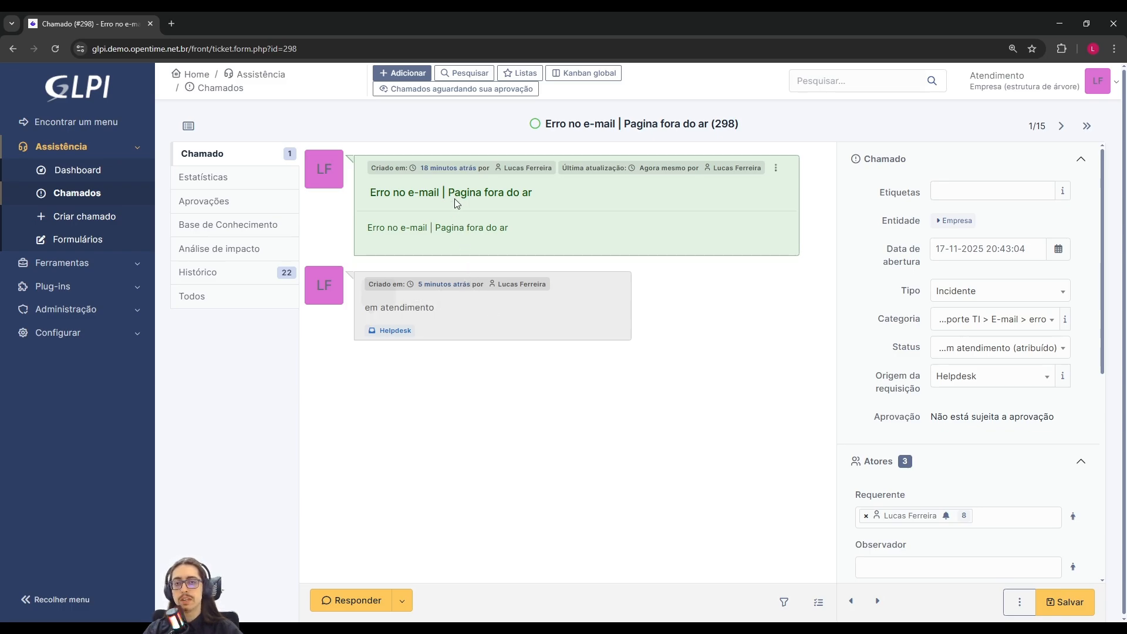
# Draft a solution reading "dfssdfsdfsdf" and close the solution form without adding it
pyautogui.click(405, 600)
pyautogui.click(426, 526)
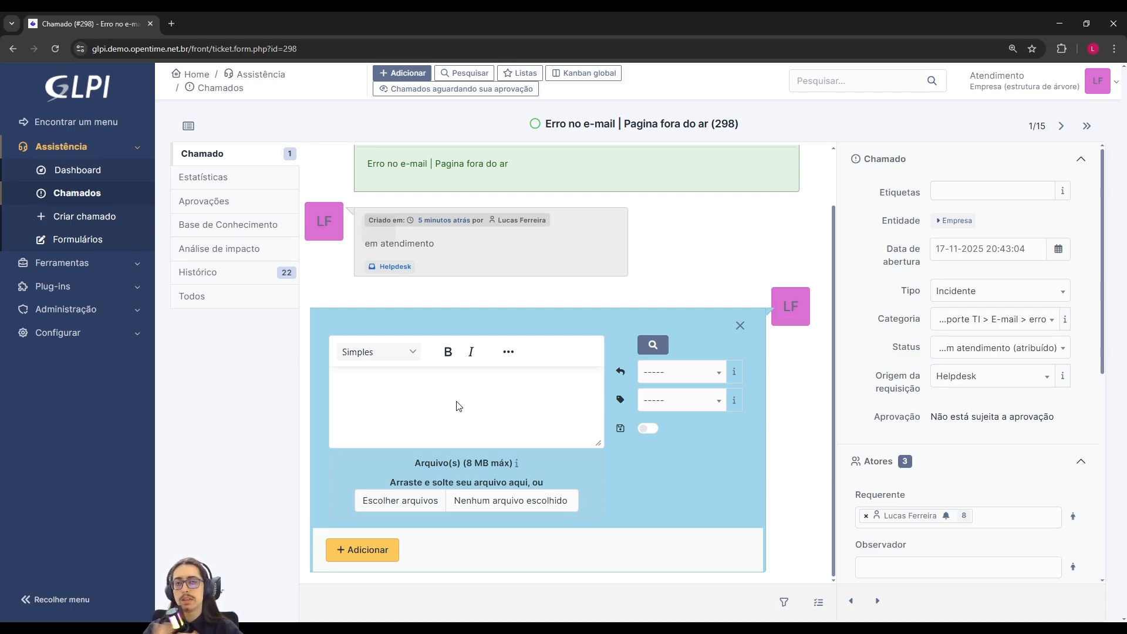
pyautogui.write('dfssdfsdfsdf')
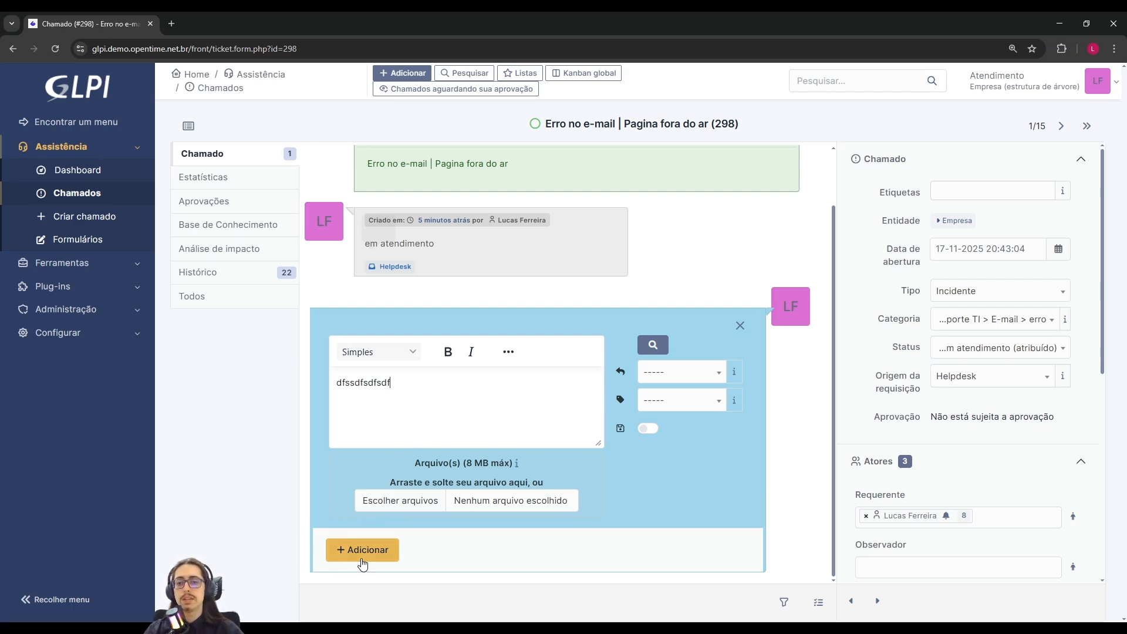
pyautogui.click(739, 325)
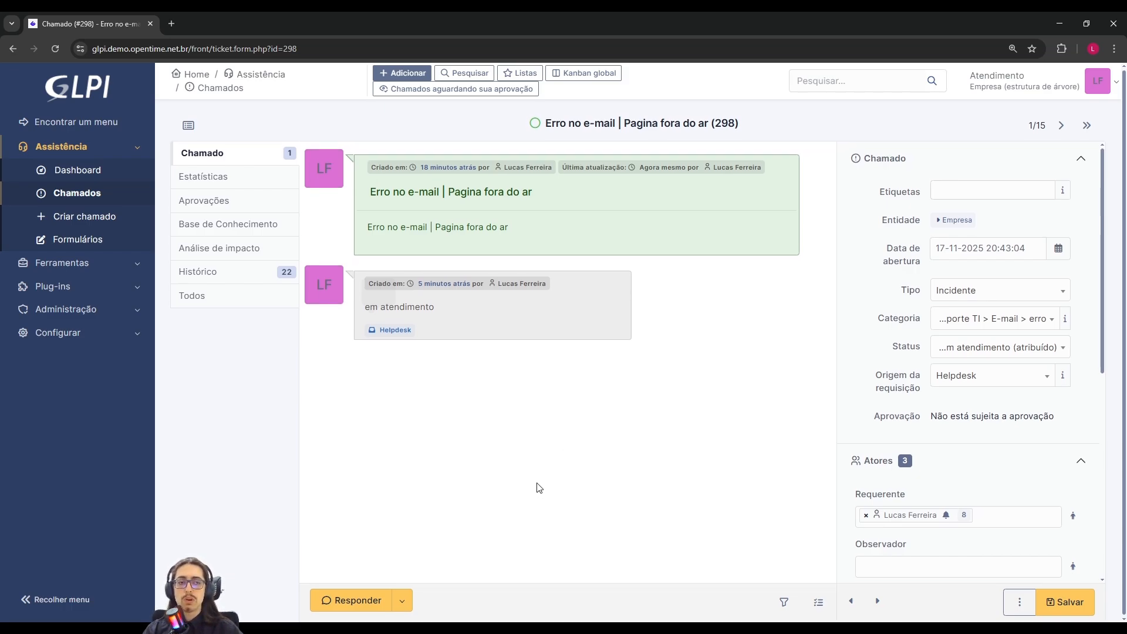
# Reopen the solution draft, append "fsdfsdfsdf" to its text and close the form without adding it
pyautogui.click(402, 599)
pyautogui.click(442, 544)
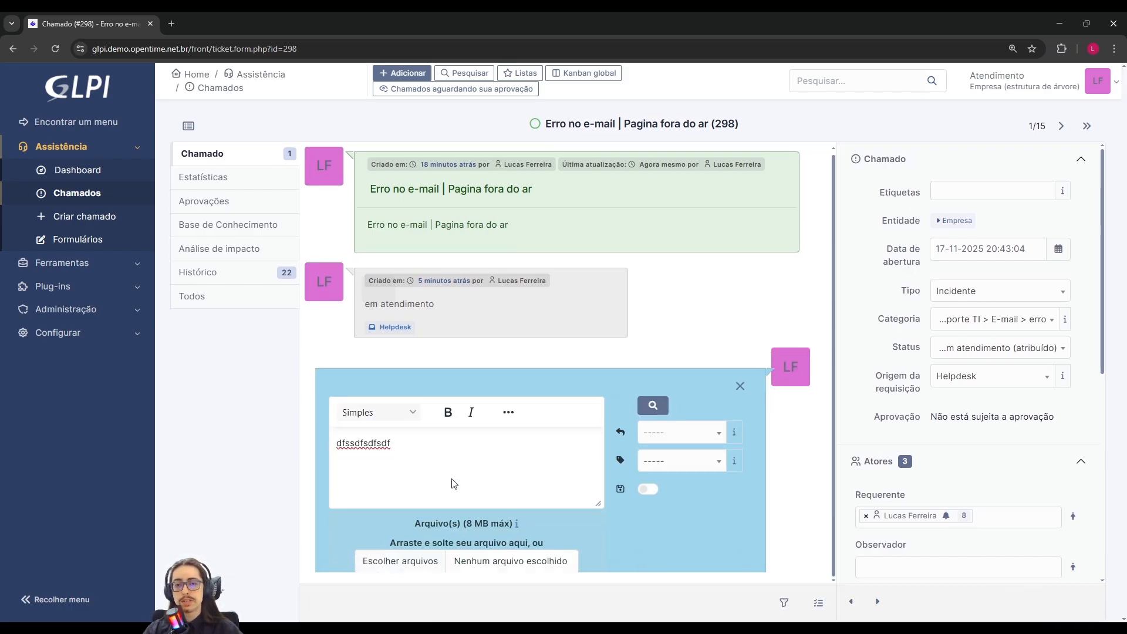
pyautogui.write('fsdfsdfsdf')
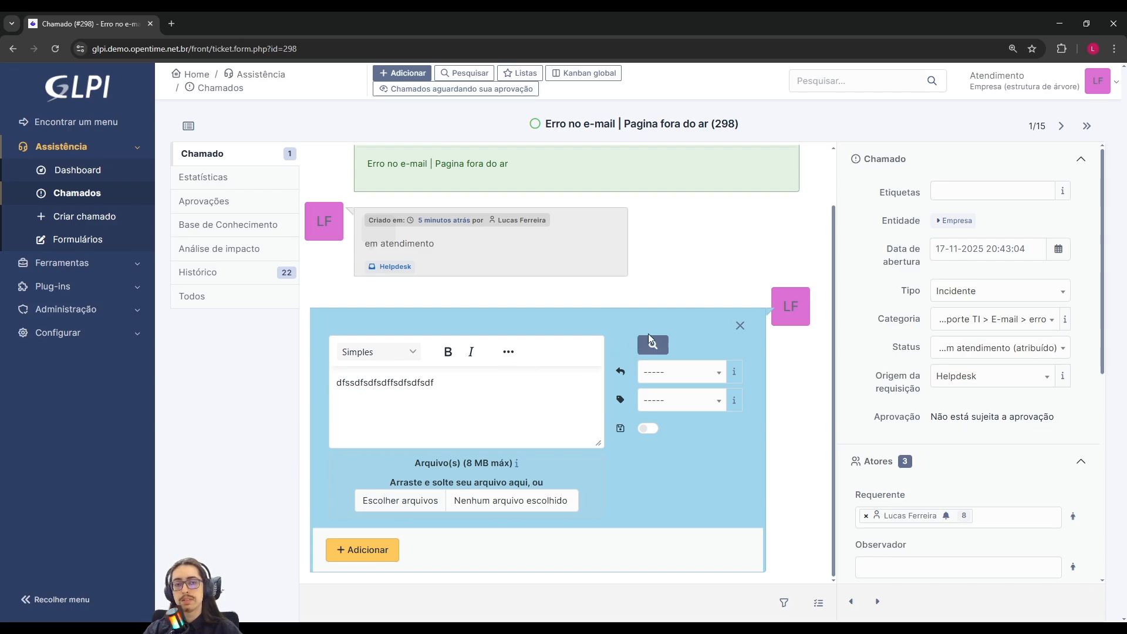
pyautogui.click(741, 326)
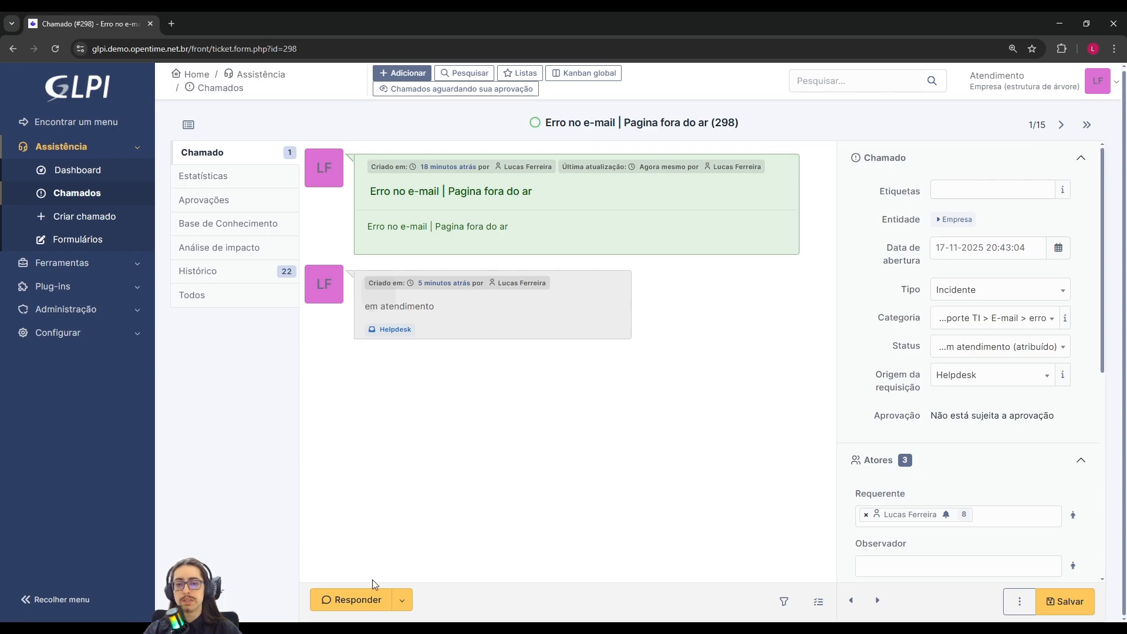
# Replace the drafted reply text with "resolvido" and add the reply to the ticket
pyautogui.click(360, 600)
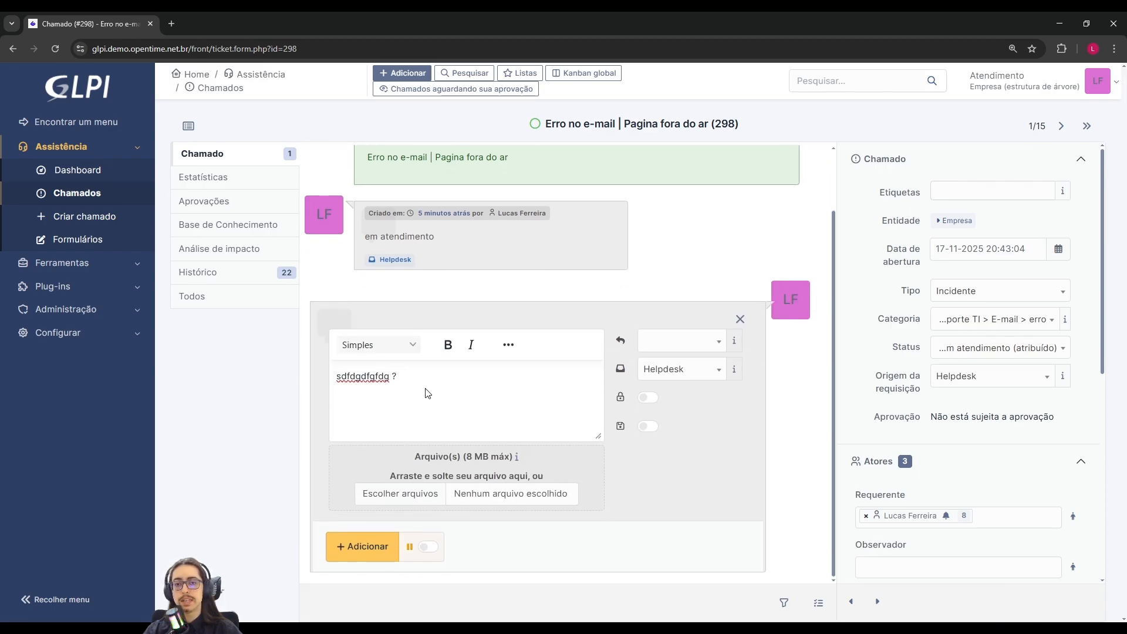
pyautogui.moveTo(398, 376); pyautogui.dragTo(326, 378)
pyautogui.write('resolvido')
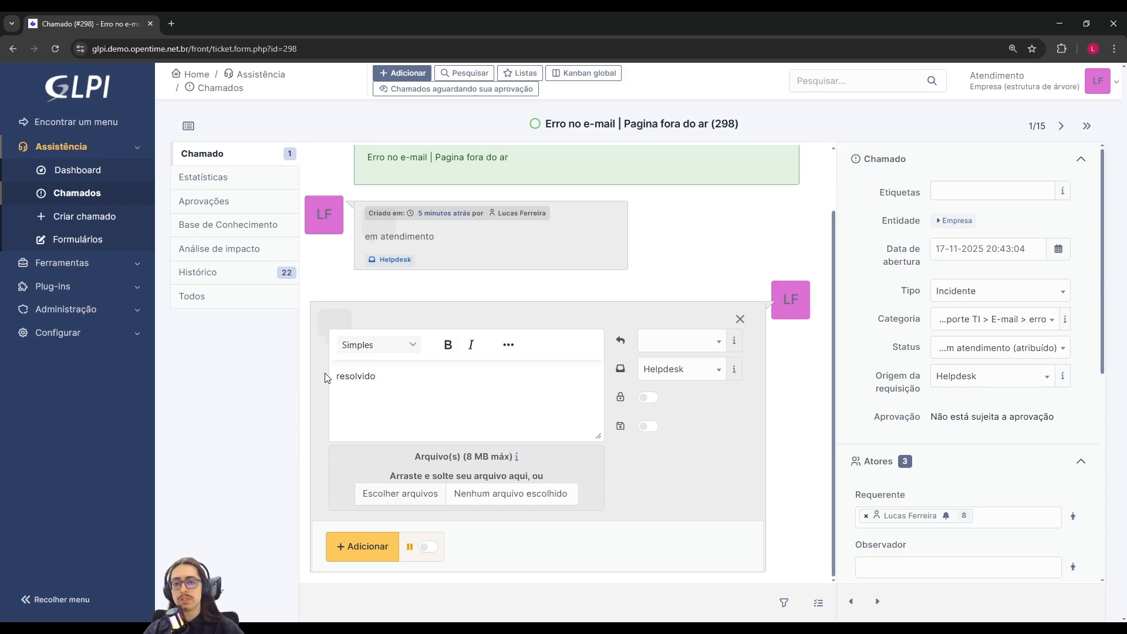
pyautogui.click(357, 552)
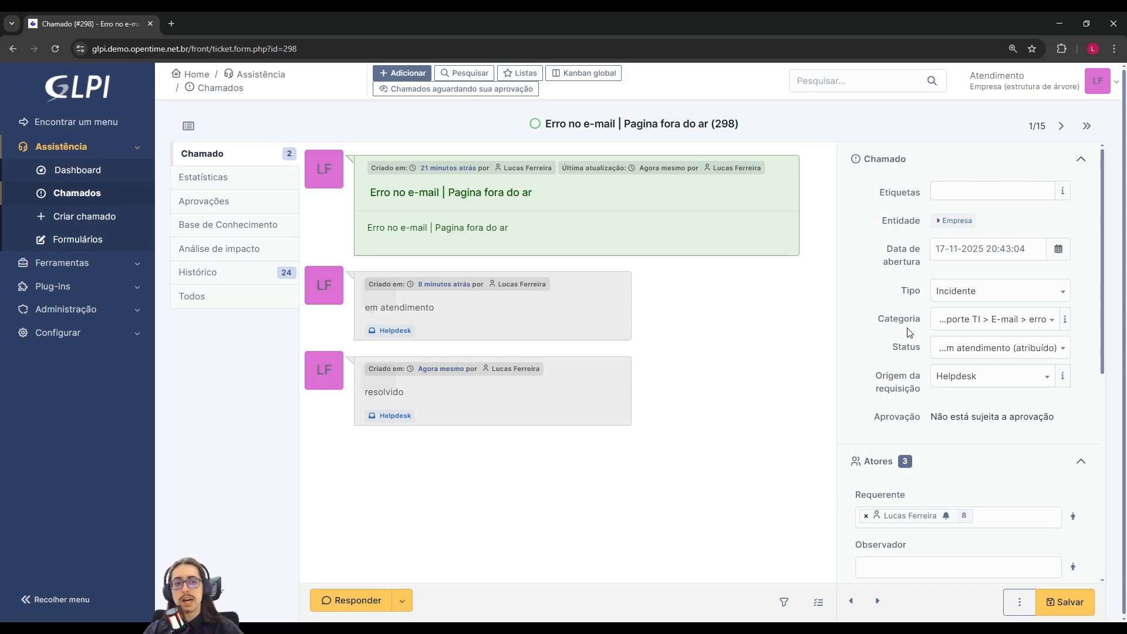
# Set the ticket's status to Solucionado, save the ticket and dismiss the update notification
pyautogui.click(957, 348)
pyautogui.click(962, 458)
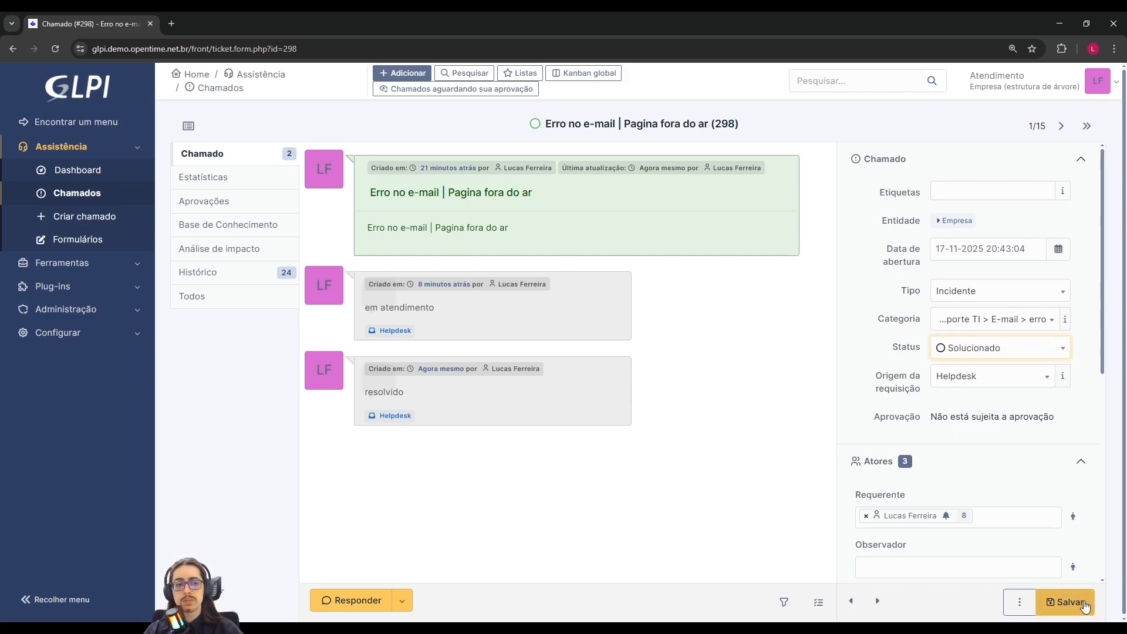
pyautogui.click(1066, 601)
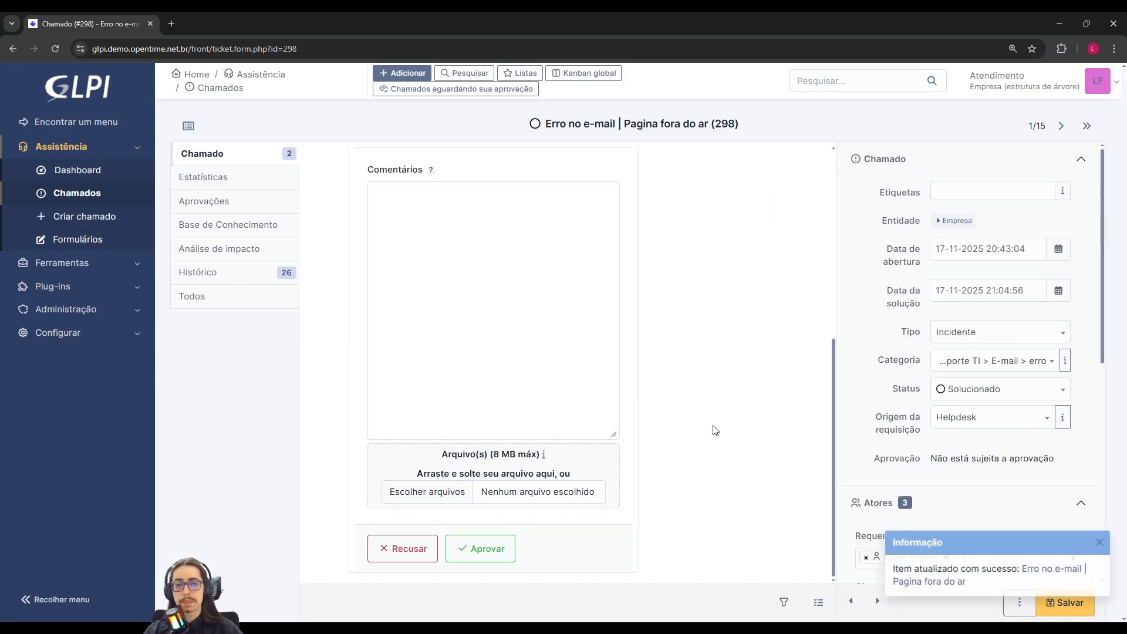
pyautogui.click(1099, 542)
# Review the solved ticket's timeline, from the replies down to the solution approval form with its approve and refuse options
pyautogui.scroll(3, 648, 439)
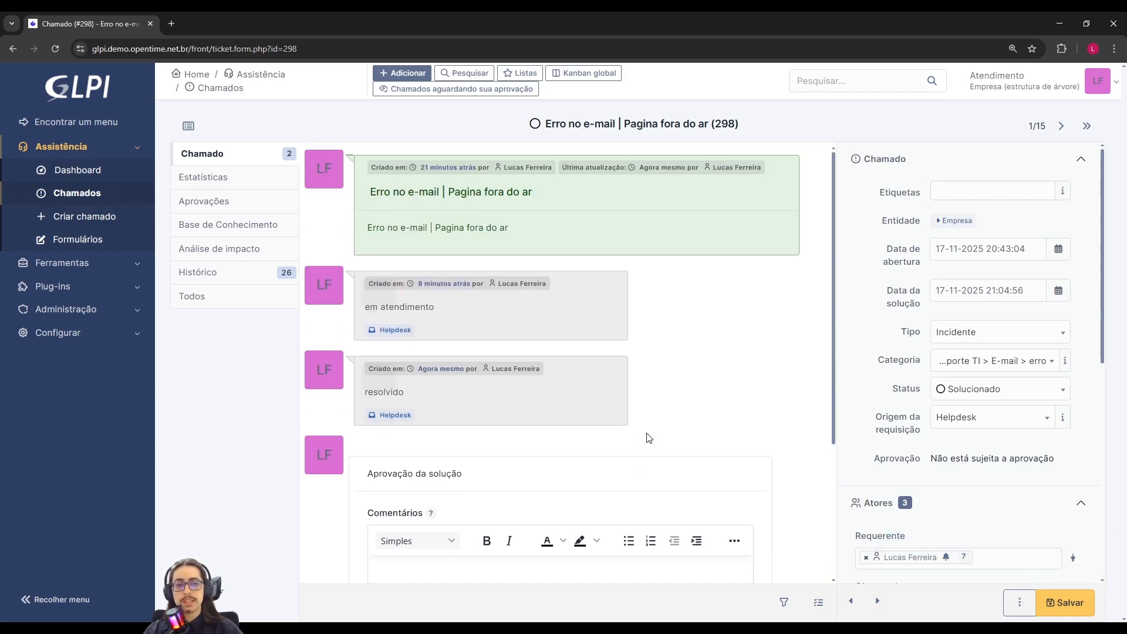
pyautogui.scroll(-3, 648, 439)
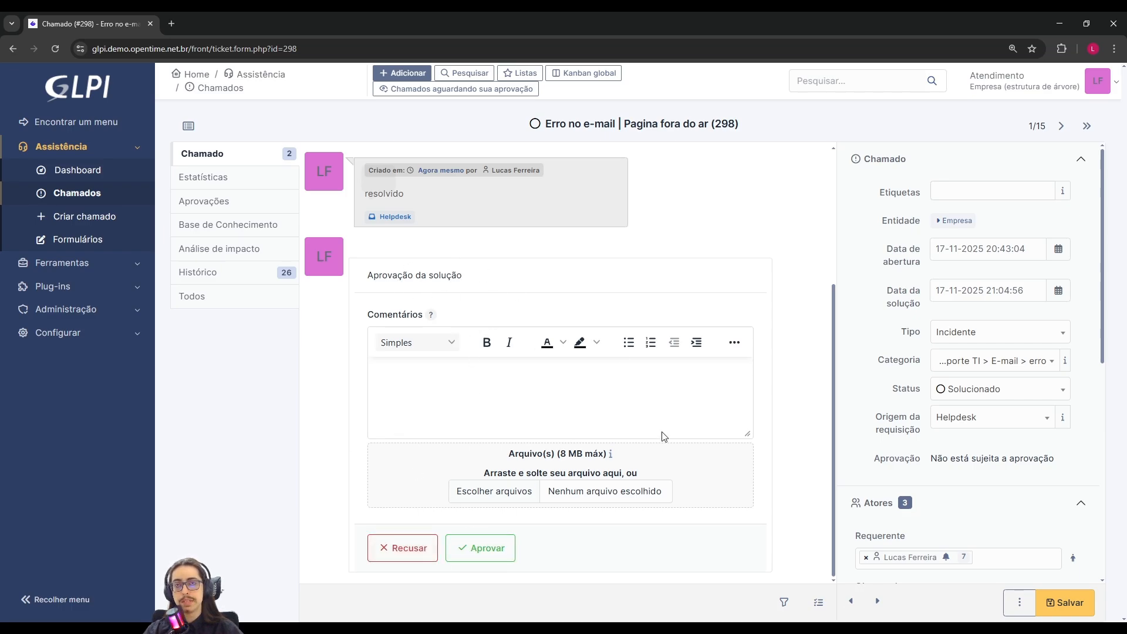
pyautogui.scroll(2, 505, 416)
pyautogui.scroll(1, 511, 429)
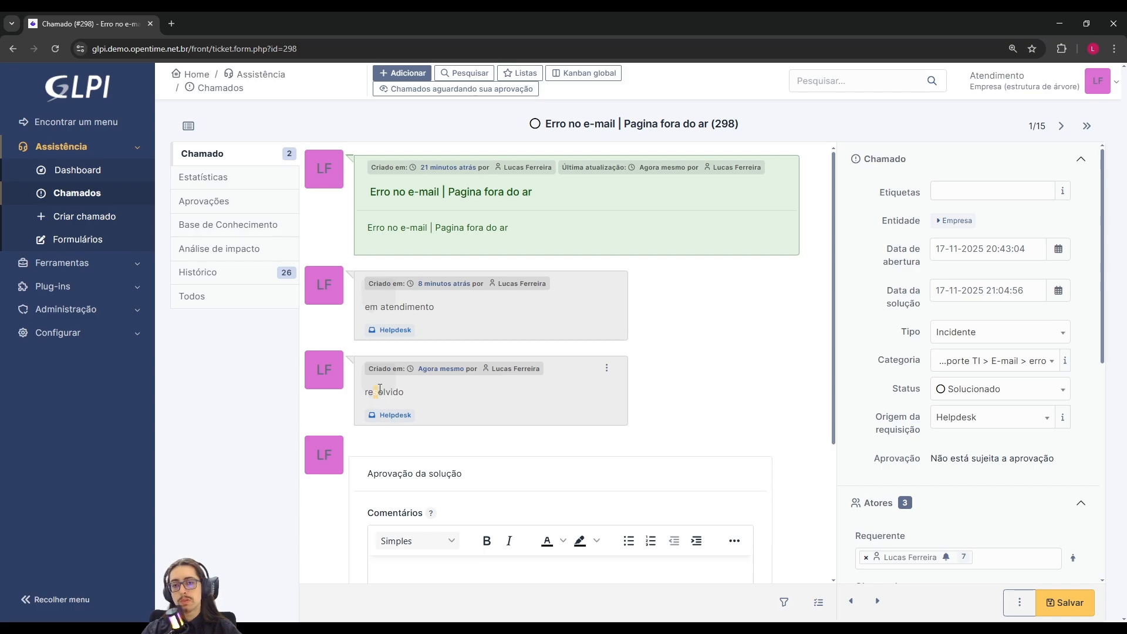
pyautogui.click(965, 389)
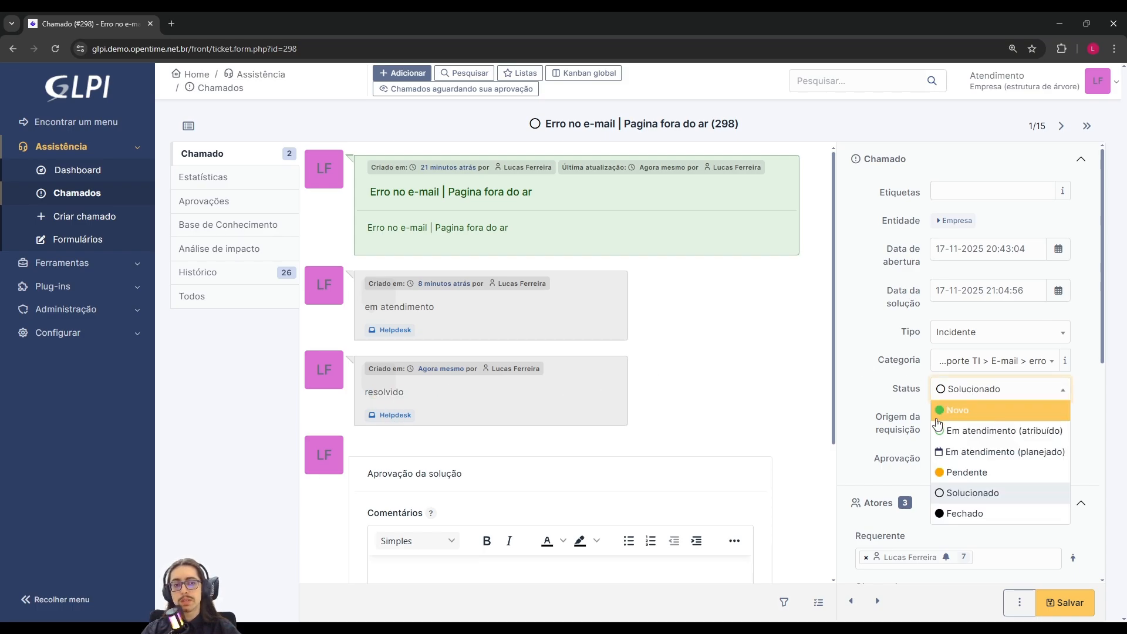
pyautogui.click(789, 354)
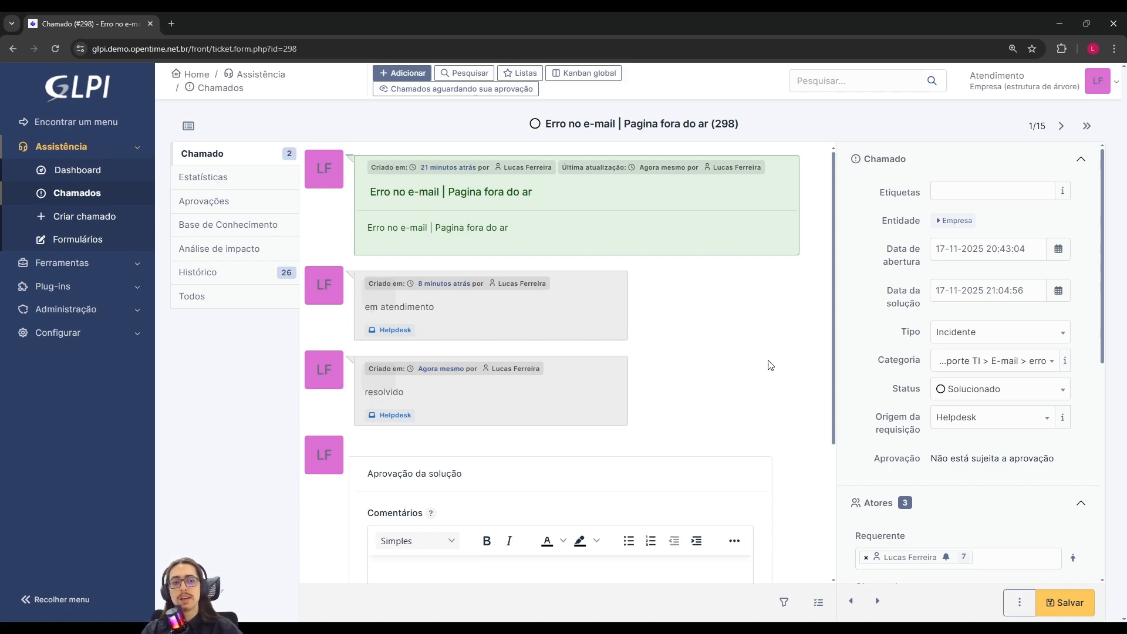
pyautogui.click(965, 356)
pyautogui.click(855, 356)
# Set the solved ticket's status back to Em atendimento (atribuído) and save it
pyautogui.click(998, 389)
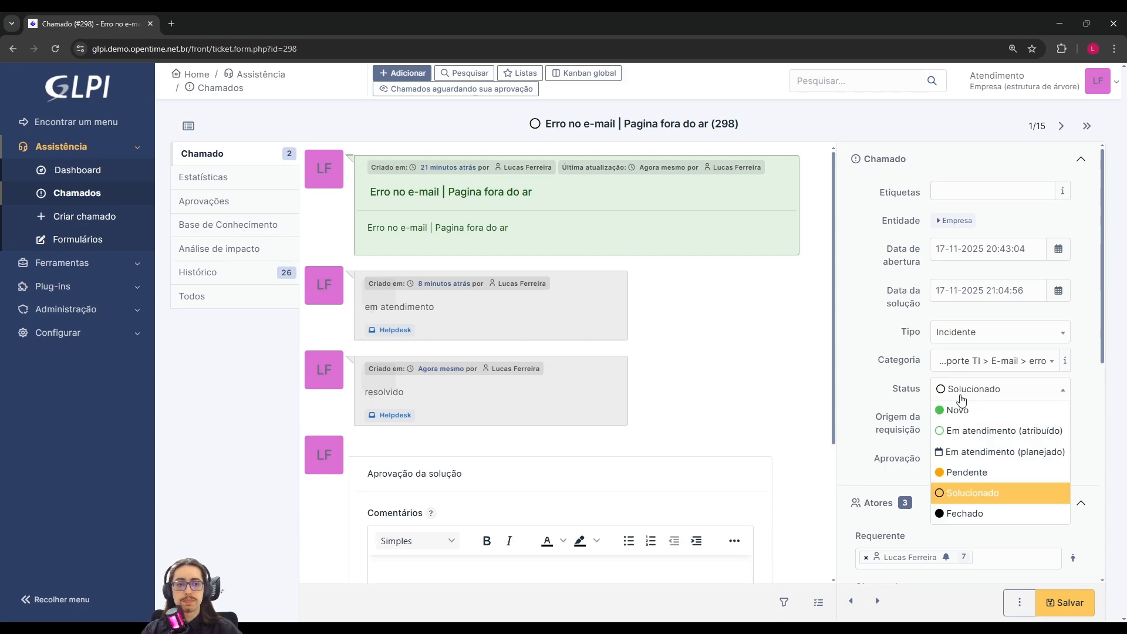
pyautogui.click(1001, 428)
pyautogui.click(1066, 603)
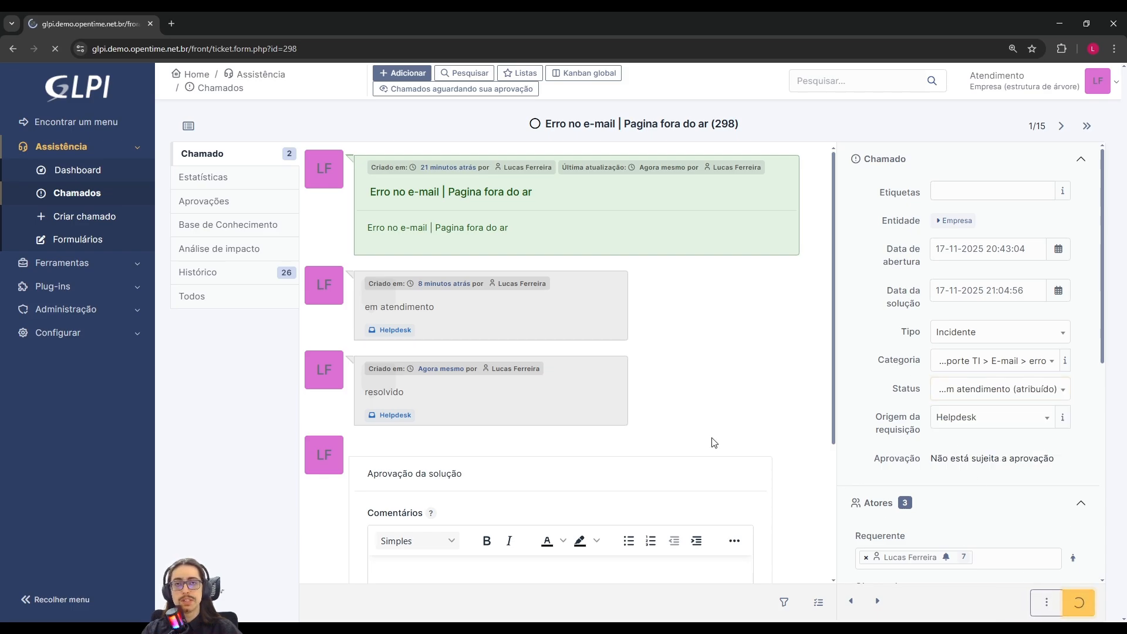
# Add a solution to the ticket with the text "Realizado limpeza de cache"
pyautogui.click(402, 599)
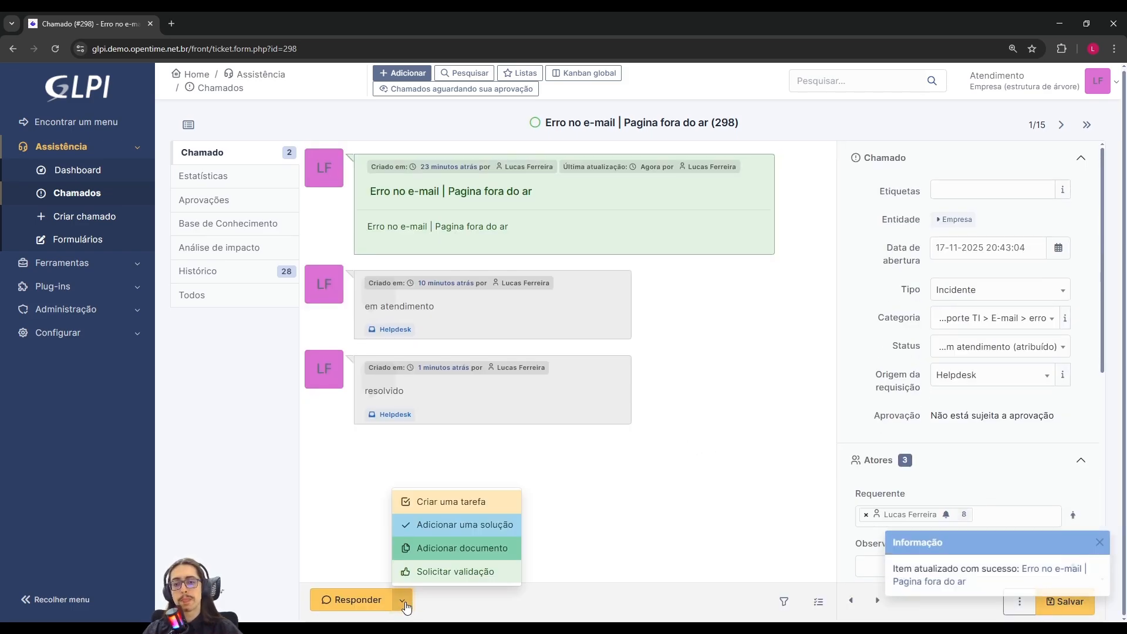
pyautogui.click(452, 521)
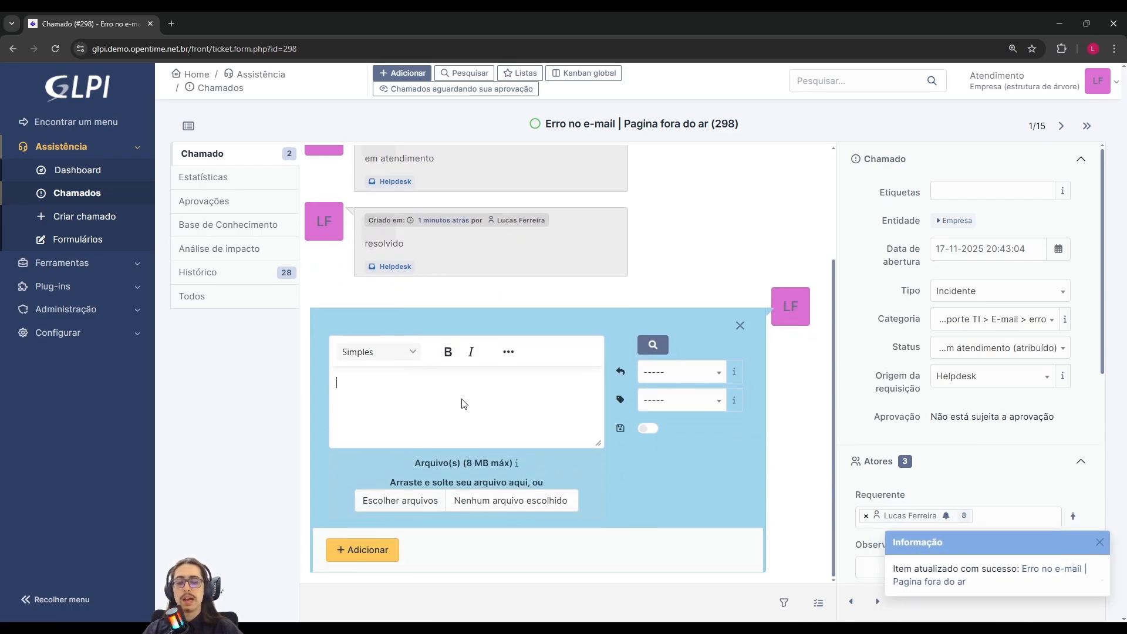
pyautogui.scroll(3, 382, 384)
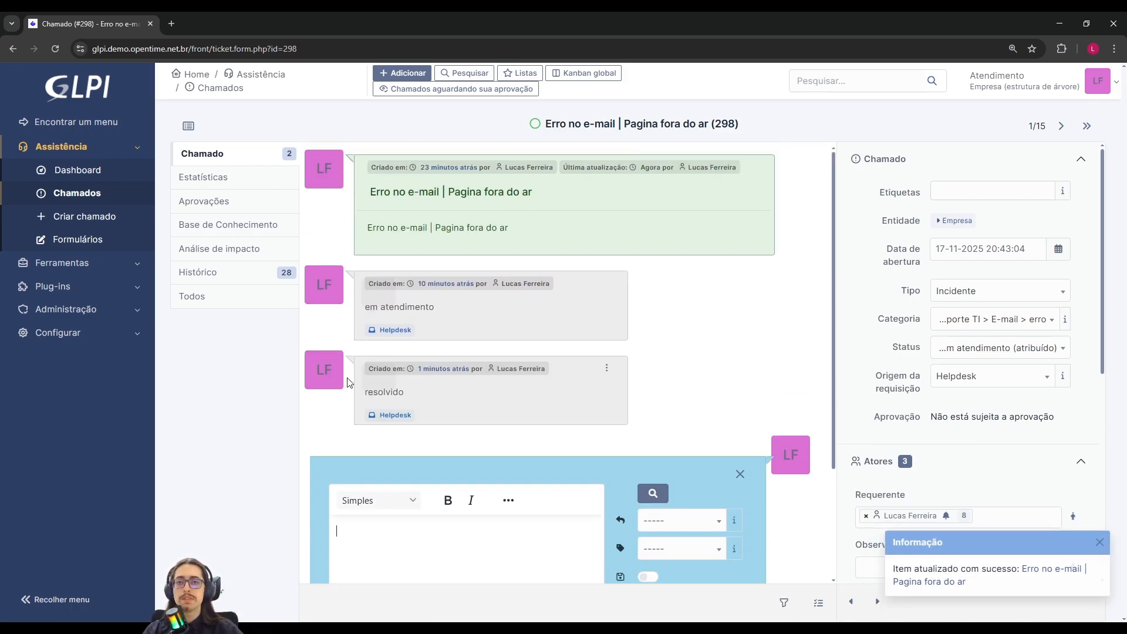
pyautogui.scroll(-3, 347, 383)
pyautogui.scroll(3, 347, 407)
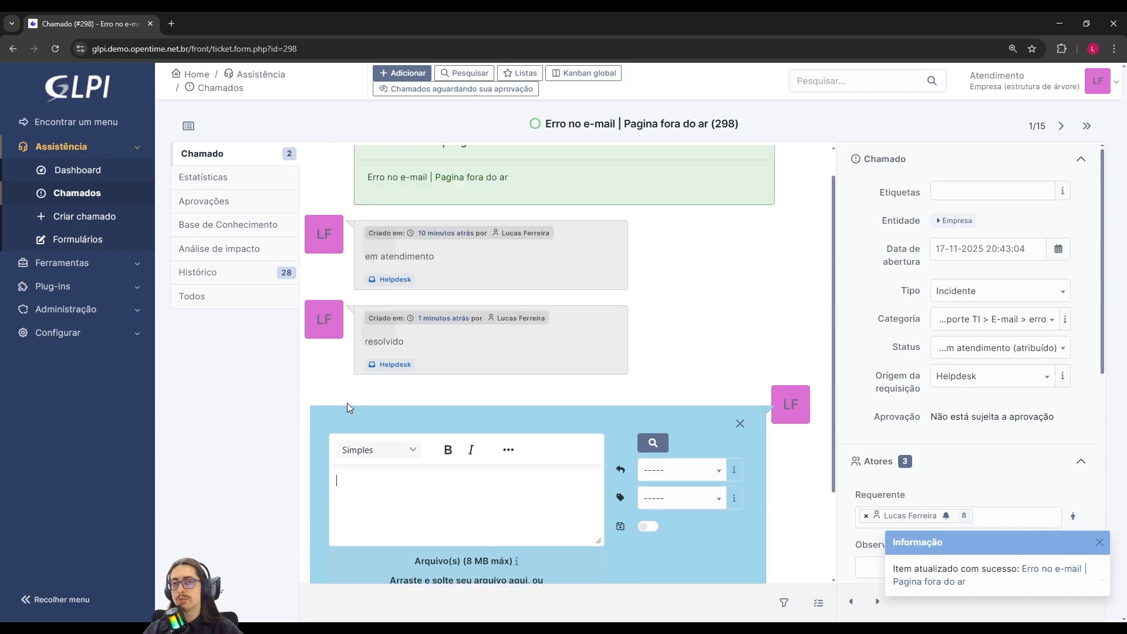
pyautogui.scroll(-3, 346, 407)
pyautogui.click(355, 401)
pyautogui.write('Re')
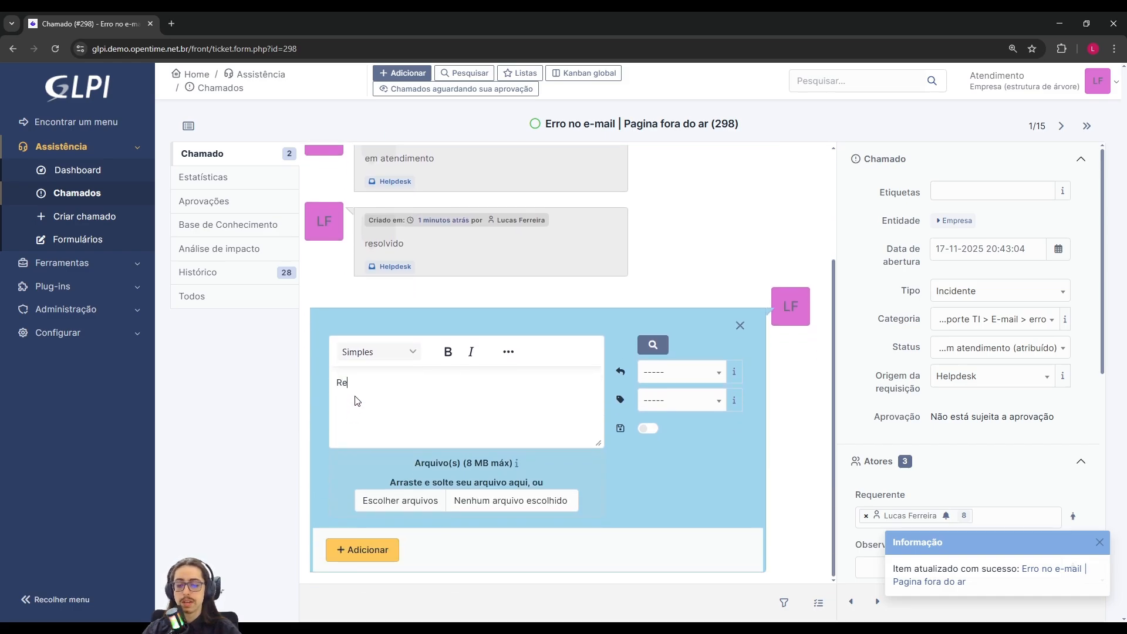
pyautogui.write('alizado limpe')
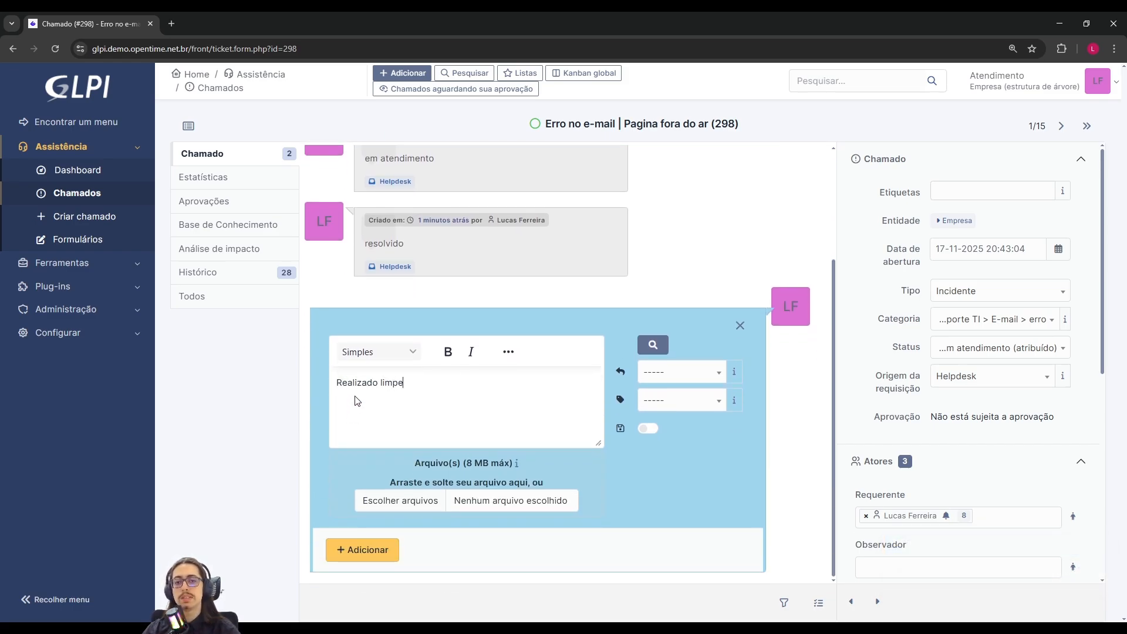
pyautogui.write('za de cache')
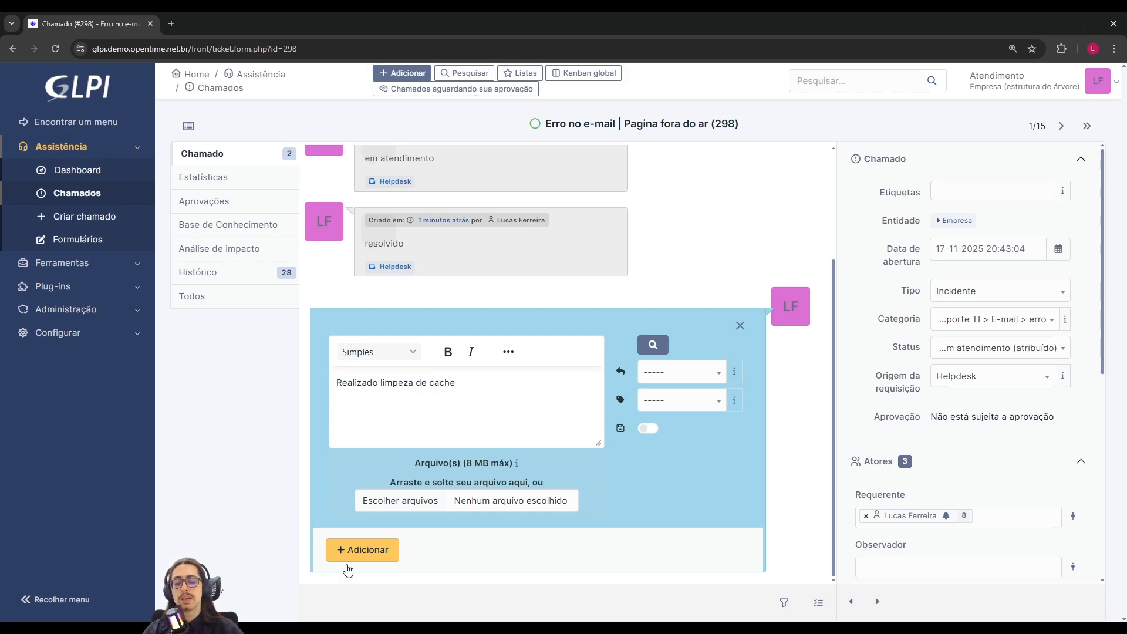
pyautogui.click(372, 551)
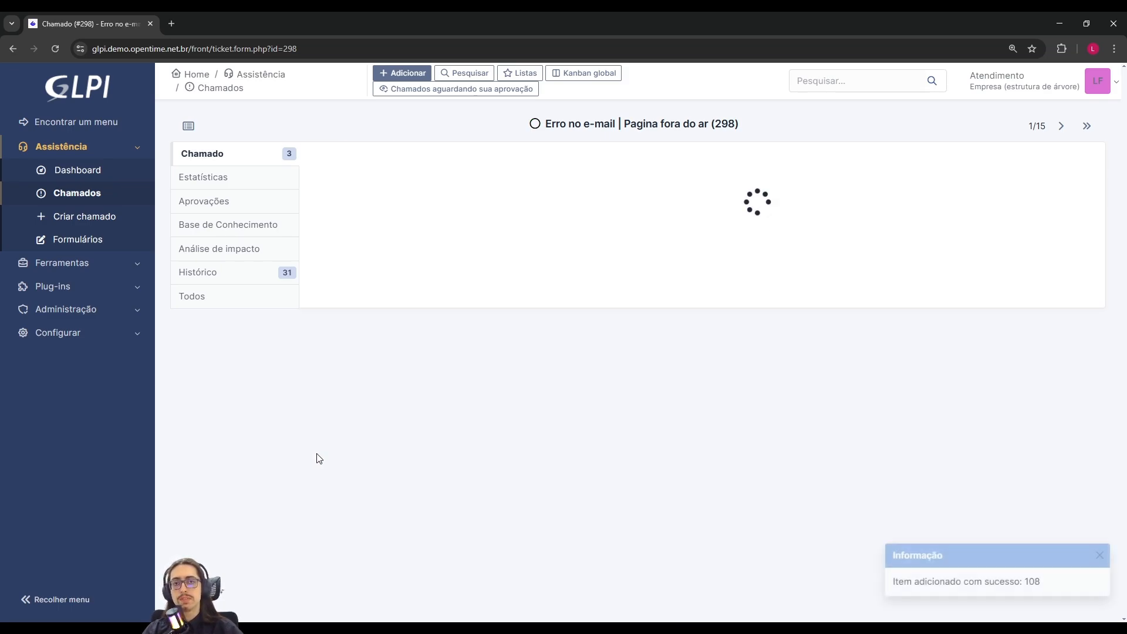
# Dismiss the notification and review the new solution in the timeline along with the ticket's status and actors
pyautogui.scroll(7, 516, 408)
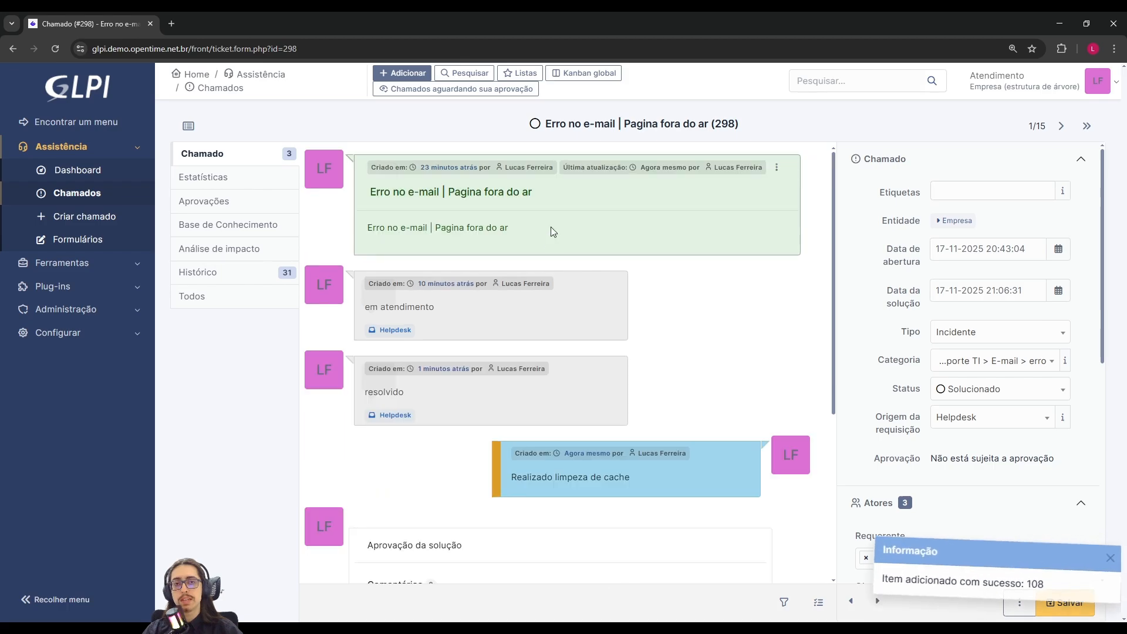
pyautogui.click(1099, 555)
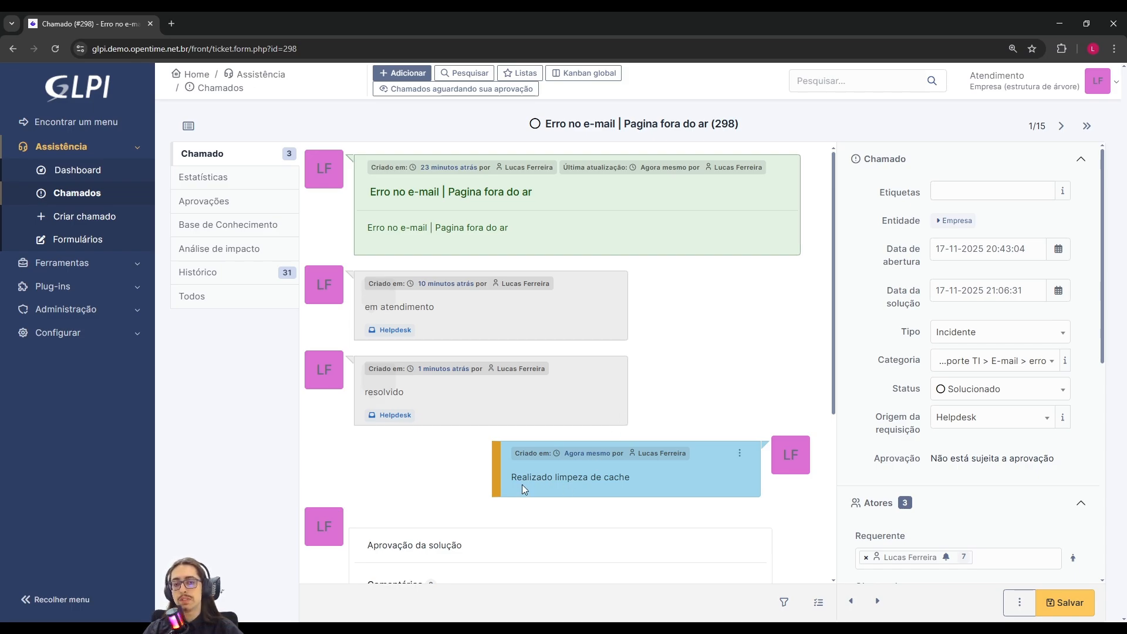
pyautogui.moveTo(509, 476); pyautogui.dragTo(642, 482)
pyautogui.click(646, 480)
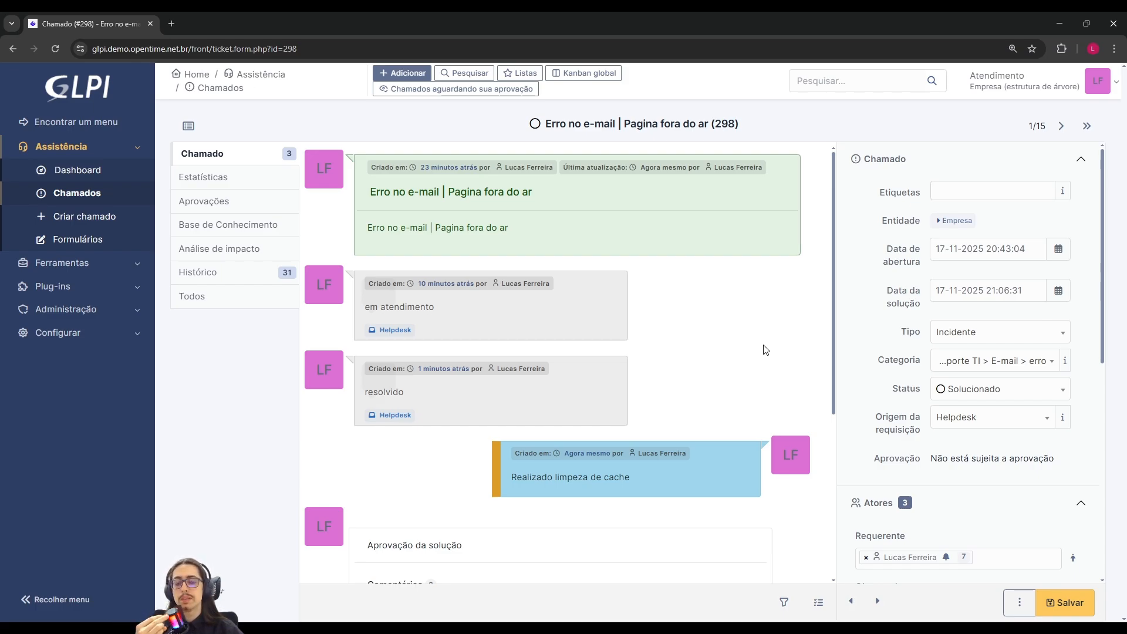
pyautogui.scroll(-3, 860, 311)
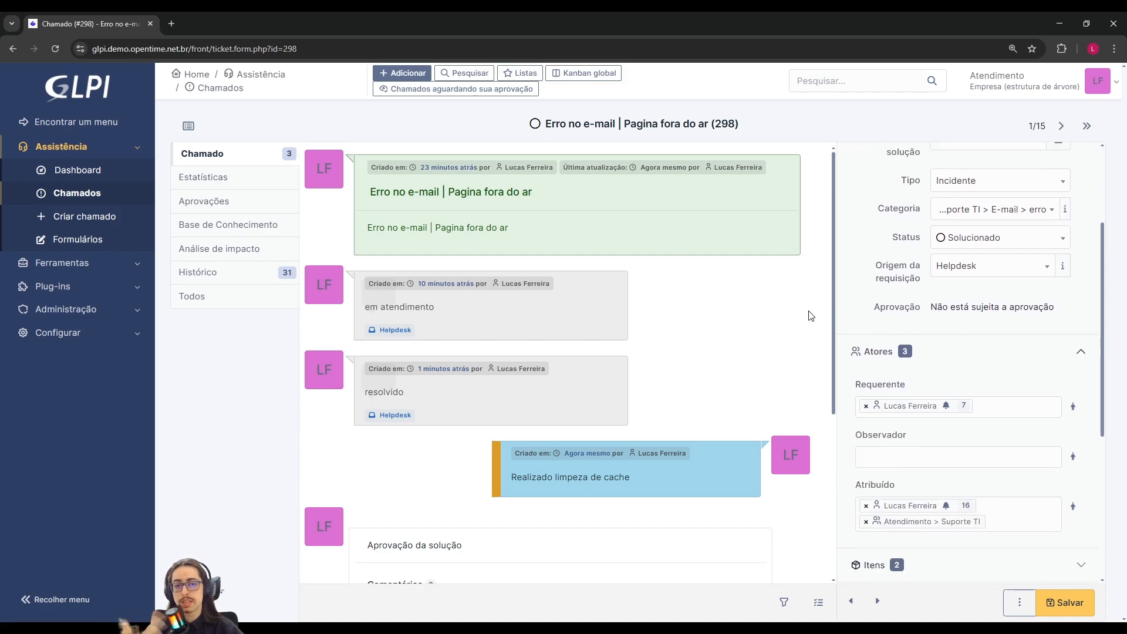
pyautogui.scroll(3, 874, 290)
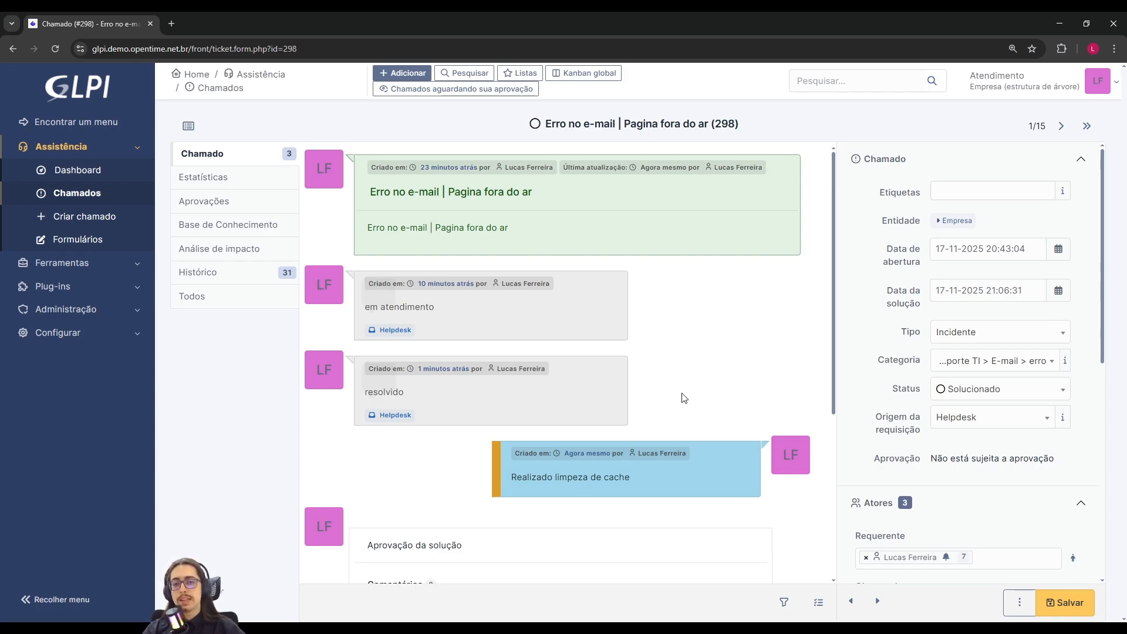
# Examine the registered solution text together with the solution approval form and its approve and refuse options
pyautogui.scroll(-5, 684, 398)
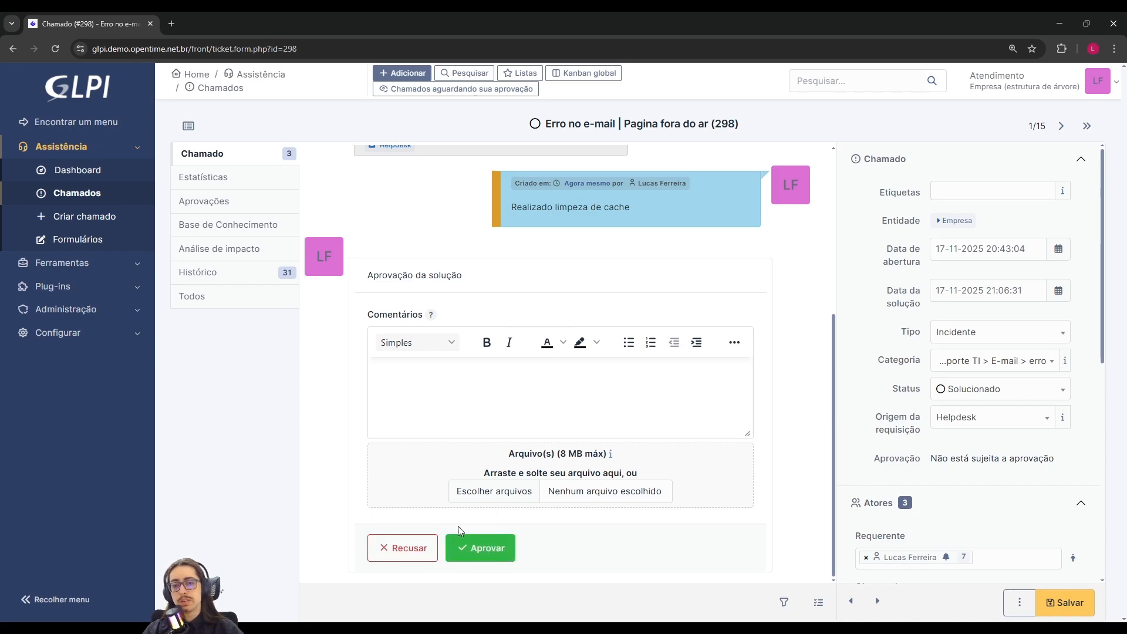
pyautogui.scroll(1, 417, 491)
pyautogui.moveTo(512, 267); pyautogui.dragTo(631, 267)
pyautogui.click(657, 264)
pyautogui.click(517, 262)
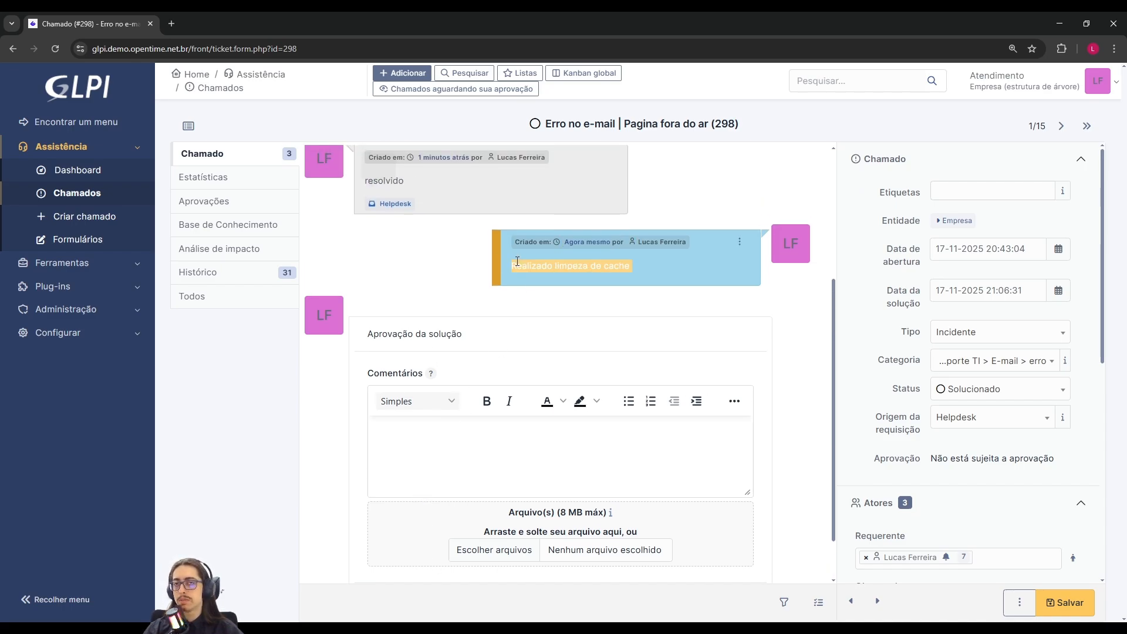
pyautogui.click(518, 263)
pyautogui.moveTo(497, 274); pyautogui.dragTo(629, 269)
pyautogui.click(630, 268)
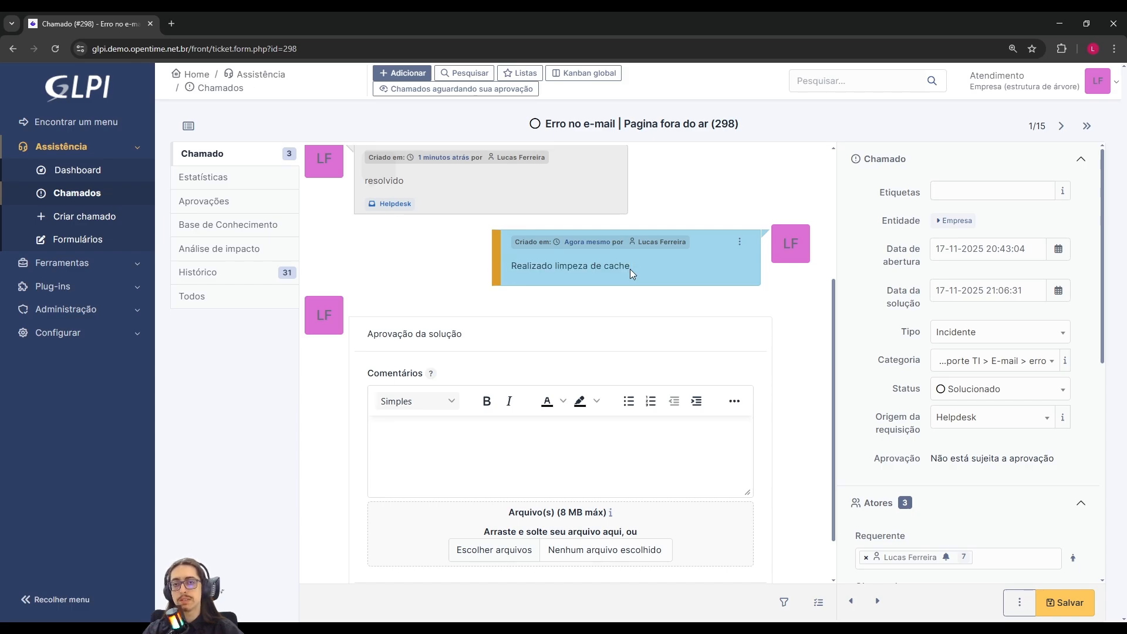
pyautogui.scroll(3, 629, 268)
pyautogui.scroll(-4, 629, 269)
pyautogui.click(493, 368)
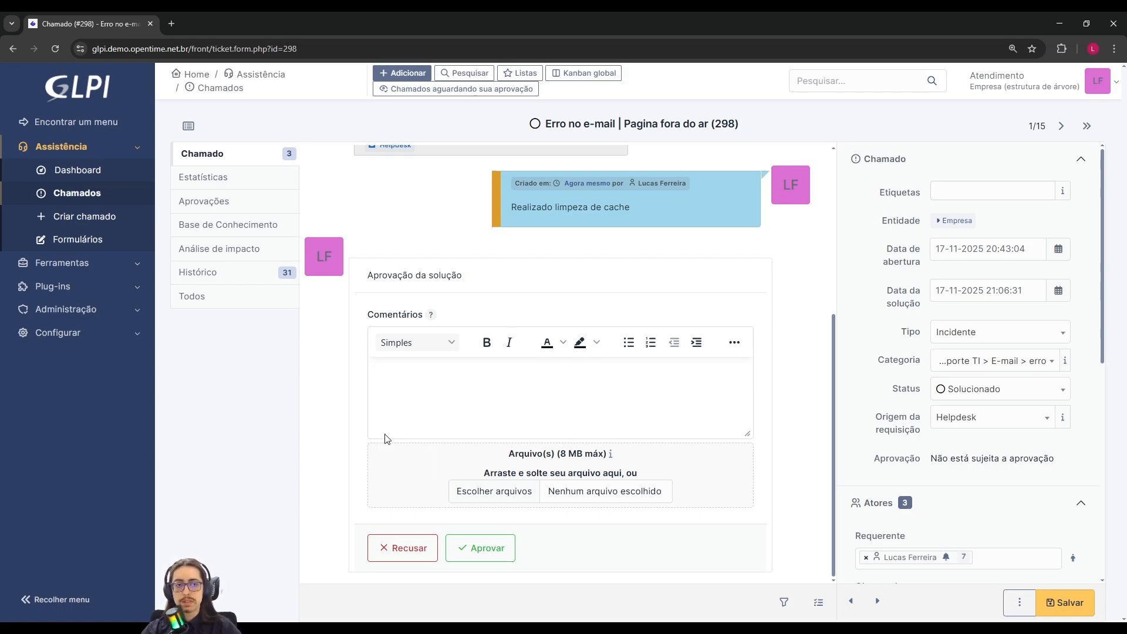
# Return the ticket to Em atendimento (atribuído), save it and dismiss the update notification
pyautogui.scroll(3, 681, 429)
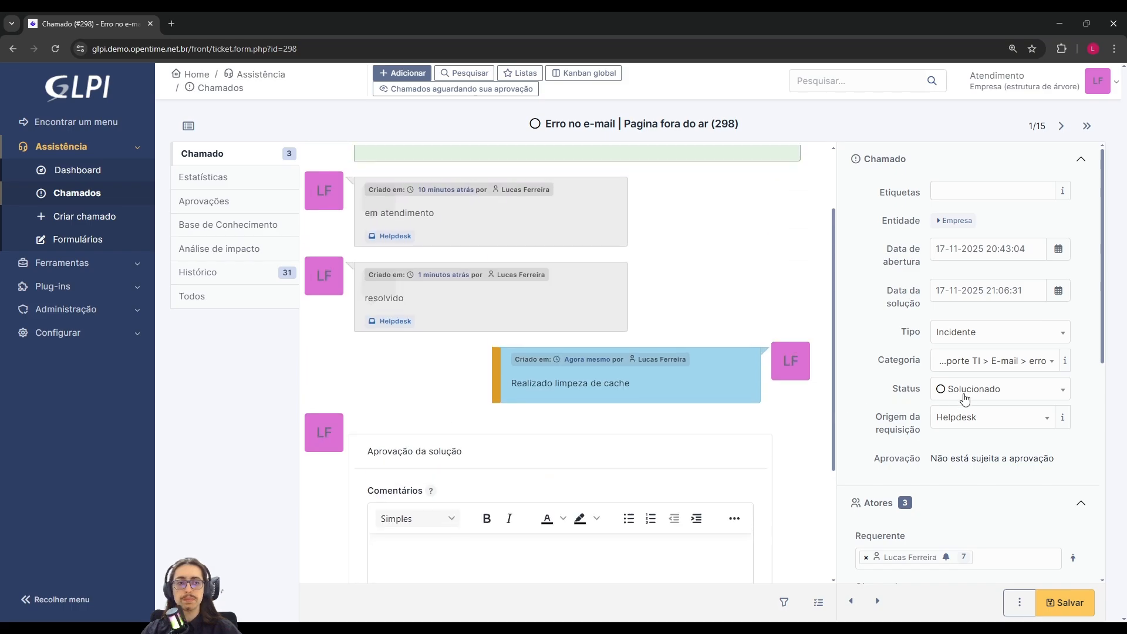
pyautogui.click(965, 391)
pyautogui.click(960, 428)
pyautogui.click(1066, 602)
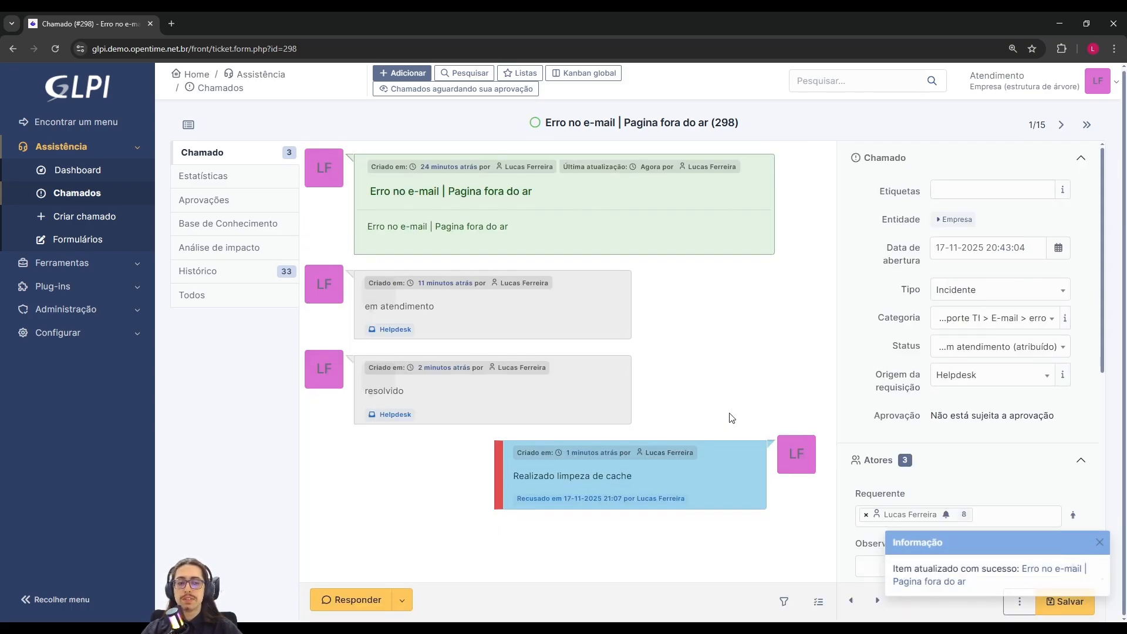
pyautogui.click(1109, 545)
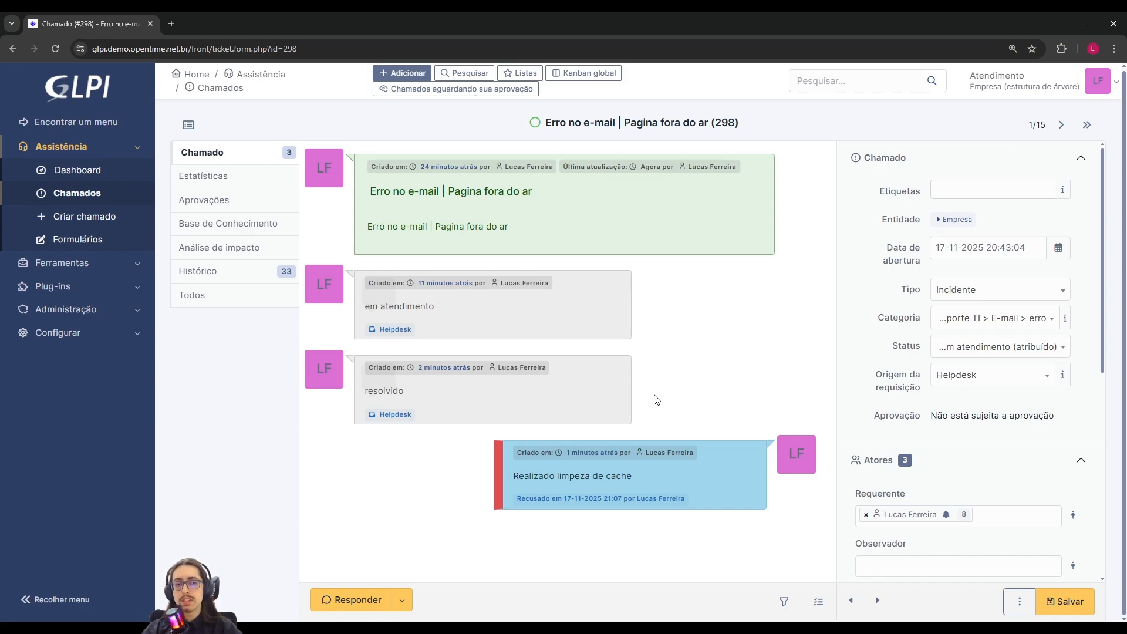
# Set the ticket's status manually to Solucionado without adding a solution, and save it
pyautogui.click(965, 351)
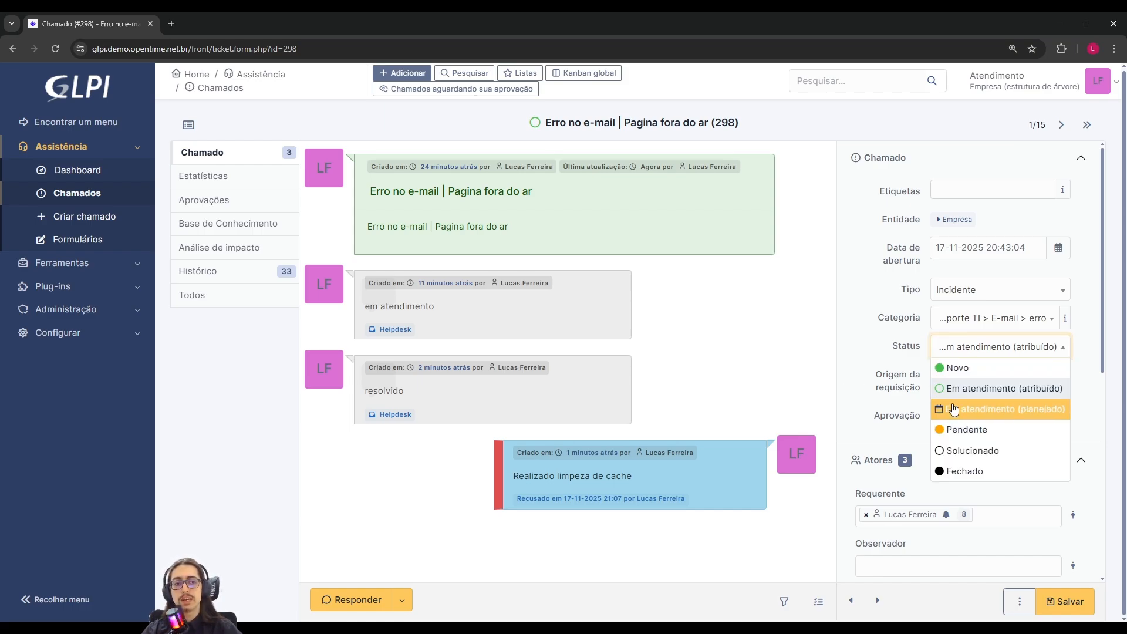
pyautogui.click(988, 444)
pyautogui.click(1066, 601)
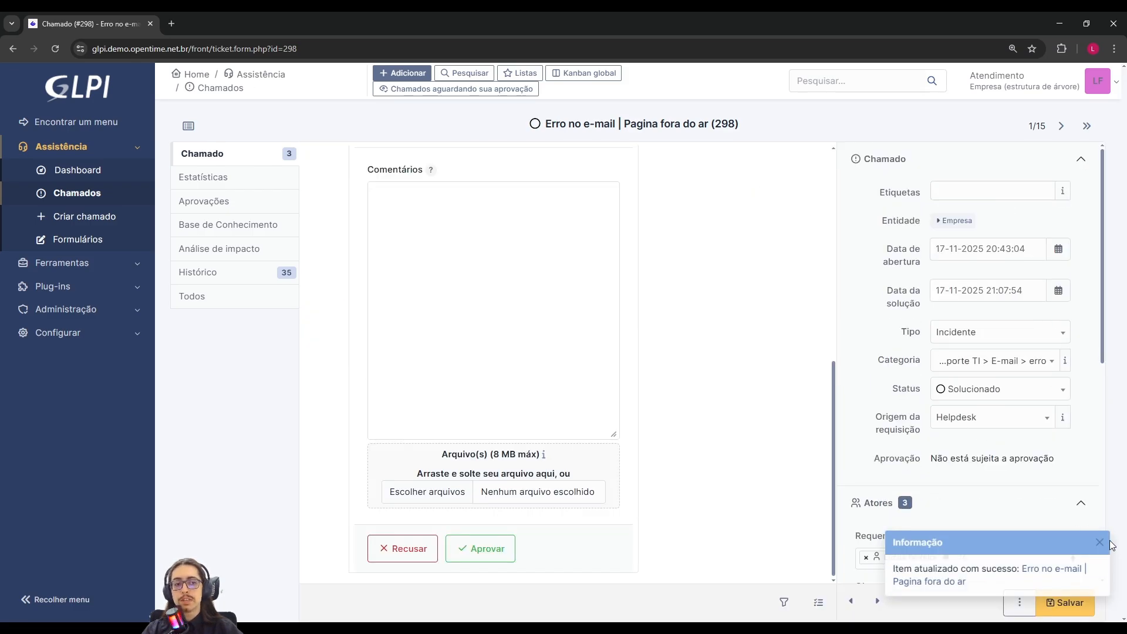
# Change the ticket's status to Em atendimento (atribuído) again and save the ticket
pyautogui.click(992, 388)
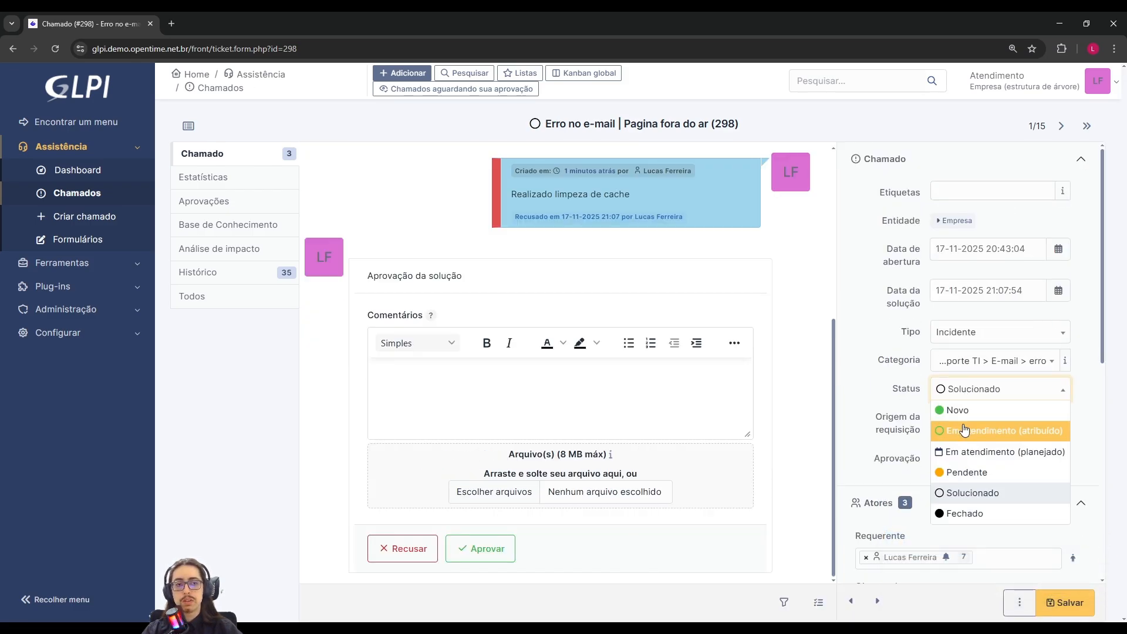
pyautogui.click(989, 428)
pyautogui.click(1063, 602)
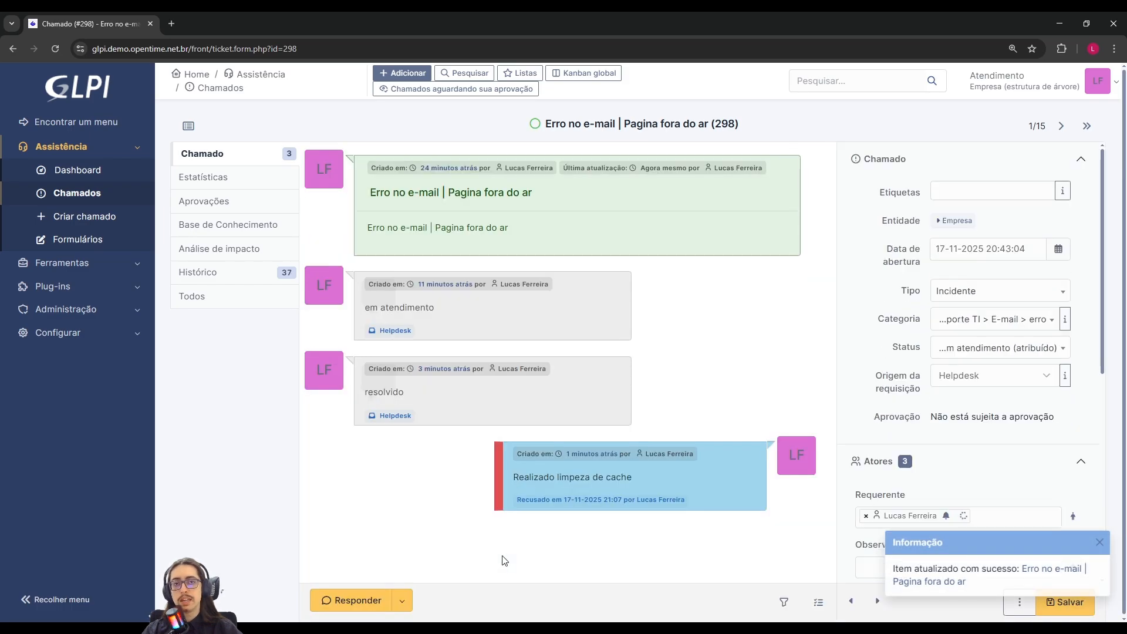
pyautogui.click(405, 602)
pyautogui.click(446, 523)
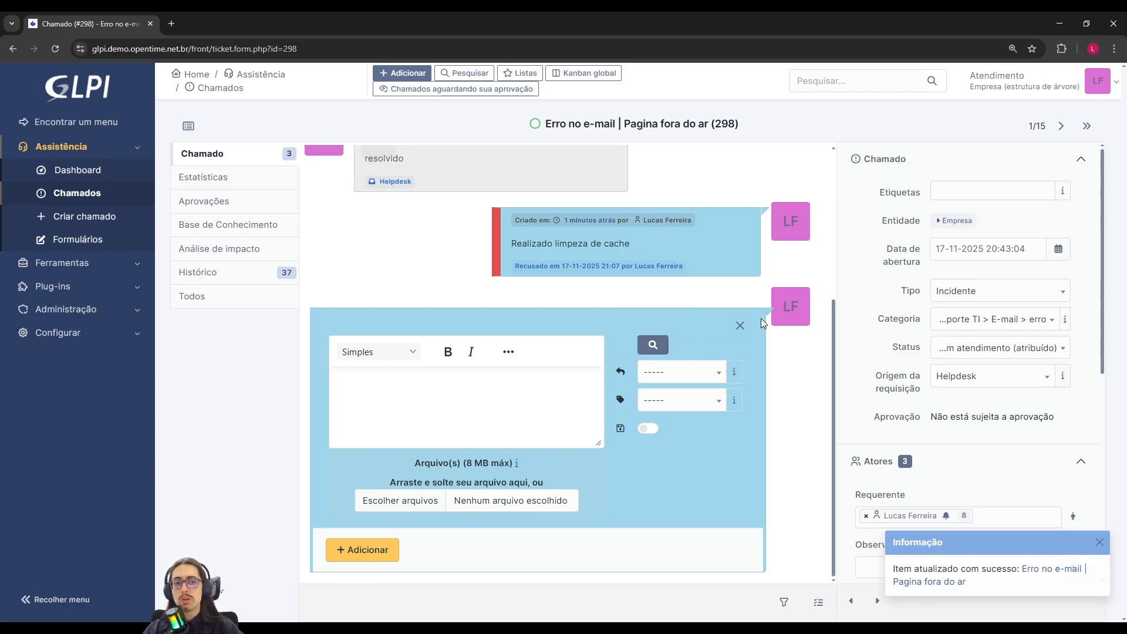
pyautogui.click(740, 325)
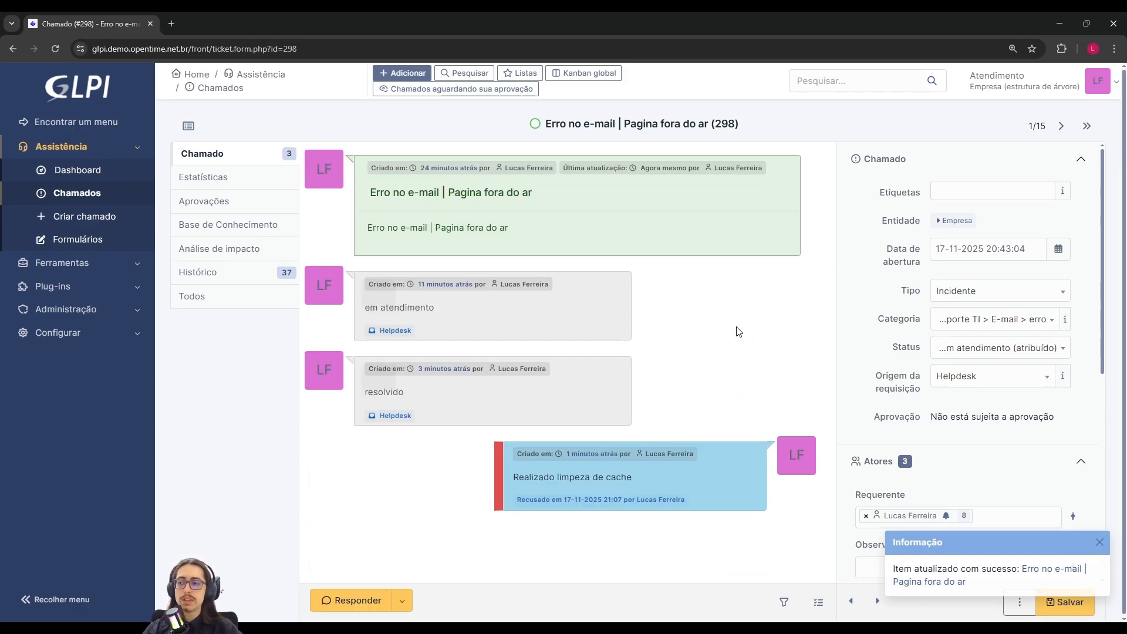
# Switch the account's active profile to Super-Admin
pyautogui.click(997, 90)
pyautogui.click(994, 127)
pyautogui.click(883, 214)
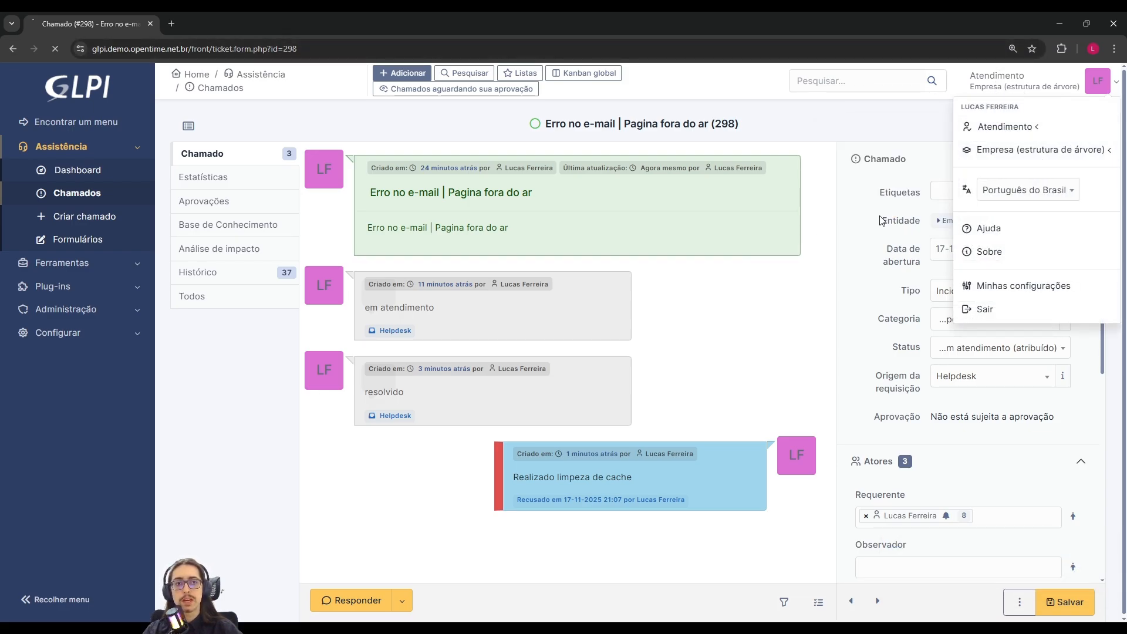
# Open the general configuration in a new browser tab and display its Comportamentos settings
pyautogui.click(123, 171)
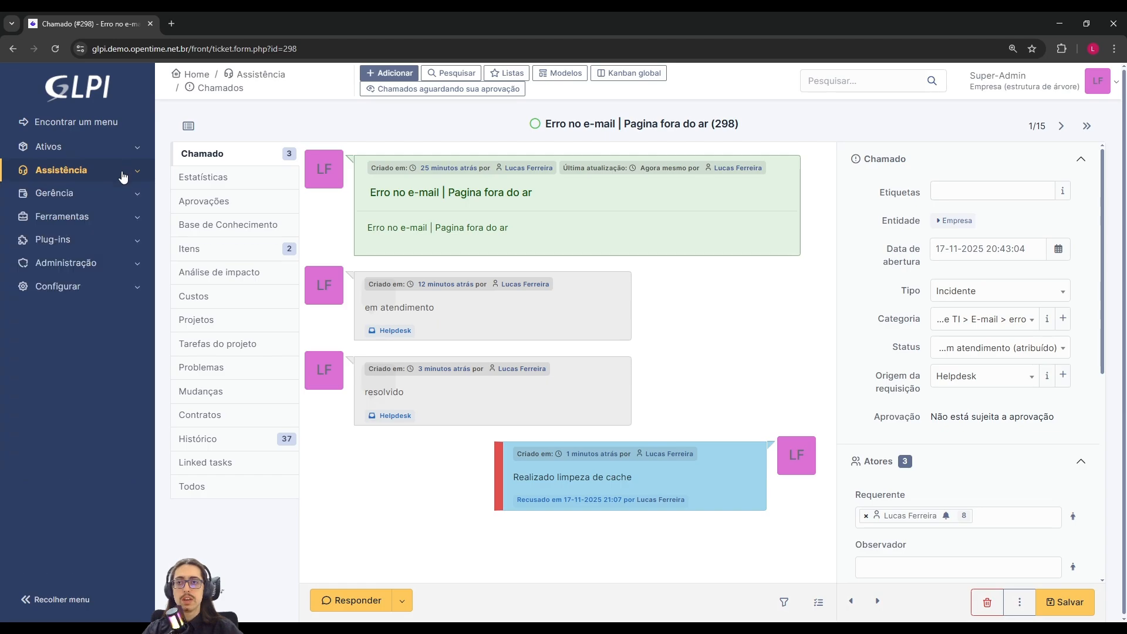
pyautogui.click(80, 297)
pyautogui.scroll(-2, 76, 352)
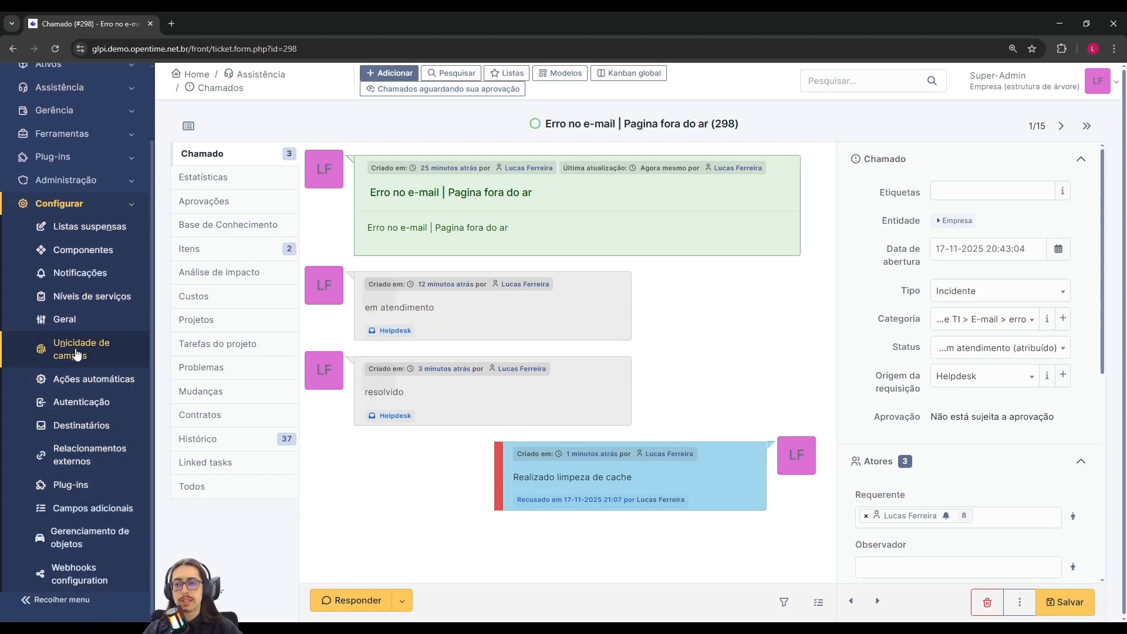
pyautogui.keyDown('ctrl'); pyautogui.click(74, 325); pyautogui.keyUp('ctrl')
pyautogui.click(227, 13)
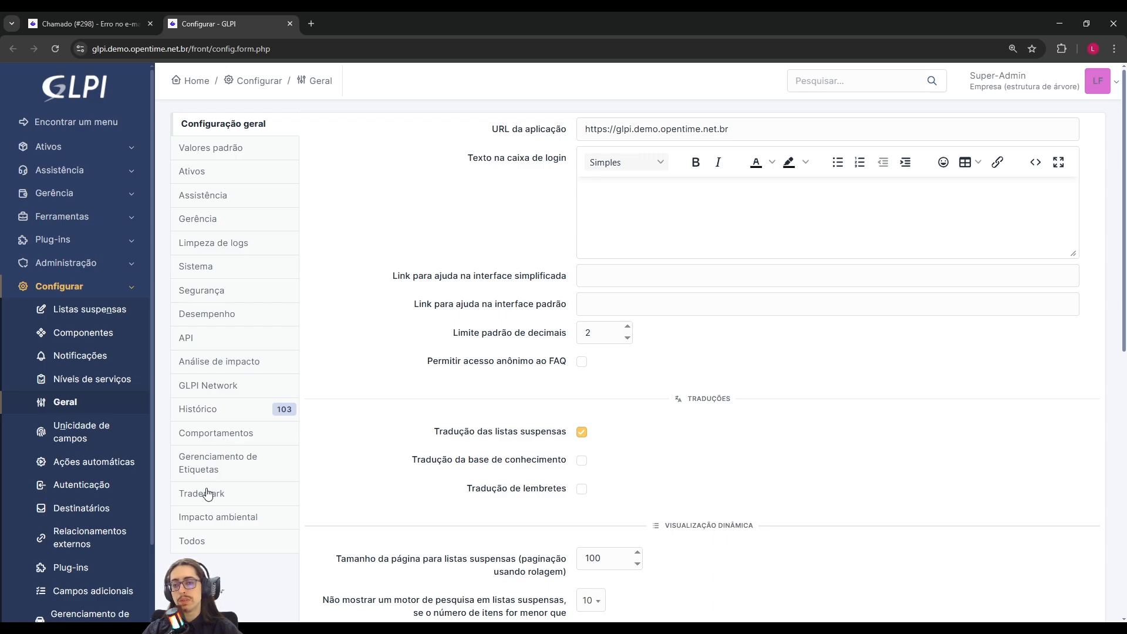
pyautogui.click(215, 437)
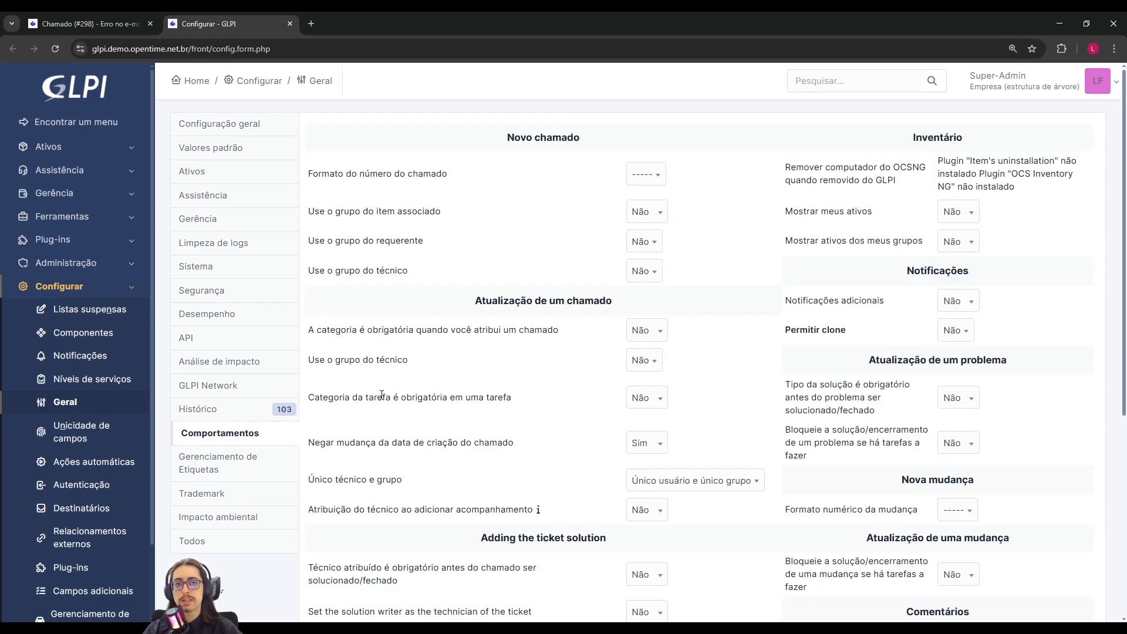
# Examine the ticket update options and the Adding the ticket solution options in the Comportamentos settings
pyautogui.scroll(-5, 382, 394)
pyautogui.scroll(5, 381, 394)
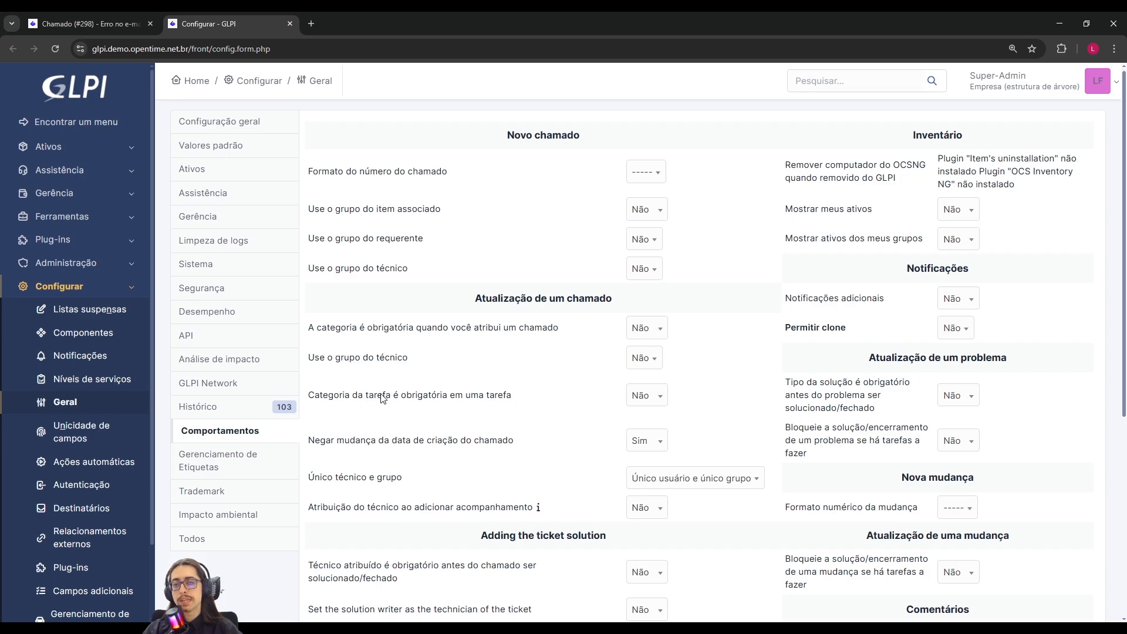
pyautogui.scroll(-5, 381, 398)
pyautogui.scroll(3, 382, 398)
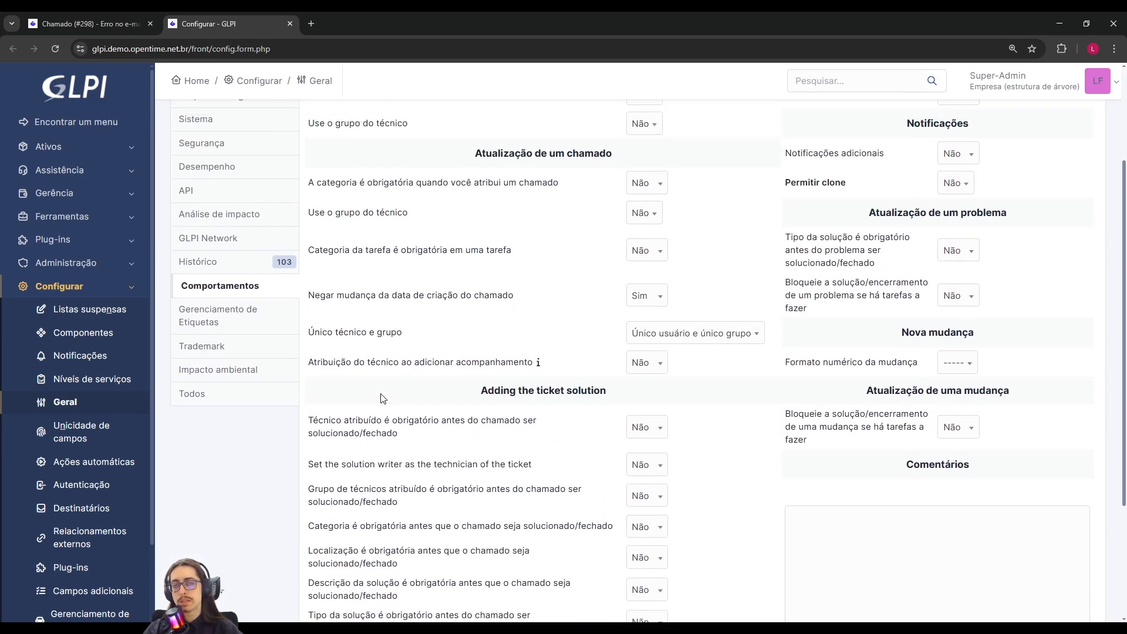
pyautogui.scroll(-3, 381, 399)
pyautogui.scroll(3, 381, 398)
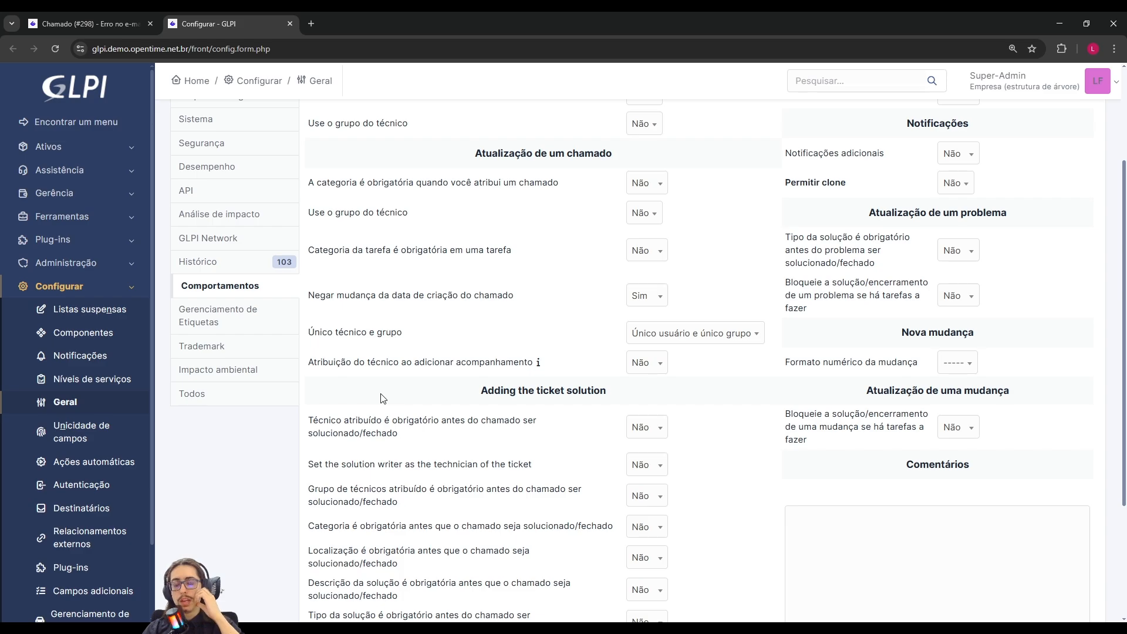
pyautogui.scroll(1, 393, 394)
pyautogui.scroll(-4, 393, 395)
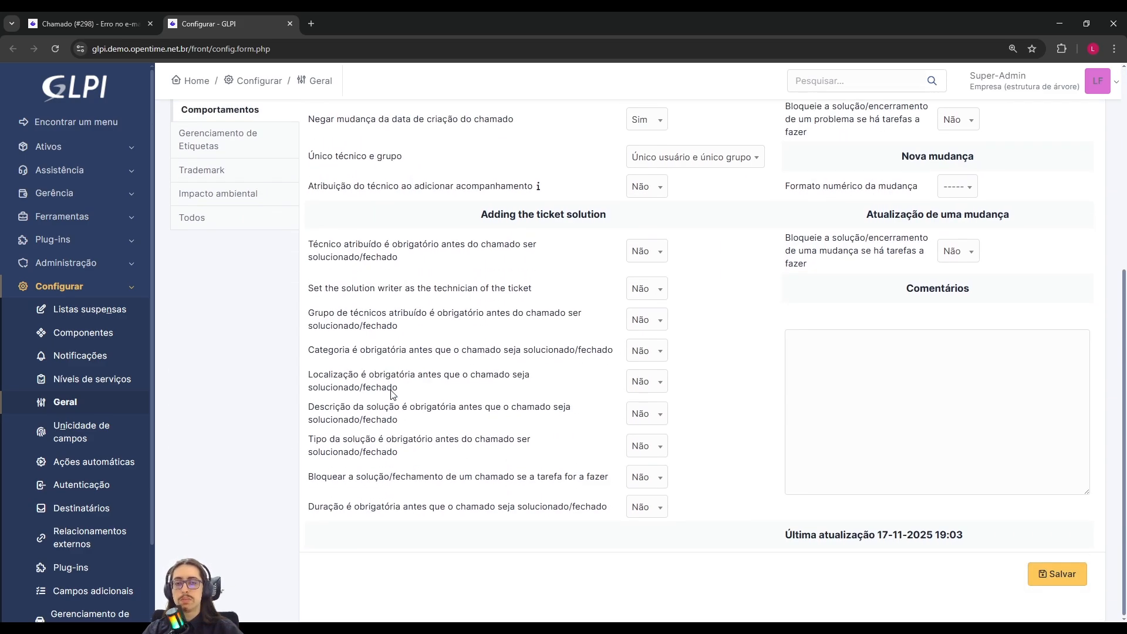
pyautogui.scroll(5, 392, 394)
pyautogui.scroll(-5, 392, 394)
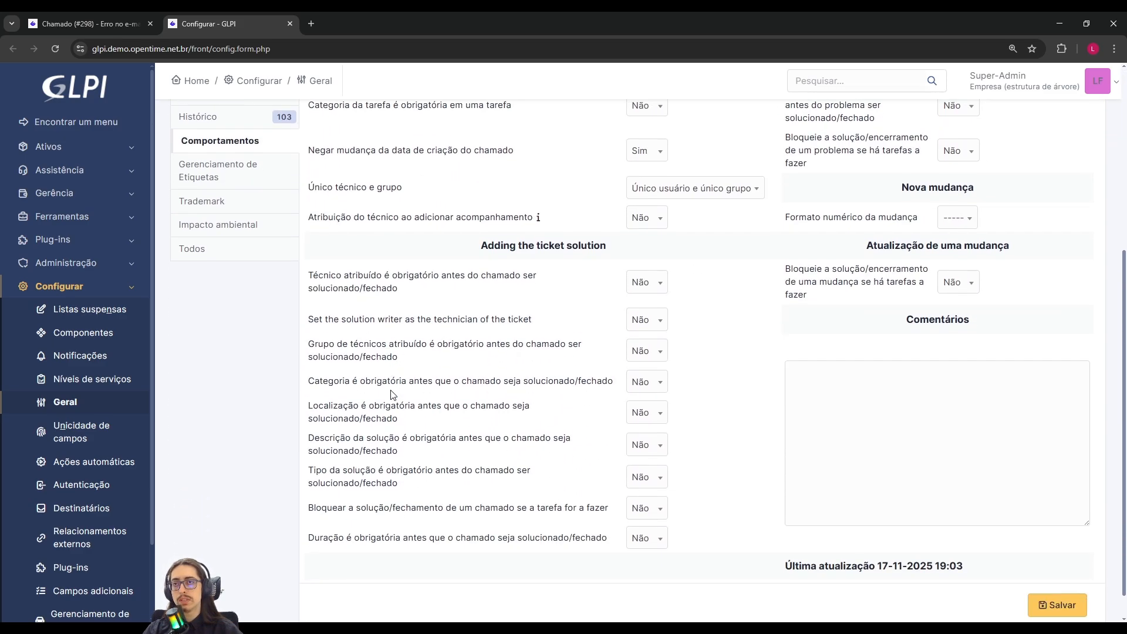
pyautogui.scroll(-1, 393, 395)
pyautogui.scroll(6, 393, 395)
pyautogui.scroll(-6, 393, 395)
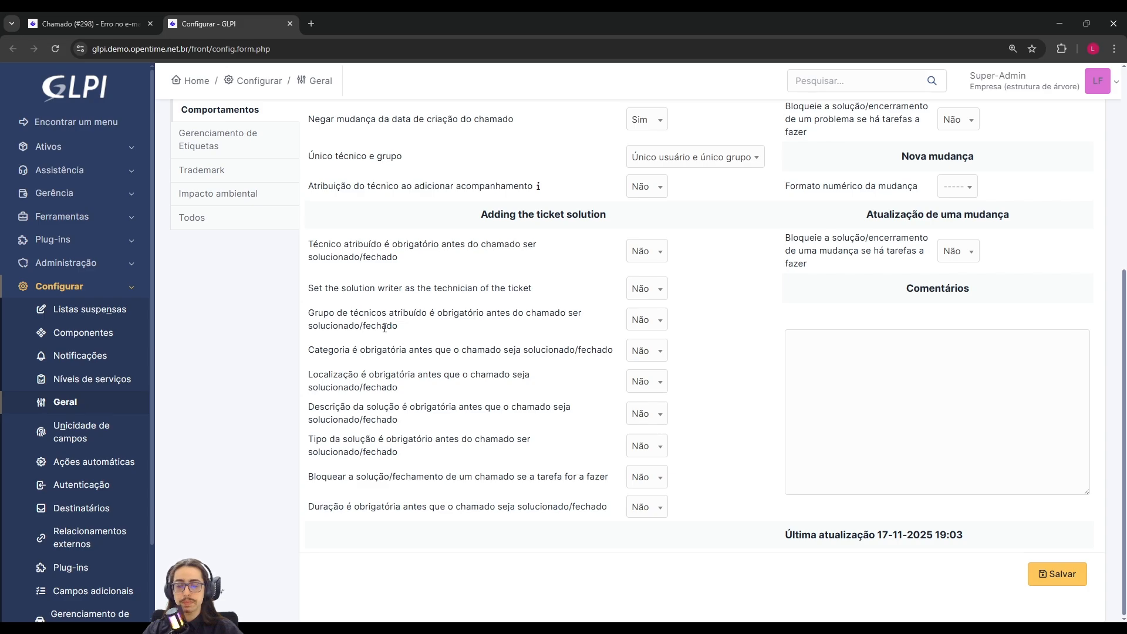
# Set "Descrição da solução é obrigatória antes que o chamado seja solucionado/fechado" to Sim and save the Comportamentos settings
pyautogui.moveTo(308, 406); pyautogui.dragTo(451, 433)
pyautogui.click(384, 408)
pyautogui.click(429, 420)
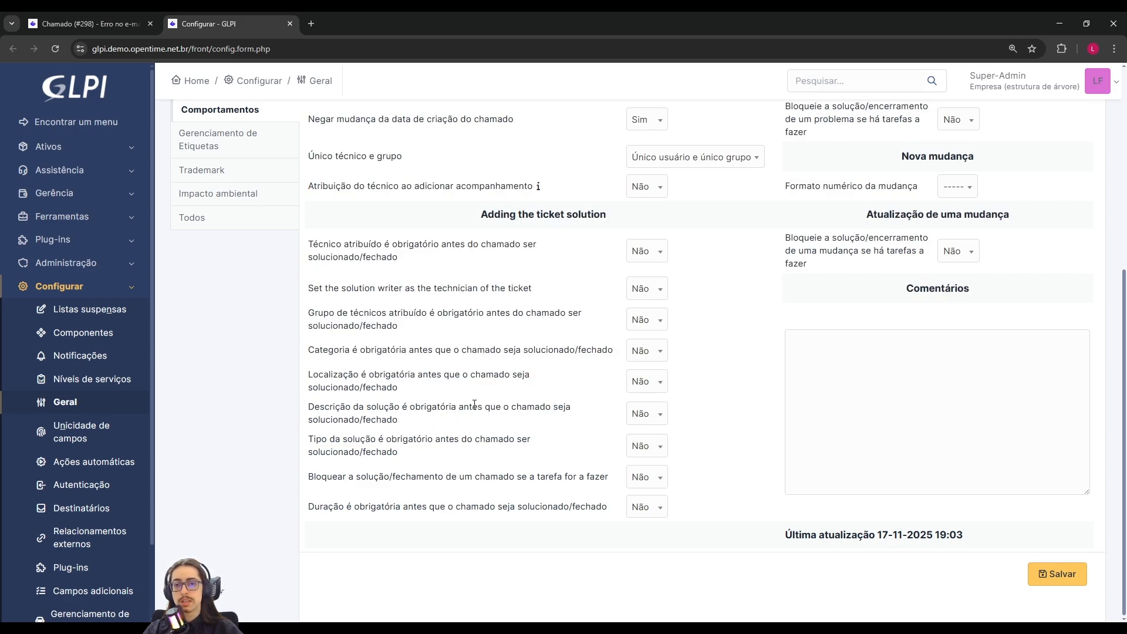
pyautogui.moveTo(506, 407); pyautogui.dragTo(481, 427)
pyautogui.click(481, 427)
pyautogui.moveTo(415, 407); pyautogui.dragTo(437, 425)
pyautogui.click(658, 415)
pyautogui.click(654, 457)
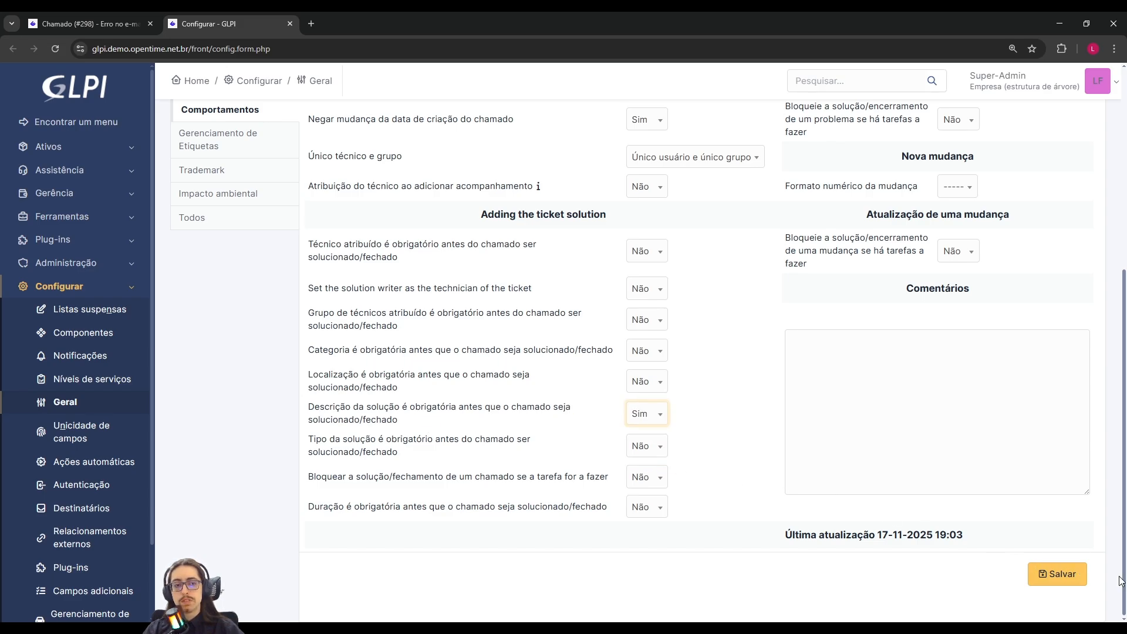
pyautogui.click(1083, 572)
# Reload the ticket "Erro no e-mail | Pagina fora do ar", save it with the status Solucionado, and dismiss the notification
pyautogui.click(88, 23)
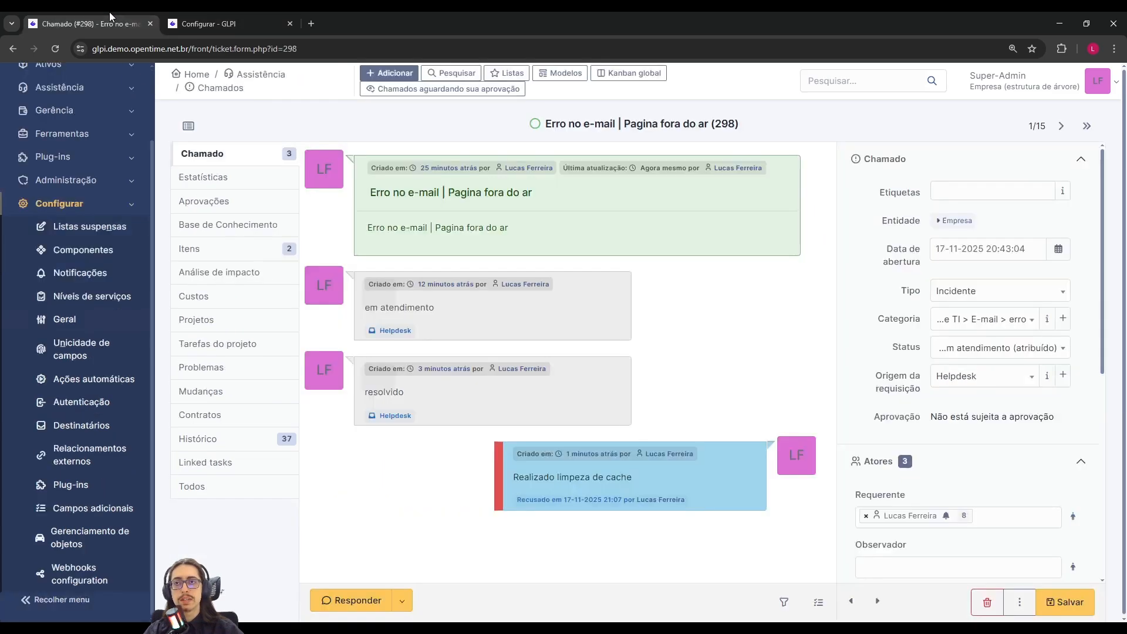
pyautogui.press('F5')
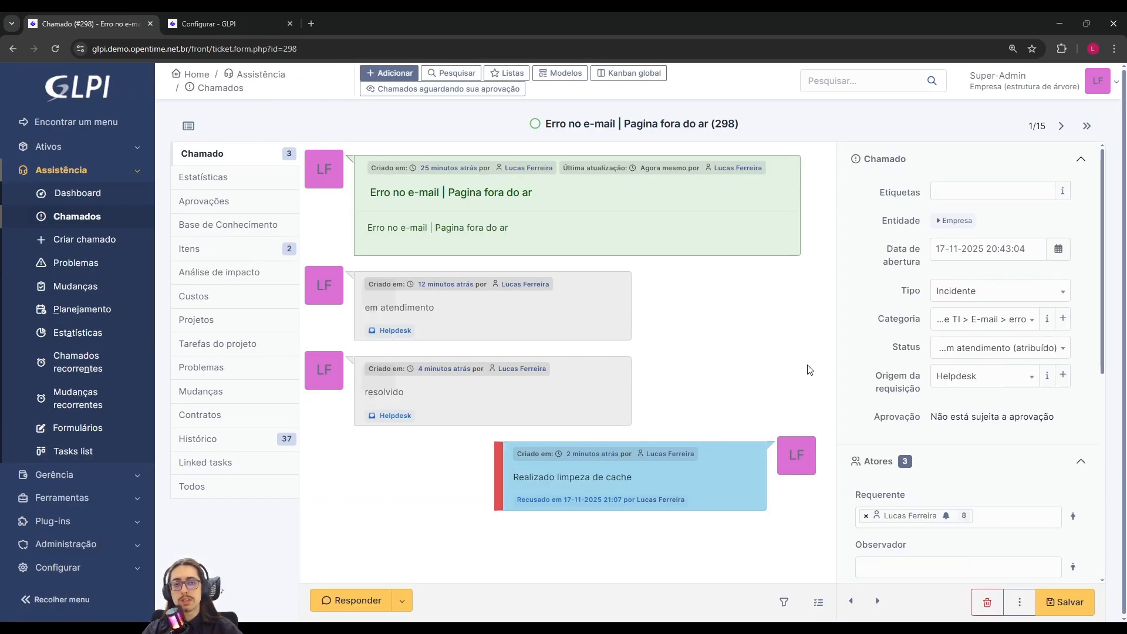
pyautogui.click(947, 348)
pyautogui.click(940, 424)
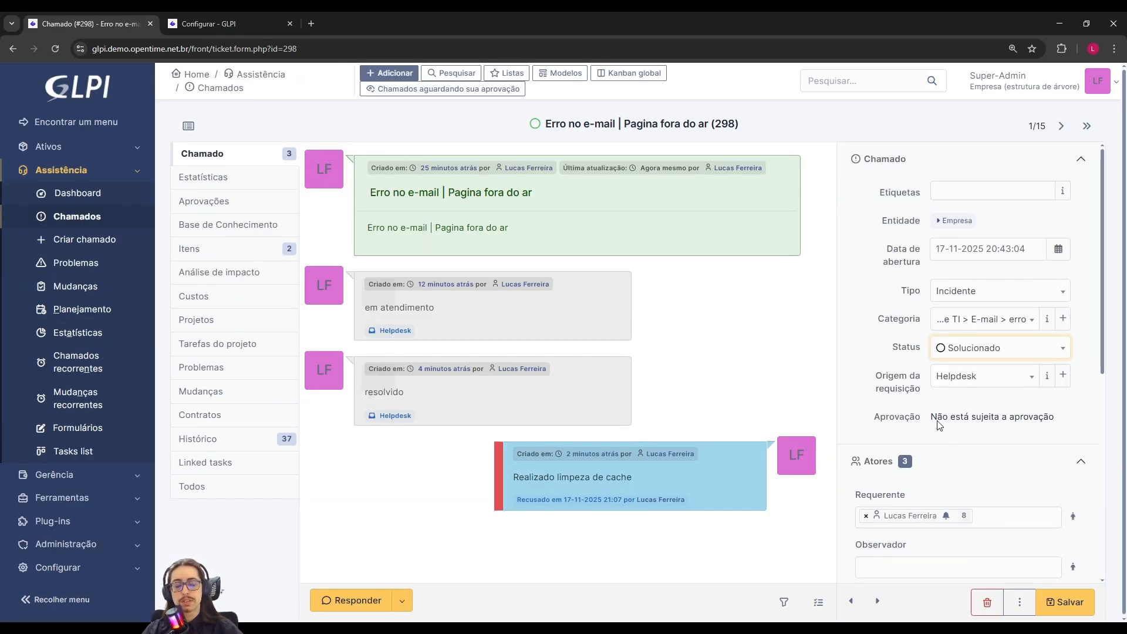
pyautogui.click(1074, 599)
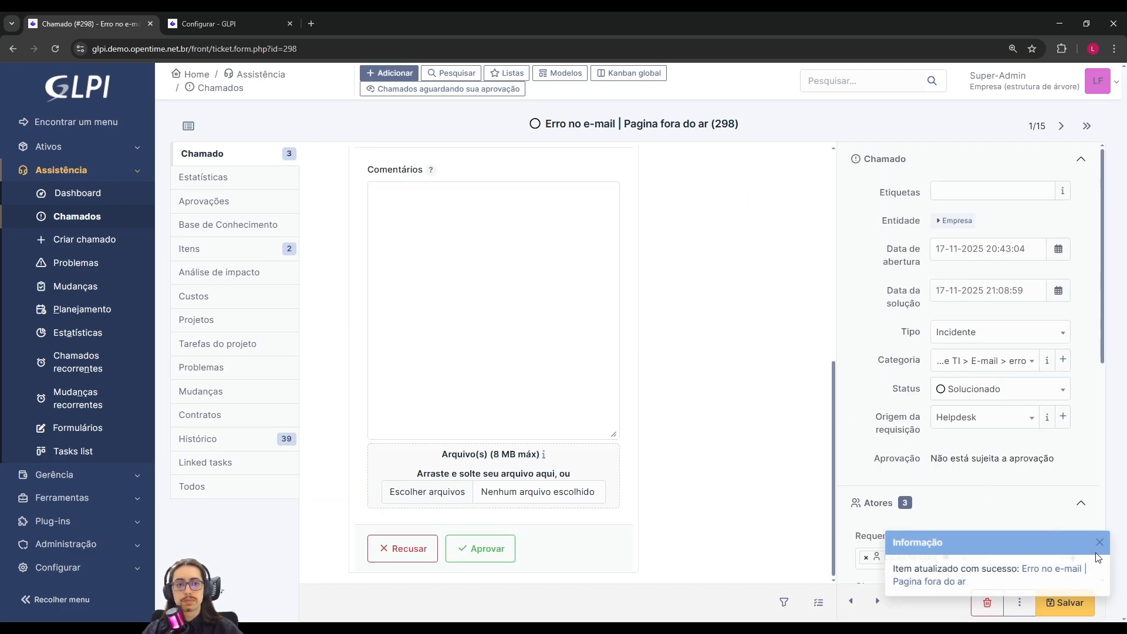
pyautogui.click(1105, 541)
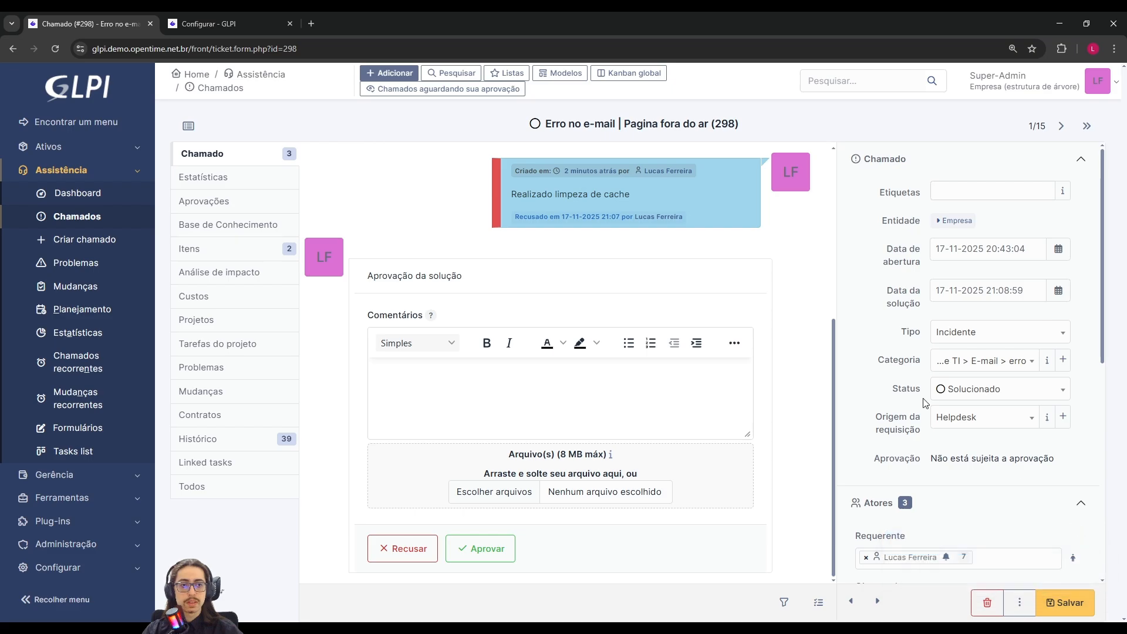
# Go back to the Comportamentos settings, check the Adding the ticket solution options, and reload the page
pyautogui.click(269, 16)
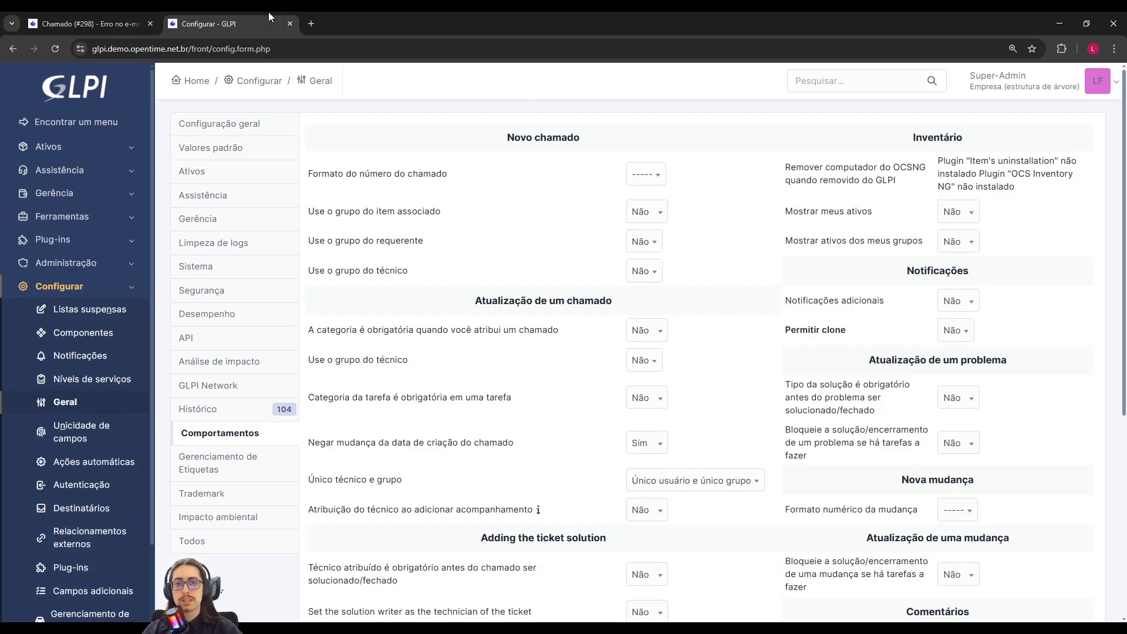
pyautogui.scroll(-5, 436, 277)
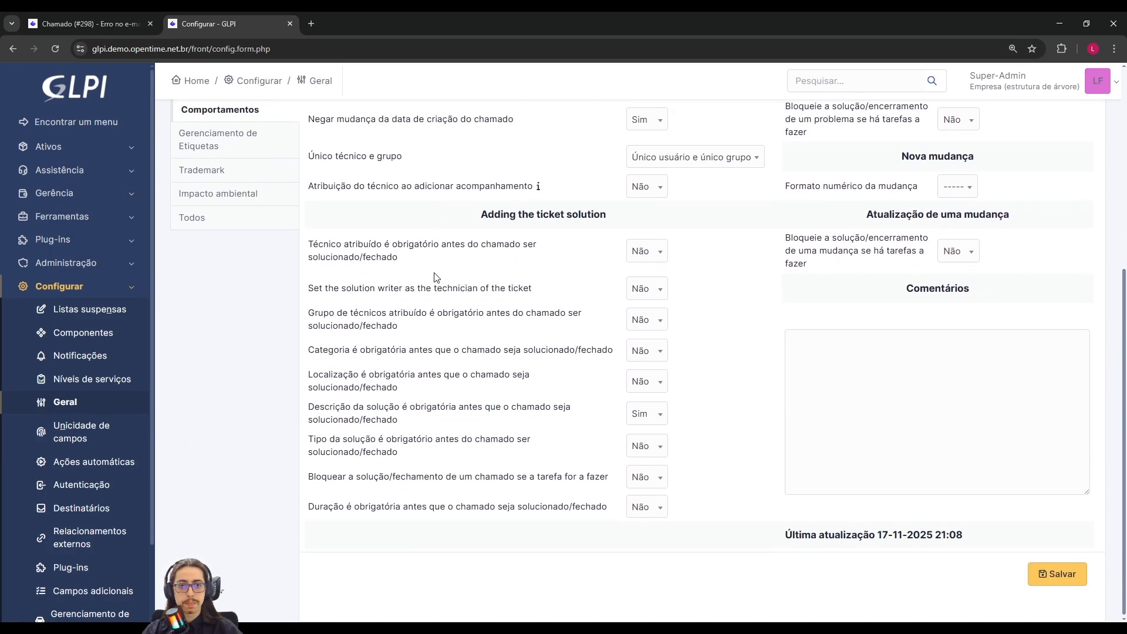
pyautogui.press('F5')
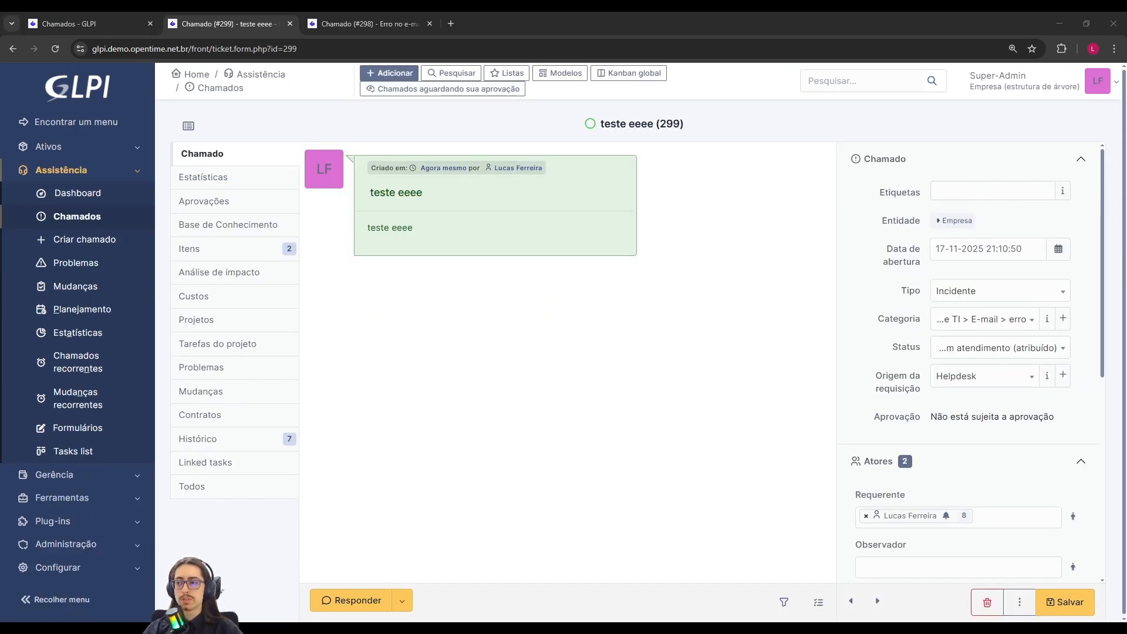
# Open the general configuration from ticket 298 in a new browser tab and examine the mandatory solution description option in Comportamentos
pyautogui.hotkey('ctrl', 'Tab')
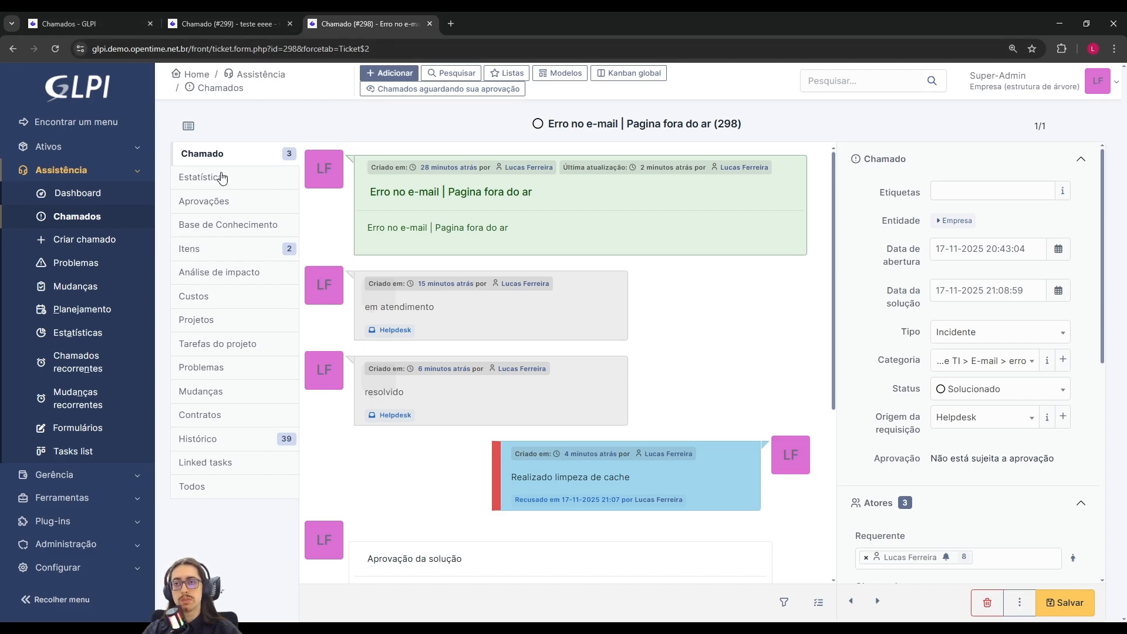
pyautogui.click(88, 170)
pyautogui.click(59, 286)
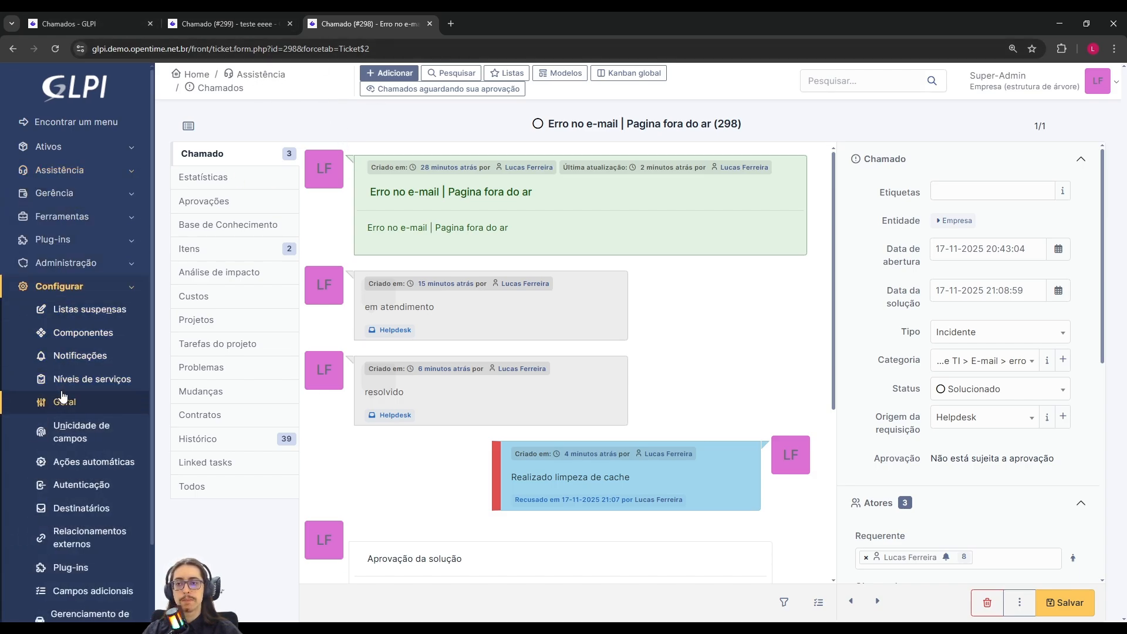
pyautogui.middleClick(75, 405)
pyautogui.click(528, 24)
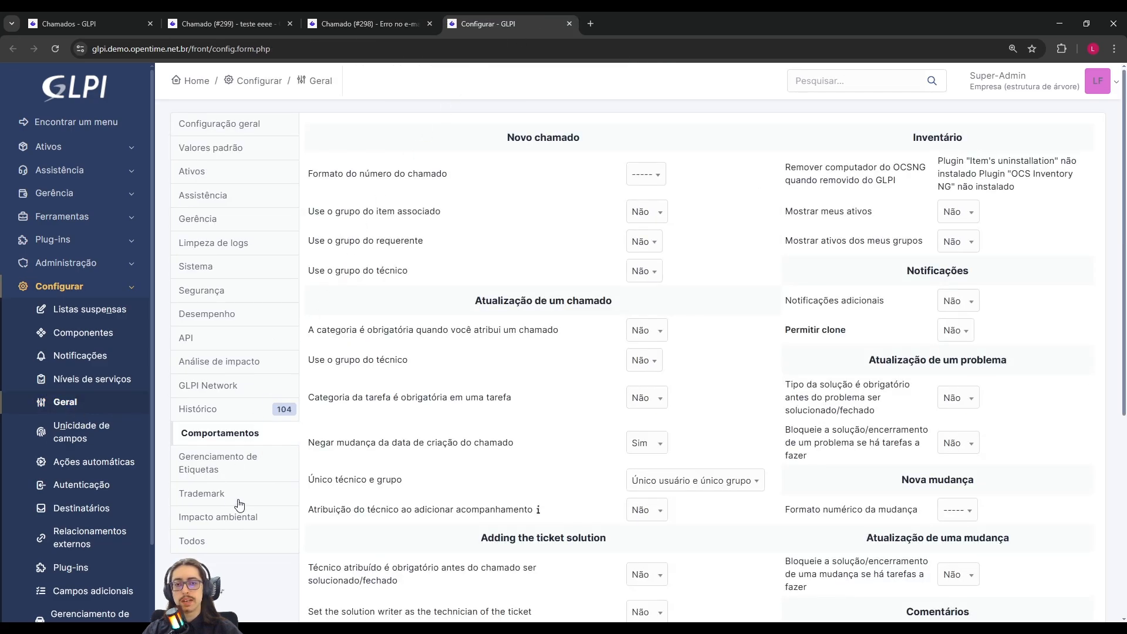
pyautogui.scroll(-3, 321, 468)
pyautogui.scroll(-2, 320, 467)
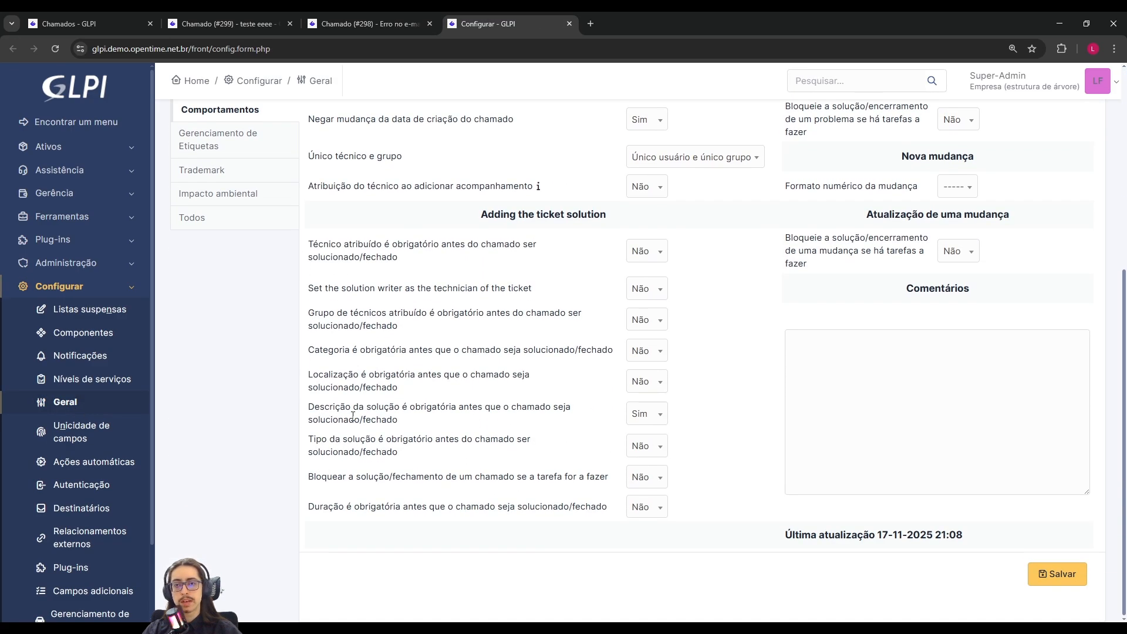
pyautogui.moveTo(317, 412); pyautogui.dragTo(426, 420)
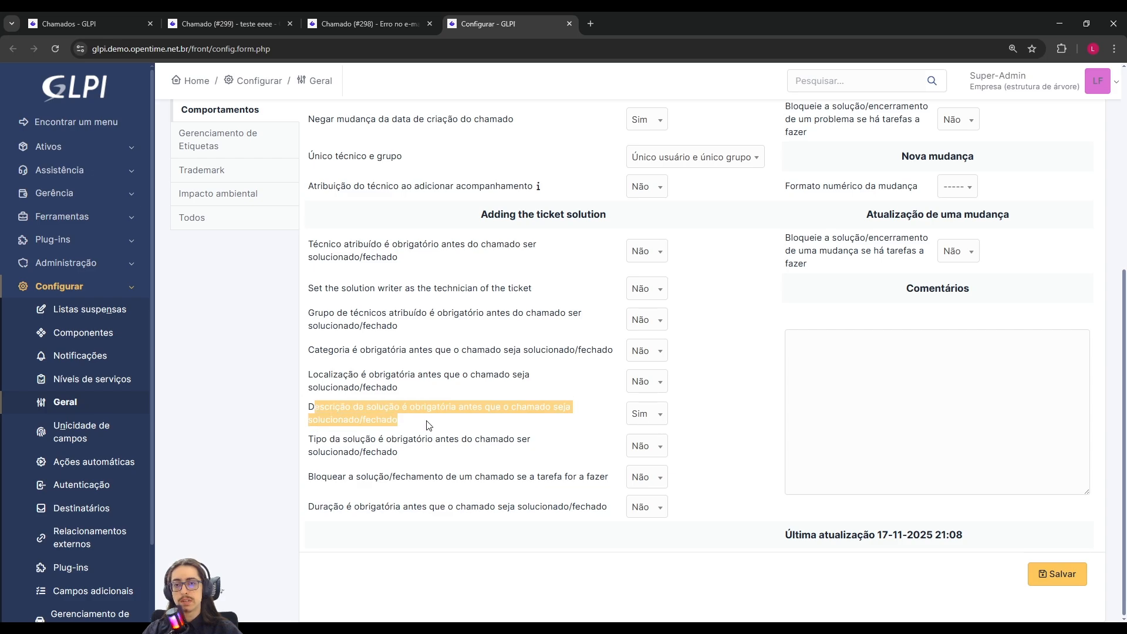
pyautogui.click(427, 420)
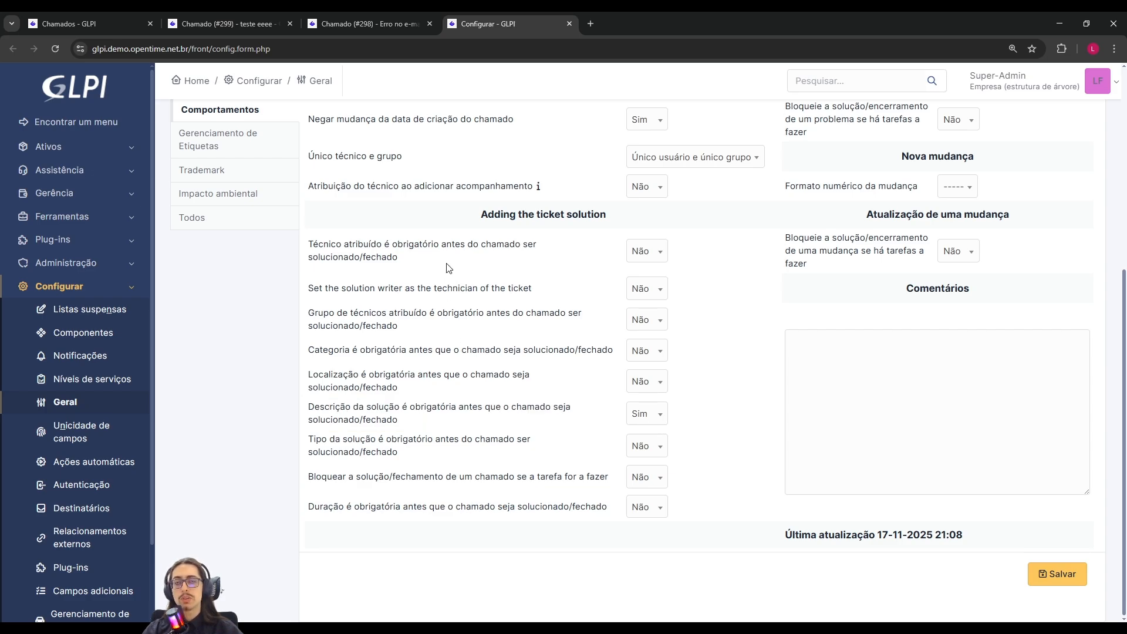
# Try to set the status of the ticket "teste eeee" to Solucionado and save it without a solution
pyautogui.click(229, 24)
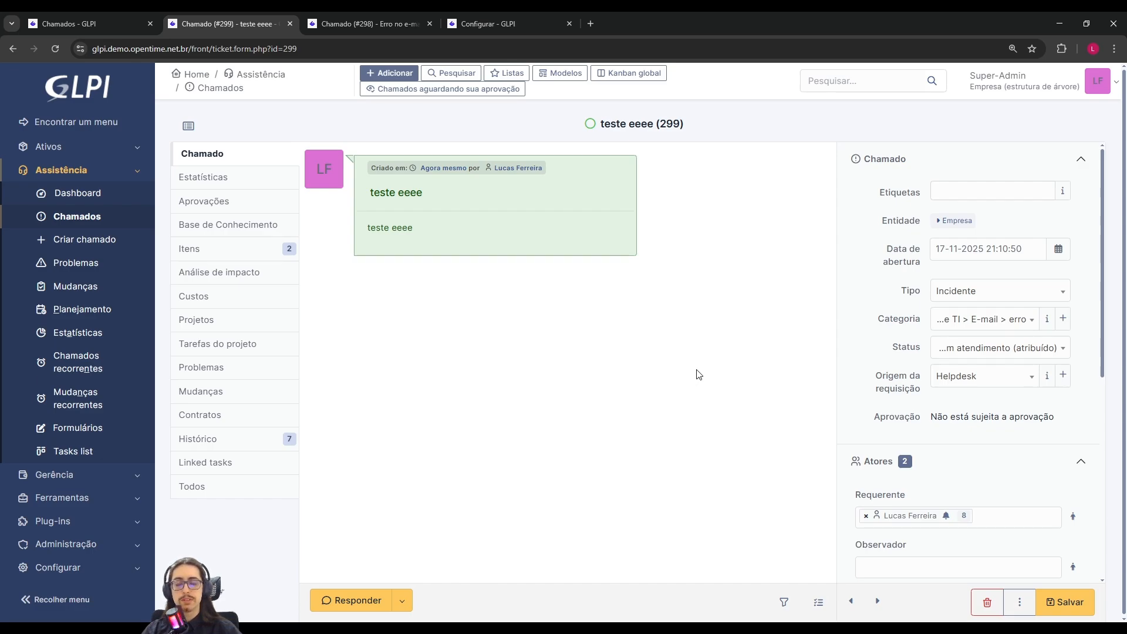
pyautogui.click(971, 352)
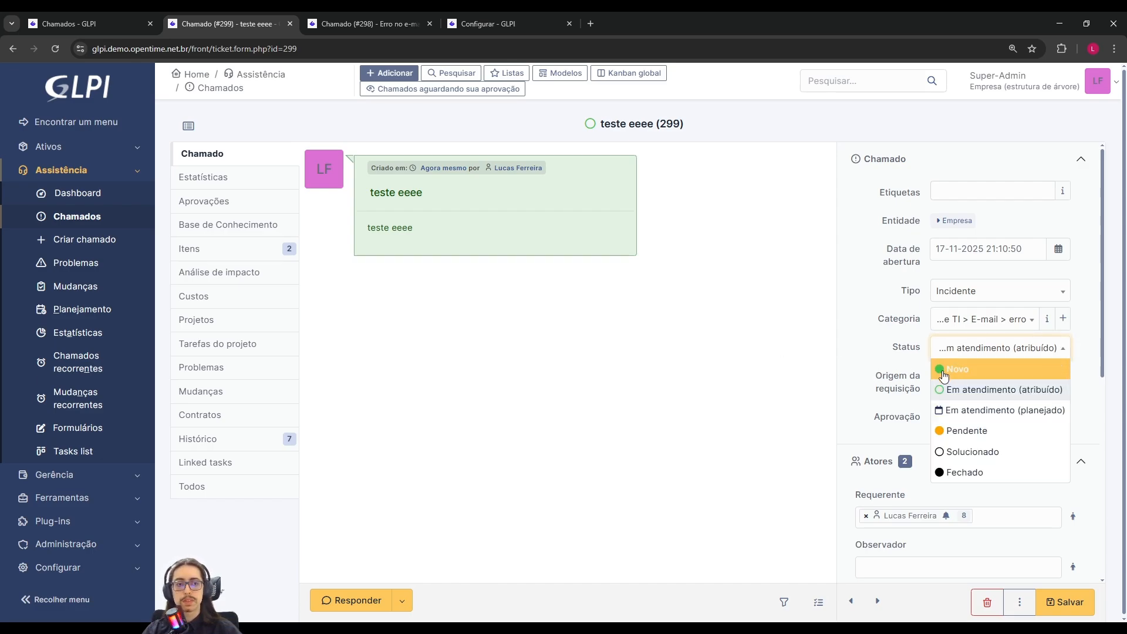
pyautogui.click(946, 458)
pyautogui.click(1069, 599)
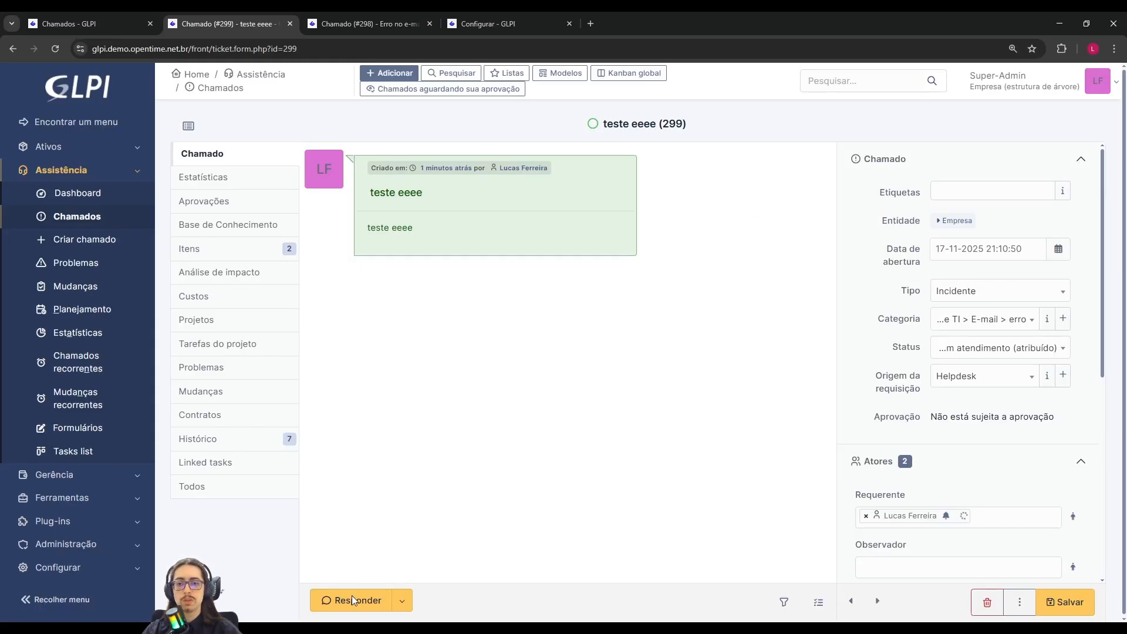
# Add a follow-up reply reading "resolvido" to the ticket "teste eeee"
pyautogui.click(351, 597)
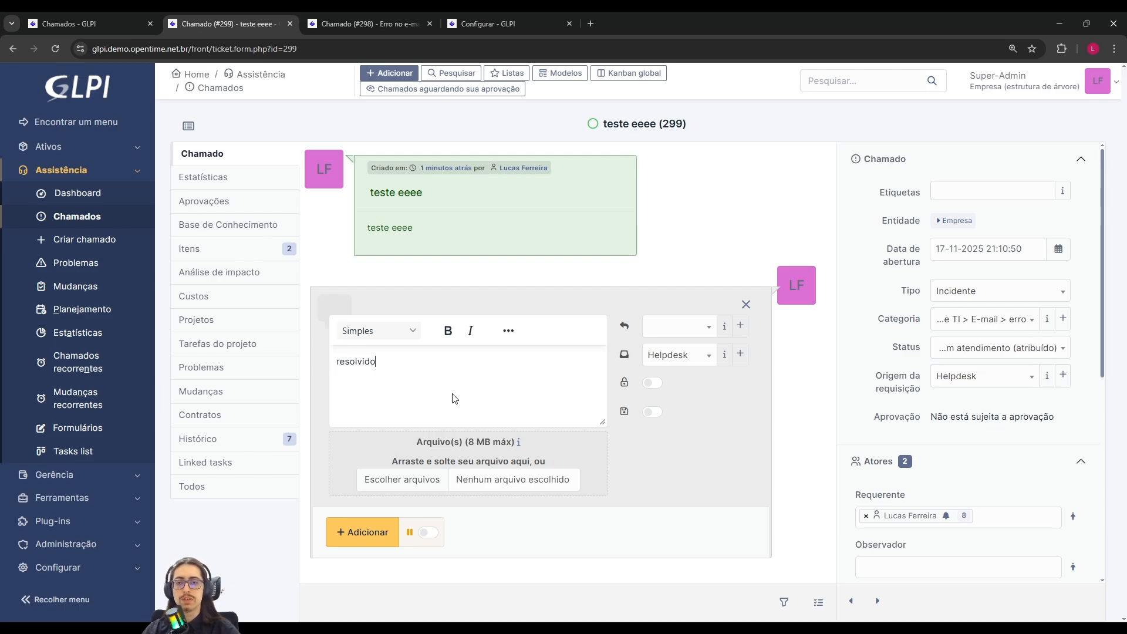
pyautogui.click(354, 537)
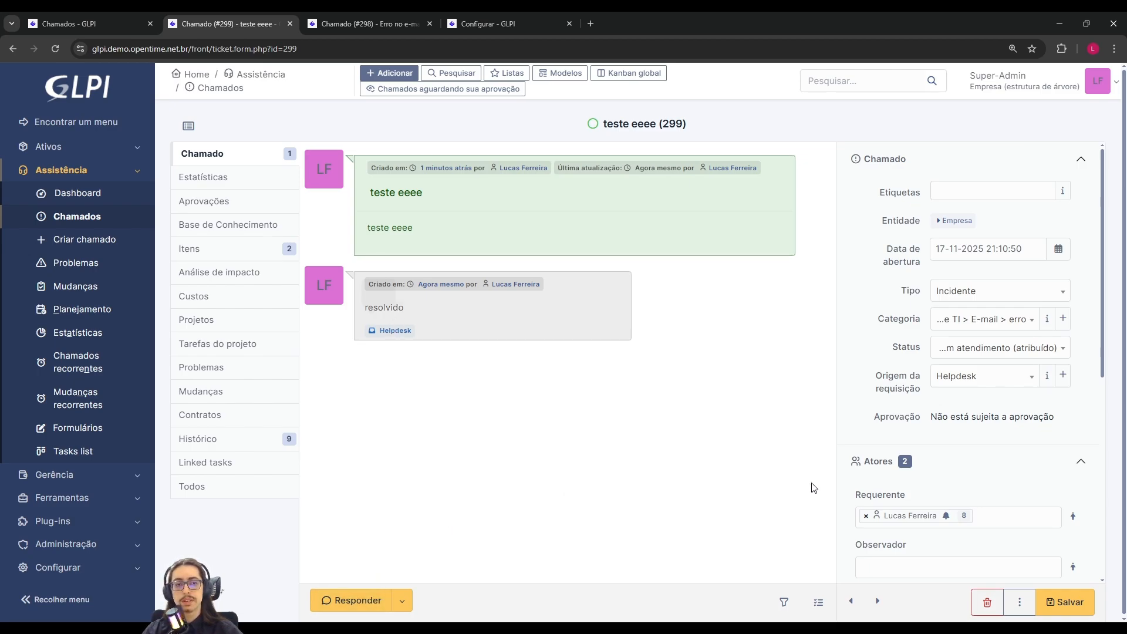
# With only the follow-up added, try to save the ticket as Solucionado, read the error message, and dismiss it
pyautogui.click(948, 354)
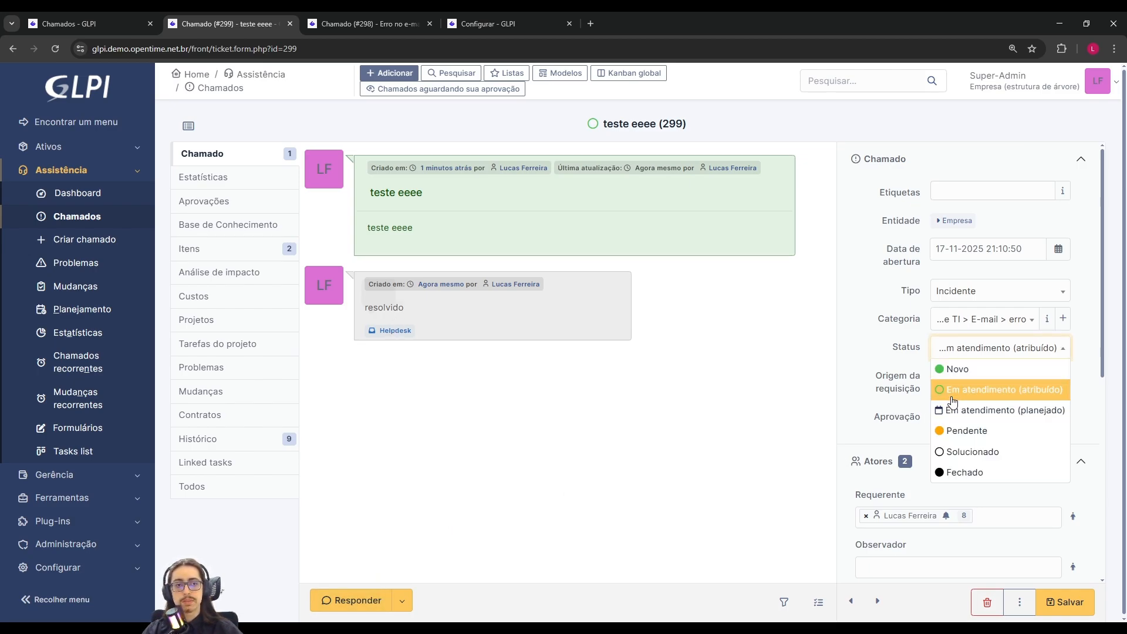
pyautogui.click(972, 452)
pyautogui.click(1065, 602)
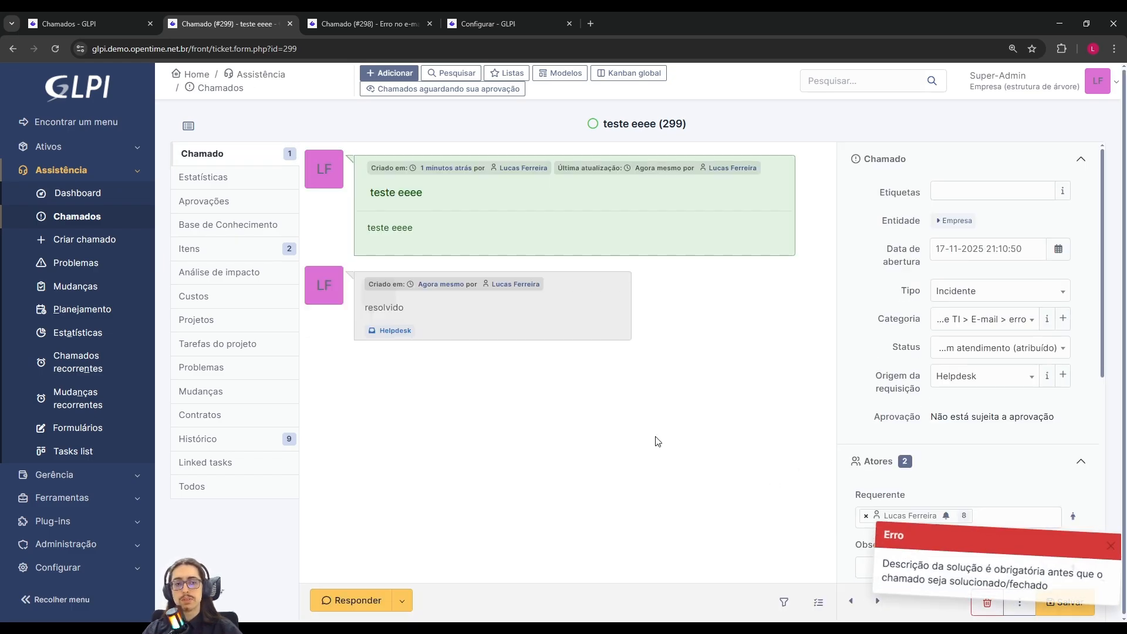
pyautogui.moveTo(904, 568); pyautogui.dragTo(1007, 576)
pyautogui.click(1063, 583)
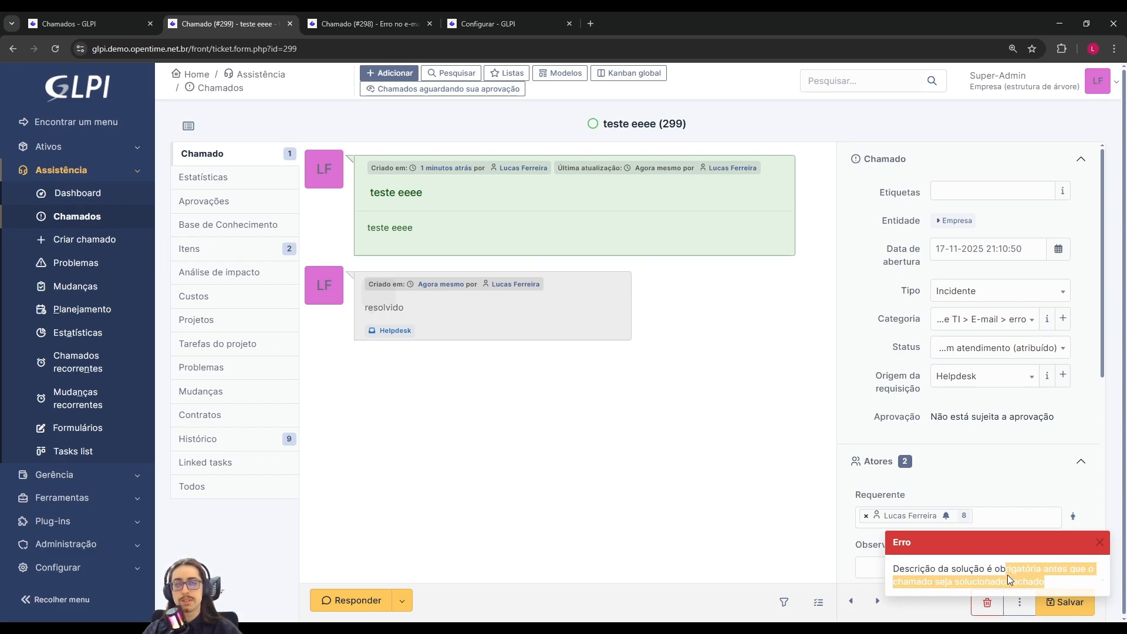
pyautogui.click(1008, 577)
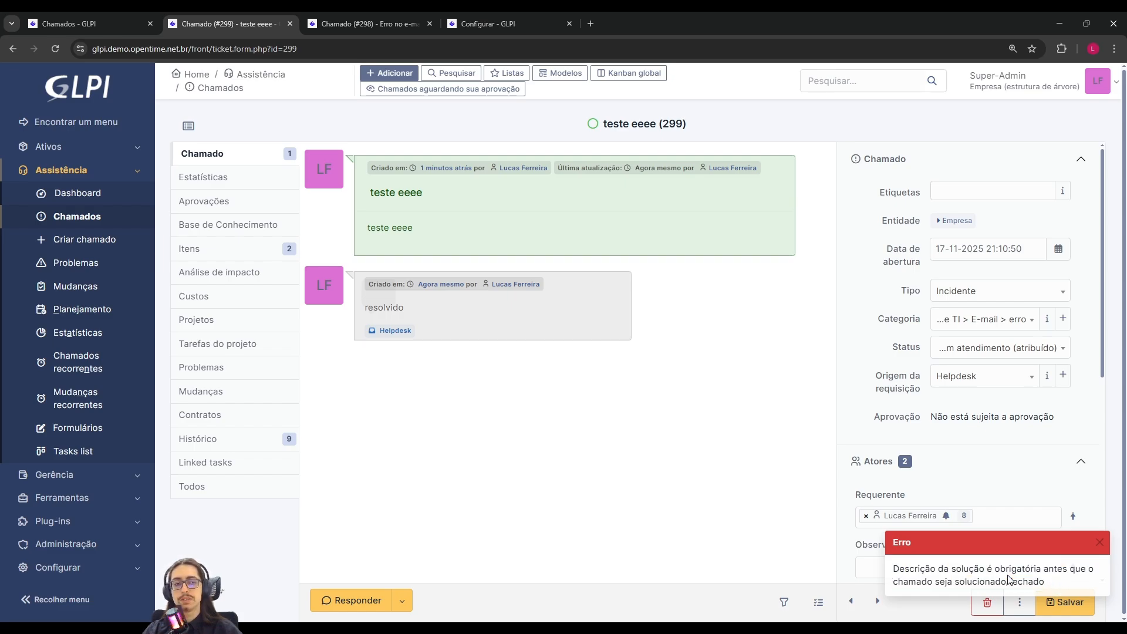
pyautogui.click(1099, 542)
# Try once more to change the ticket's status to Solucionado and save it
pyautogui.click(969, 348)
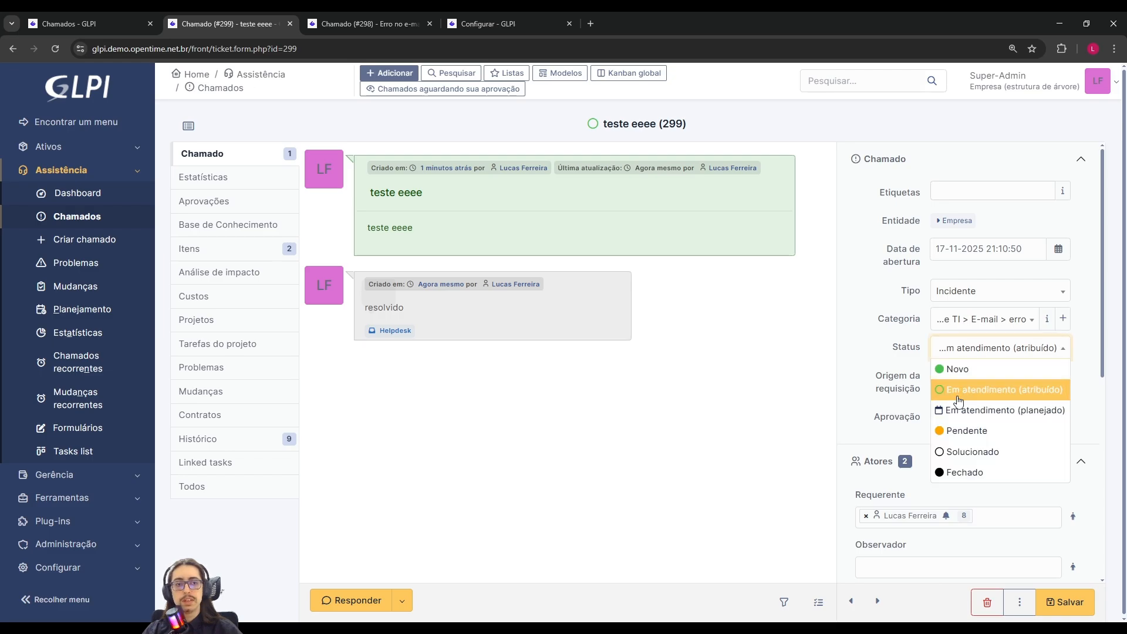
pyautogui.click(973, 450)
pyautogui.click(1063, 595)
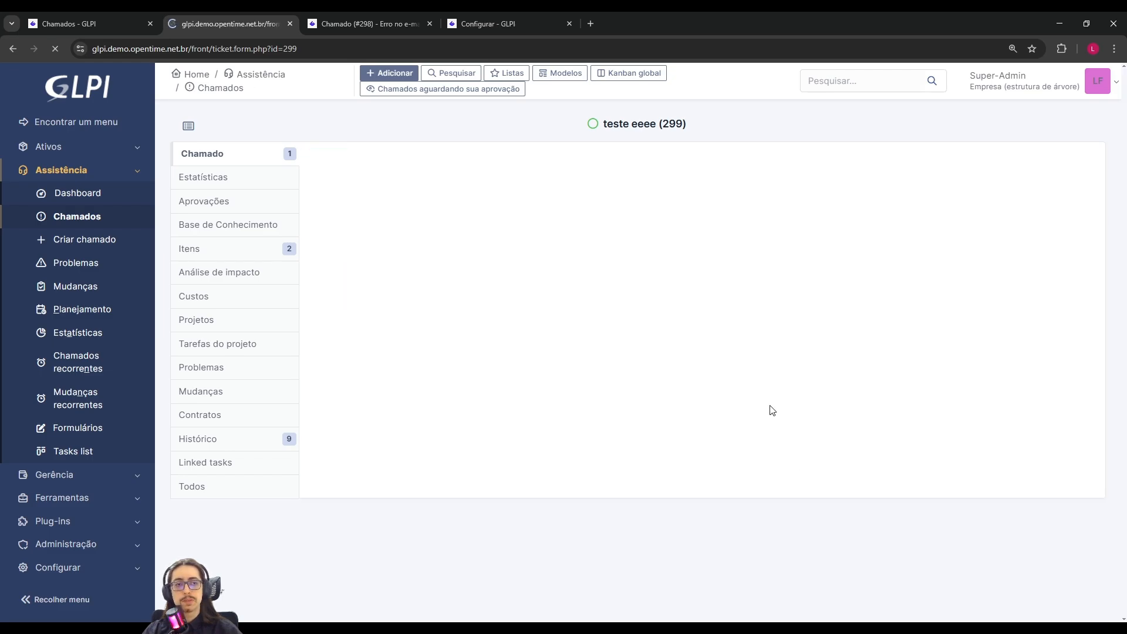
# Switch the account's active profile to Atendimento
pyautogui.click(994, 74)
pyautogui.click(993, 127)
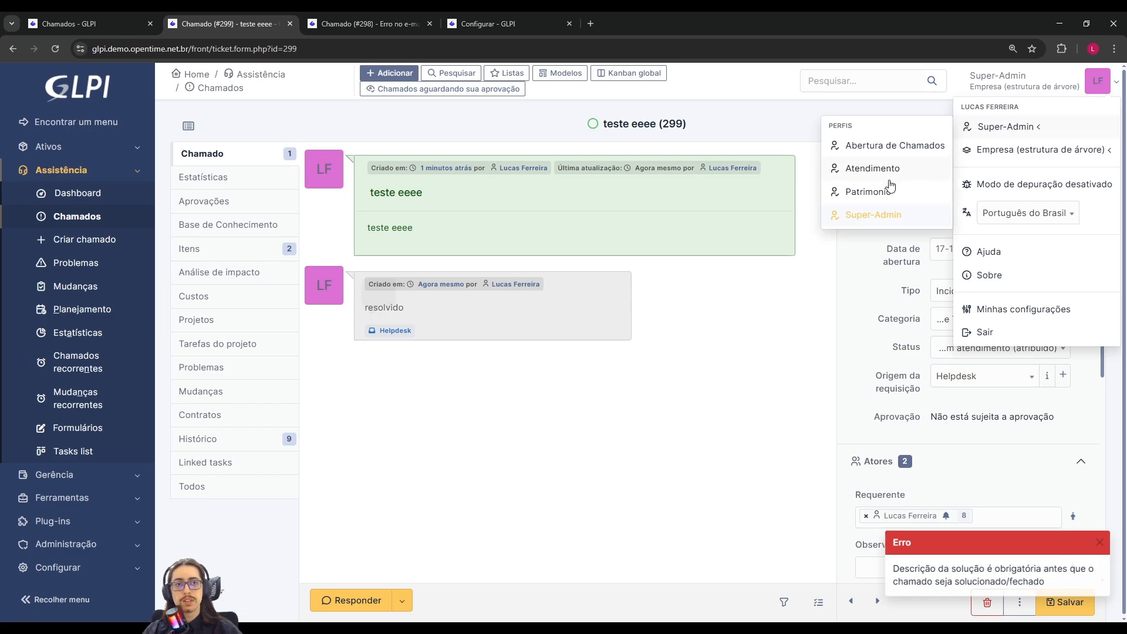
pyautogui.click(878, 170)
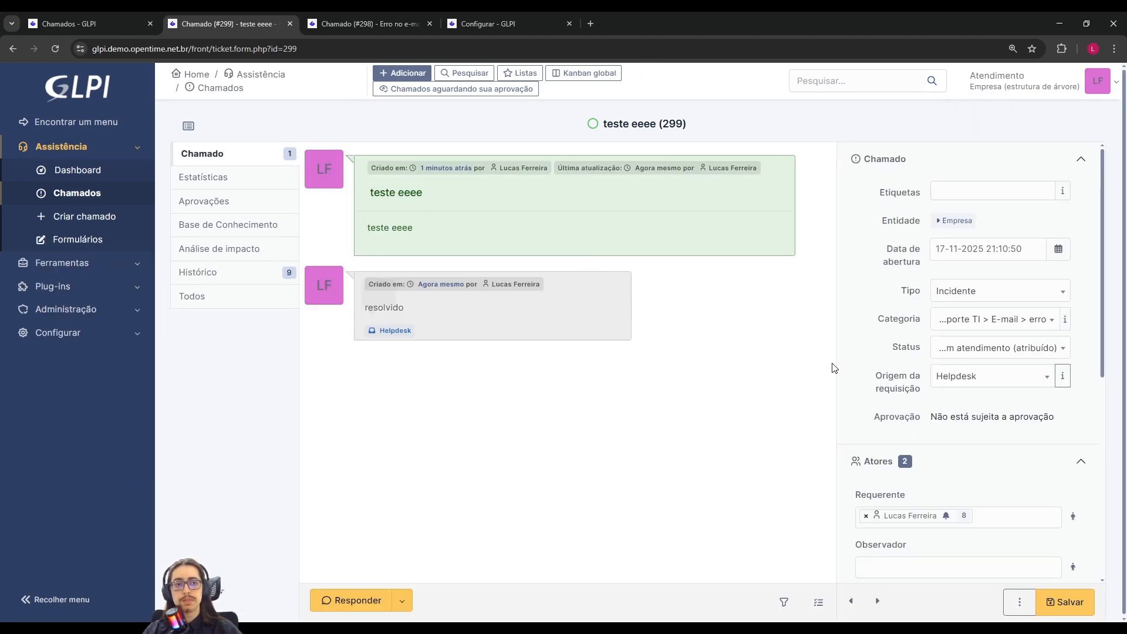
# Under the Atendimento profile, try to save the ticket "teste eeee" with the status Solucionado, and dismiss the error
pyautogui.click(942, 349)
pyautogui.click(971, 451)
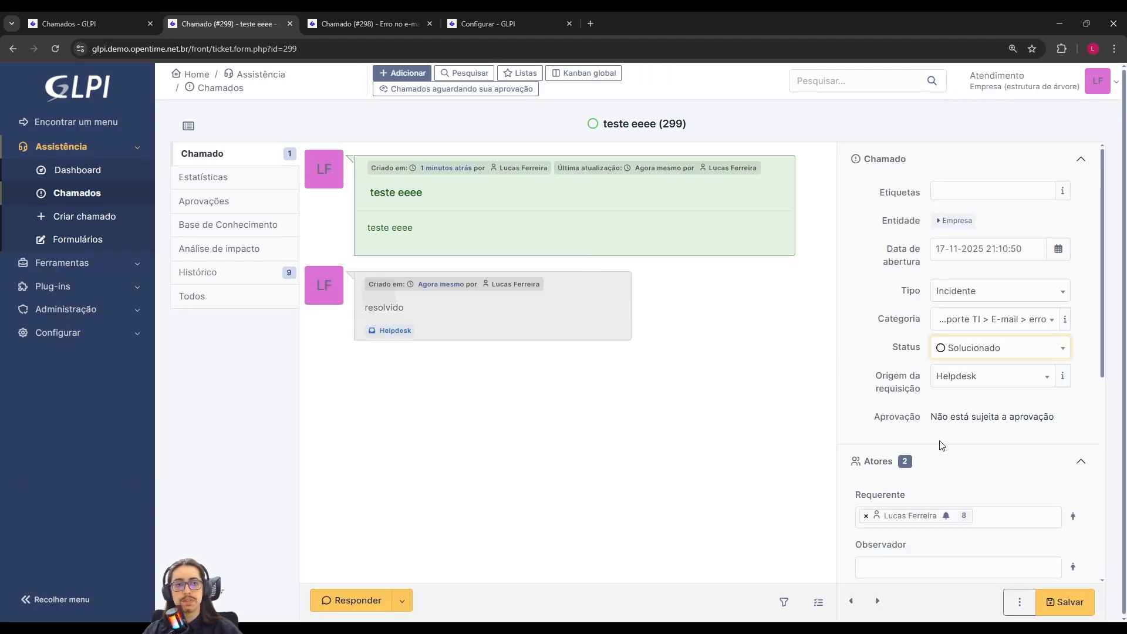
pyautogui.click(1062, 601)
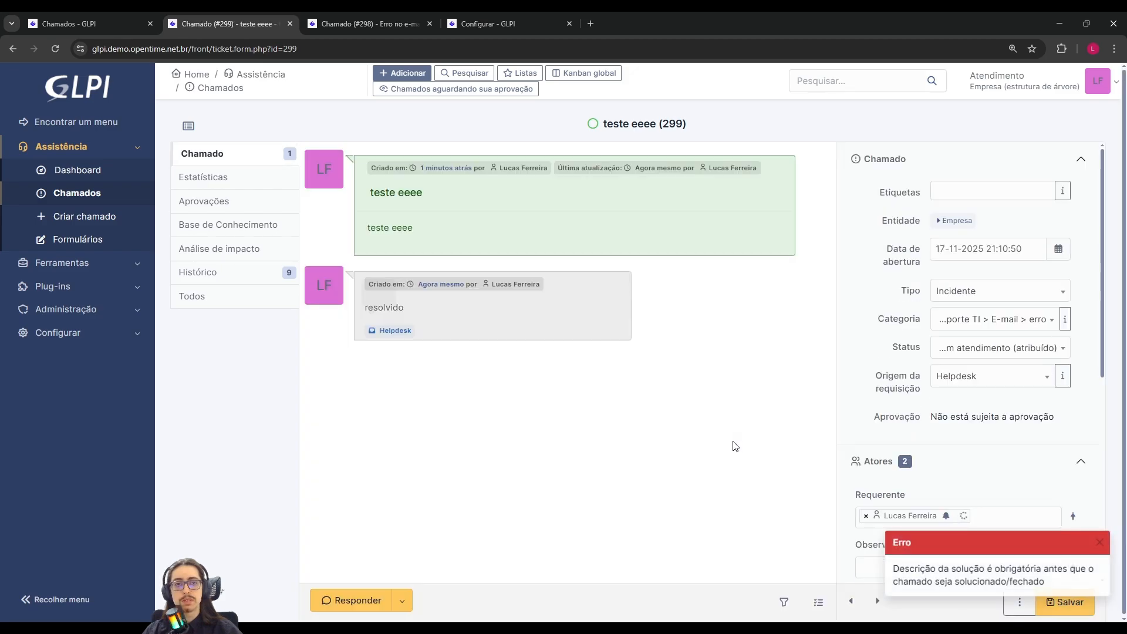
pyautogui.click(1100, 543)
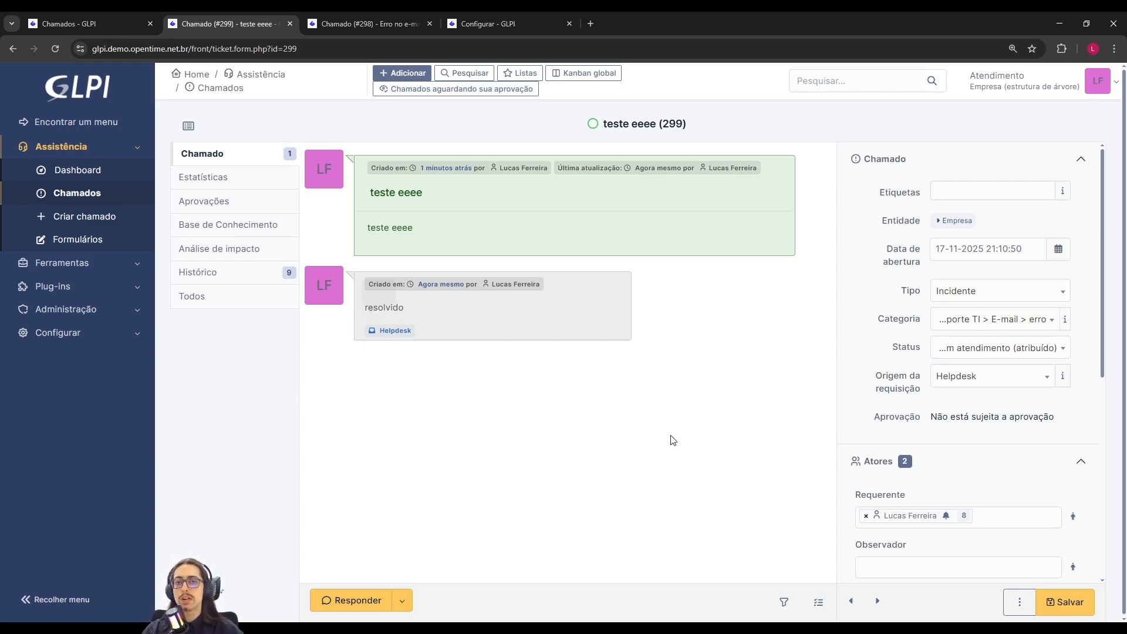
# Open a new solution form on the ticket, read its notice about the mandatory description, and close the form without adding anything
pyautogui.click(402, 600)
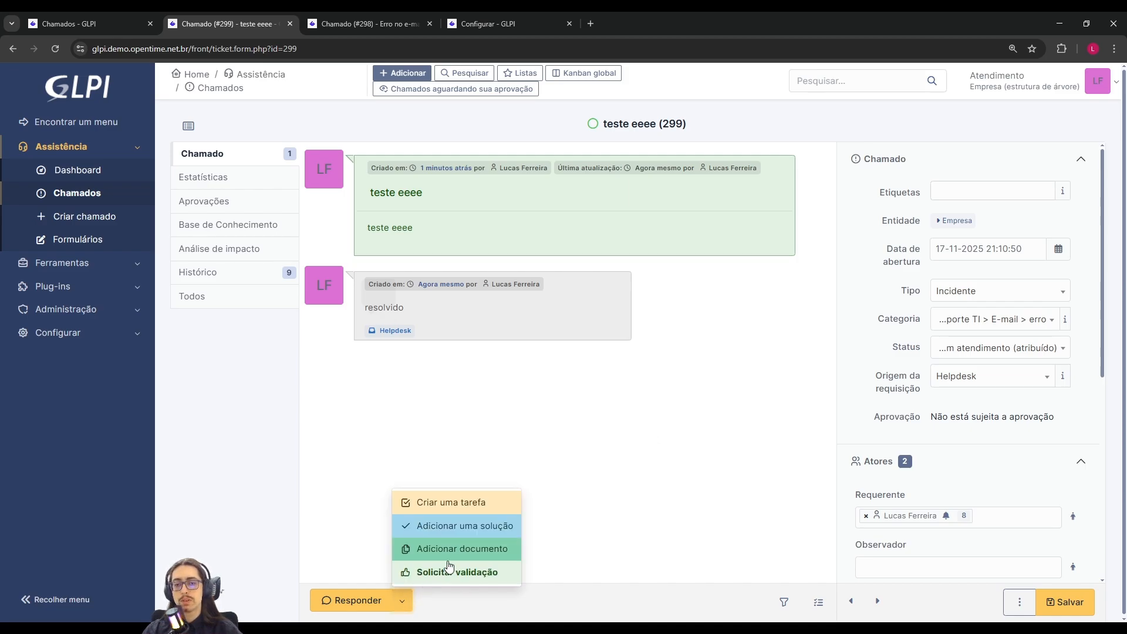
pyautogui.click(462, 531)
pyautogui.click(461, 396)
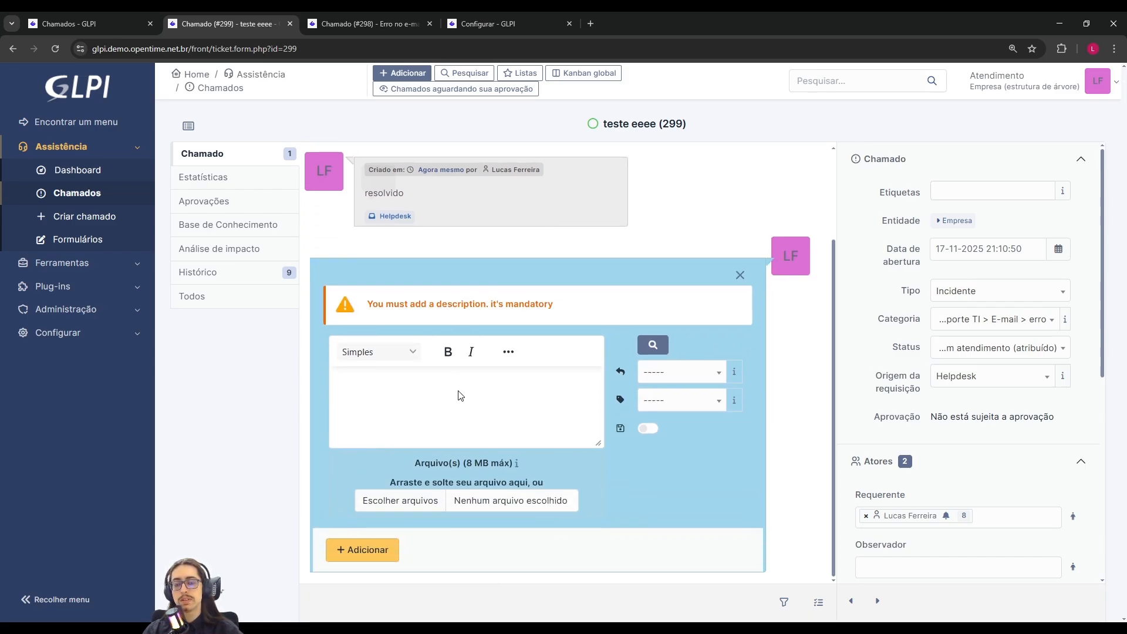
pyautogui.moveTo(366, 304); pyautogui.dragTo(578, 310)
pyautogui.click(576, 302)
pyautogui.moveTo(497, 304); pyautogui.dragTo(560, 302)
pyautogui.click(652, 295)
pyautogui.click(740, 276)
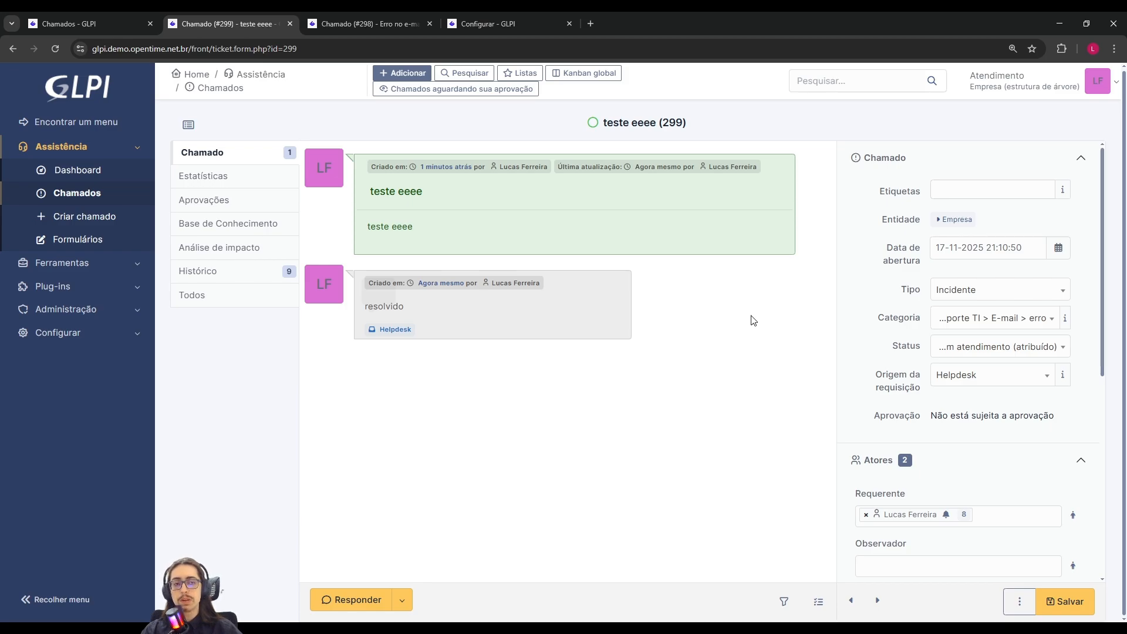
# Try again to save the ticket with the status Solucionado while it has no solution description
pyautogui.click(956, 347)
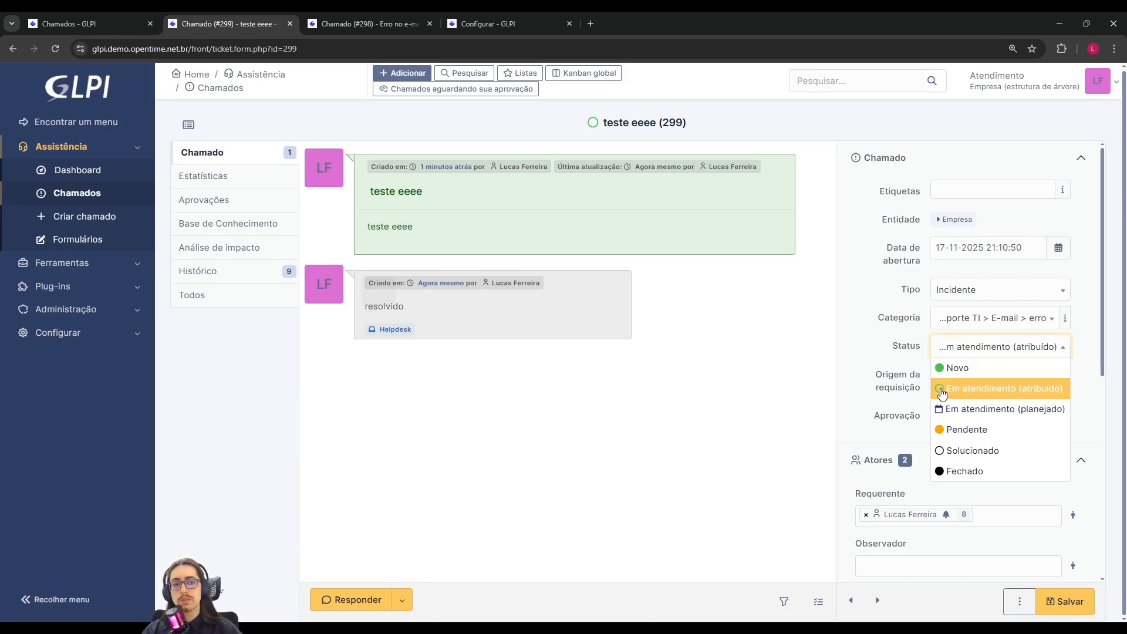
pyautogui.click(944, 447)
pyautogui.click(1068, 601)
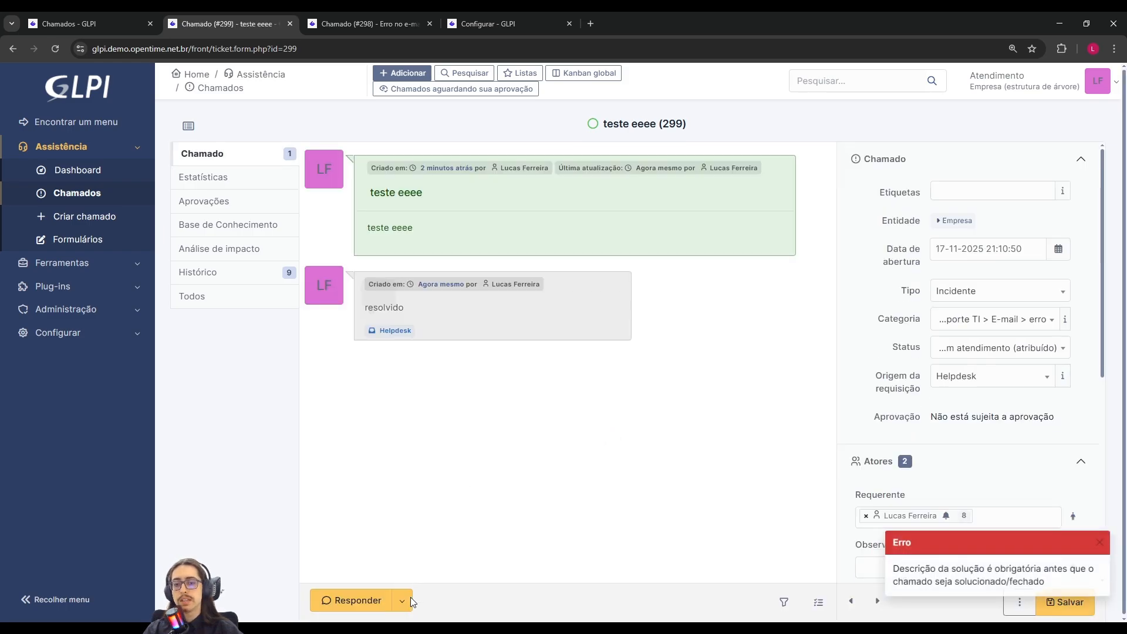
# Add a solution to the ticket "teste eeee" with the description "sdfsdsdfsdfsdfsdfsdfsdf"
pyautogui.click(402, 600)
pyautogui.click(453, 524)
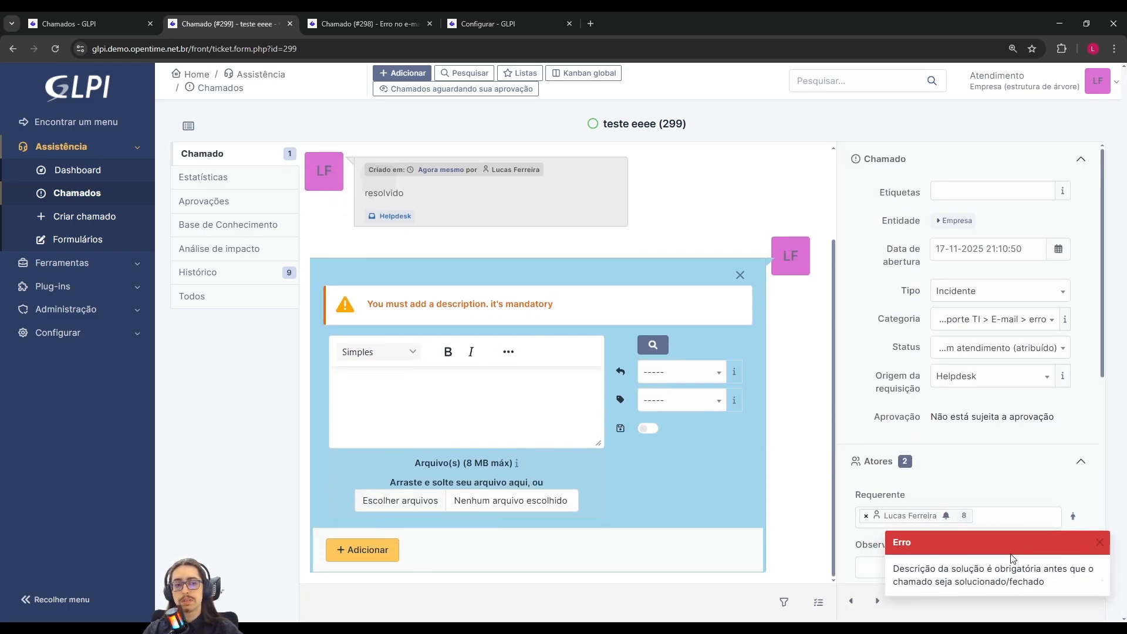
pyautogui.click(1099, 542)
pyautogui.click(419, 404)
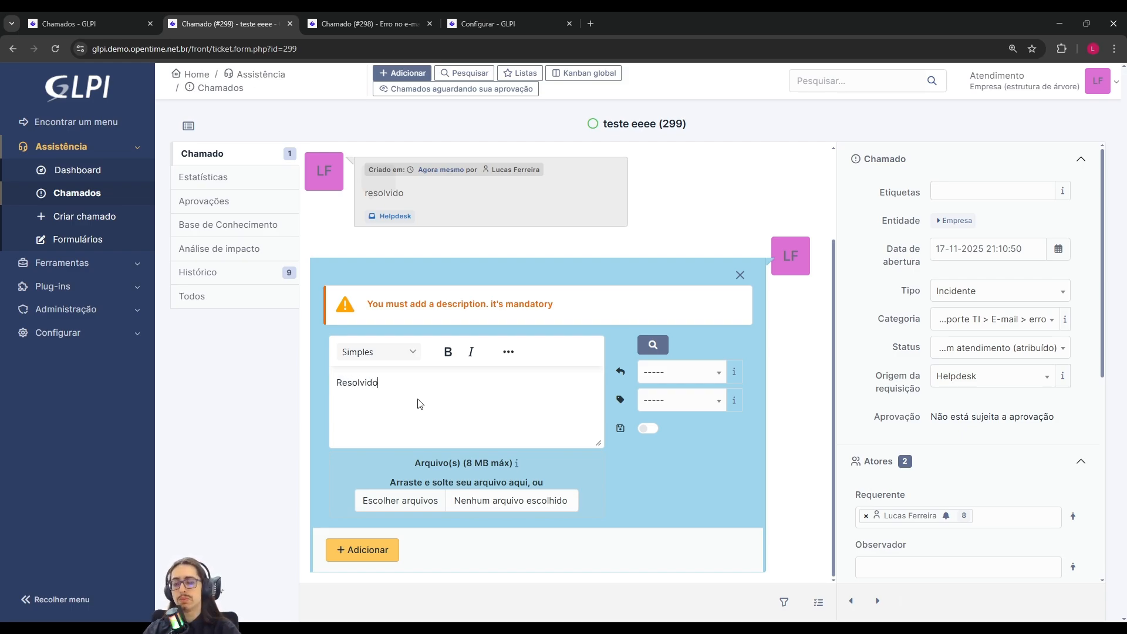
pyautogui.hotkey('ctrl', 'BackSpace')
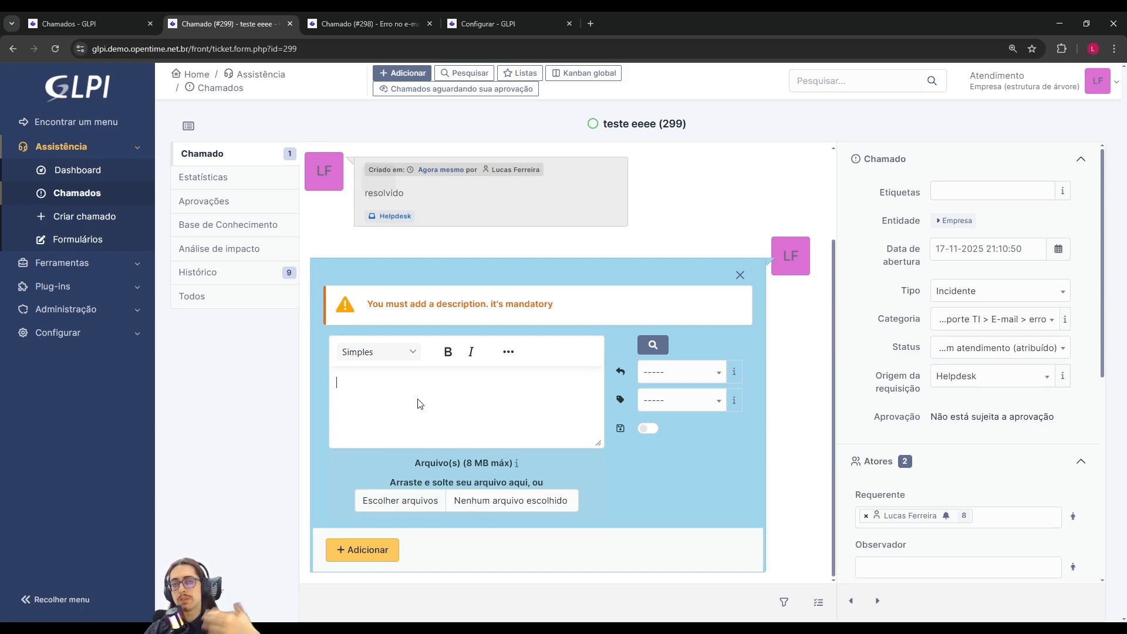
pyautogui.write('sdfsdsdfsdfsdfsdfsdfsdf')
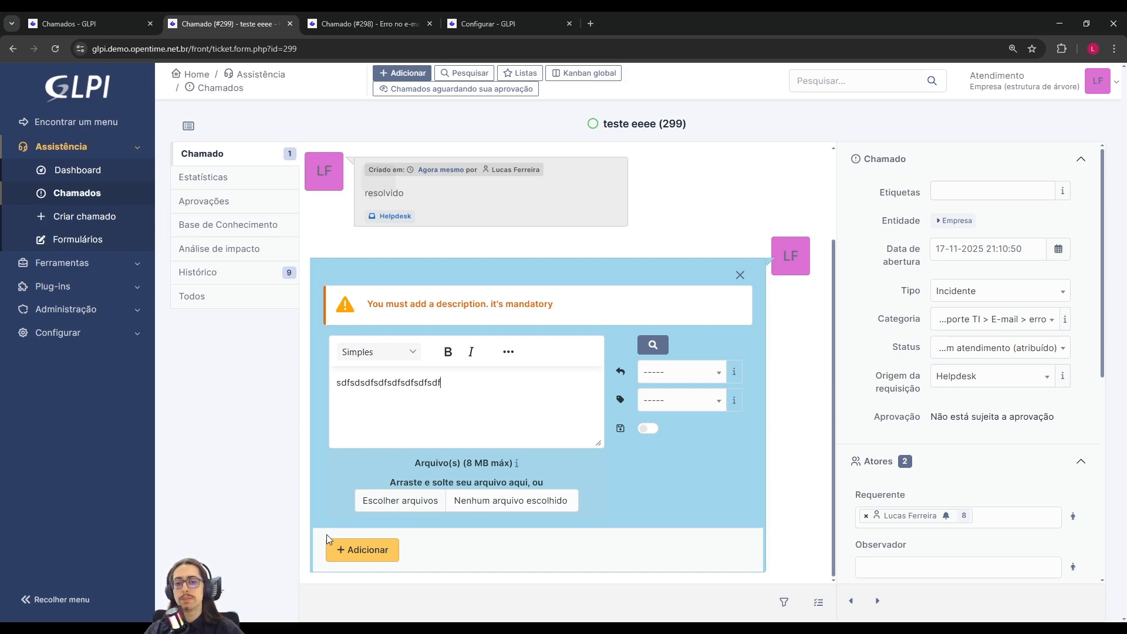
pyautogui.click(331, 546)
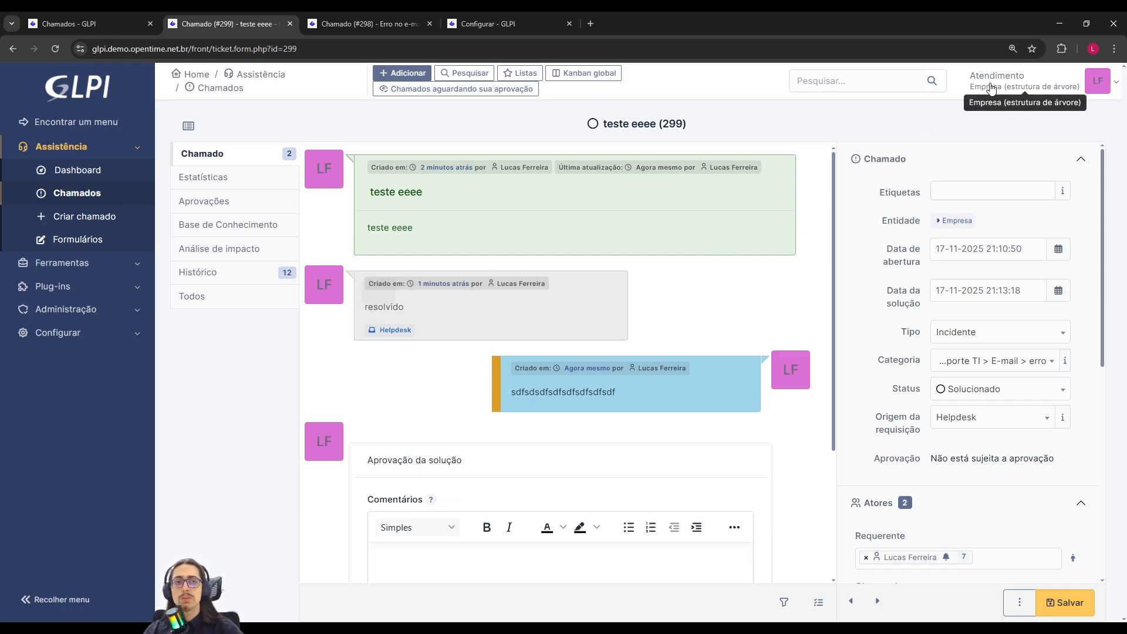
# Switch the account's active profile to Super-Admin
pyautogui.click(976, 97)
pyautogui.click(983, 130)
pyautogui.click(883, 216)
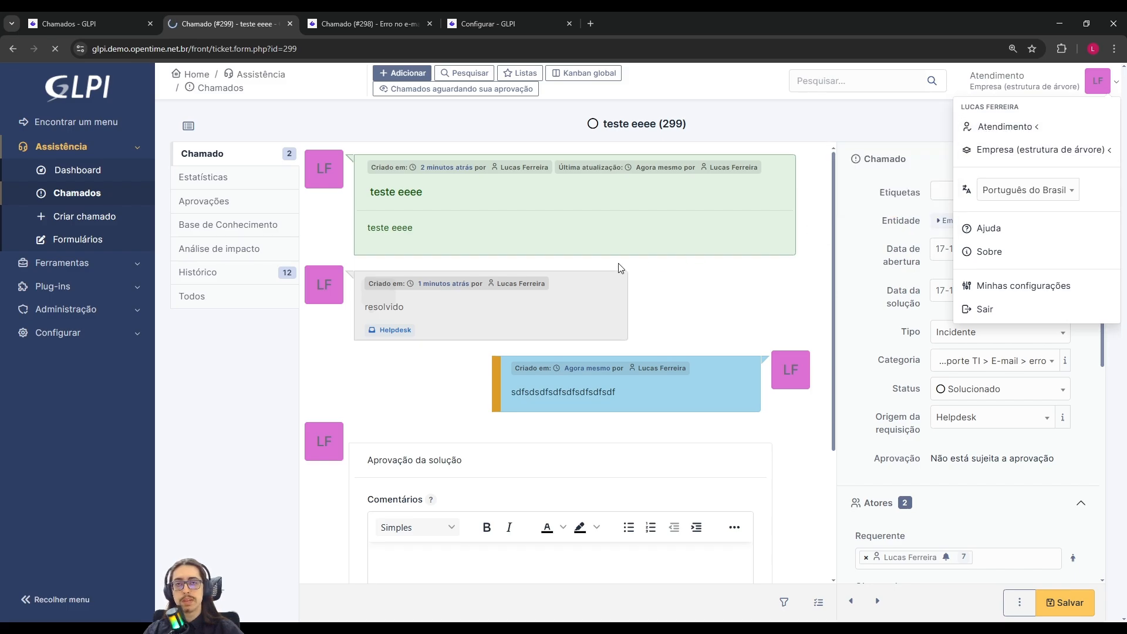
# Set the ticket's status to Em atendimento (atribuído), save it, and examine the text of the added solution
pyautogui.click(952, 360)
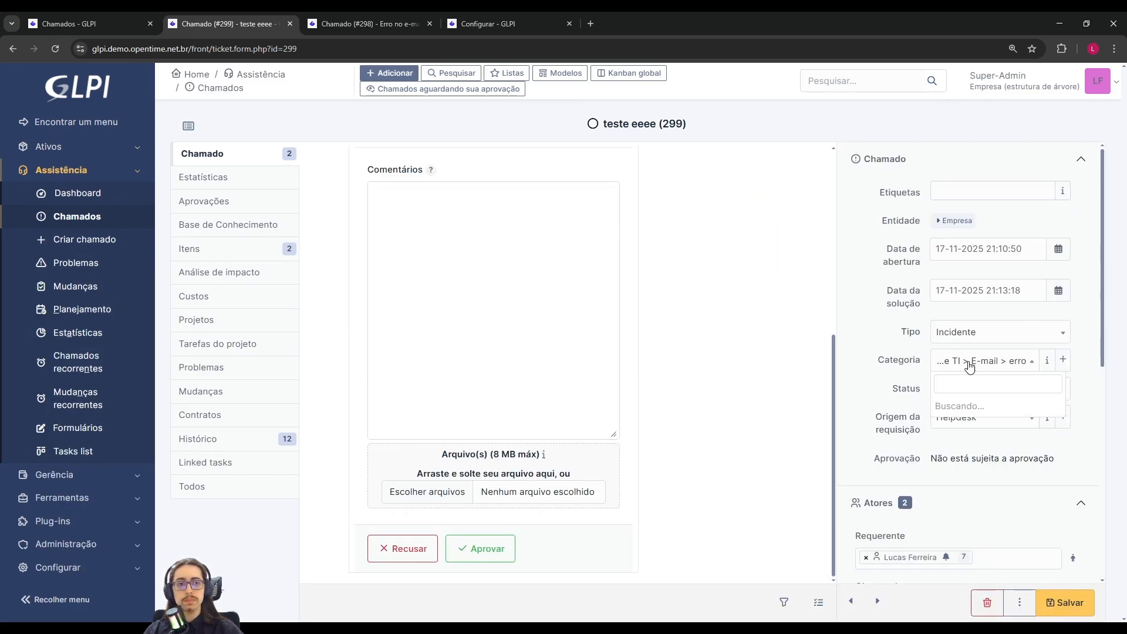
pyautogui.click(952, 360)
pyautogui.click(1006, 389)
pyautogui.click(998, 429)
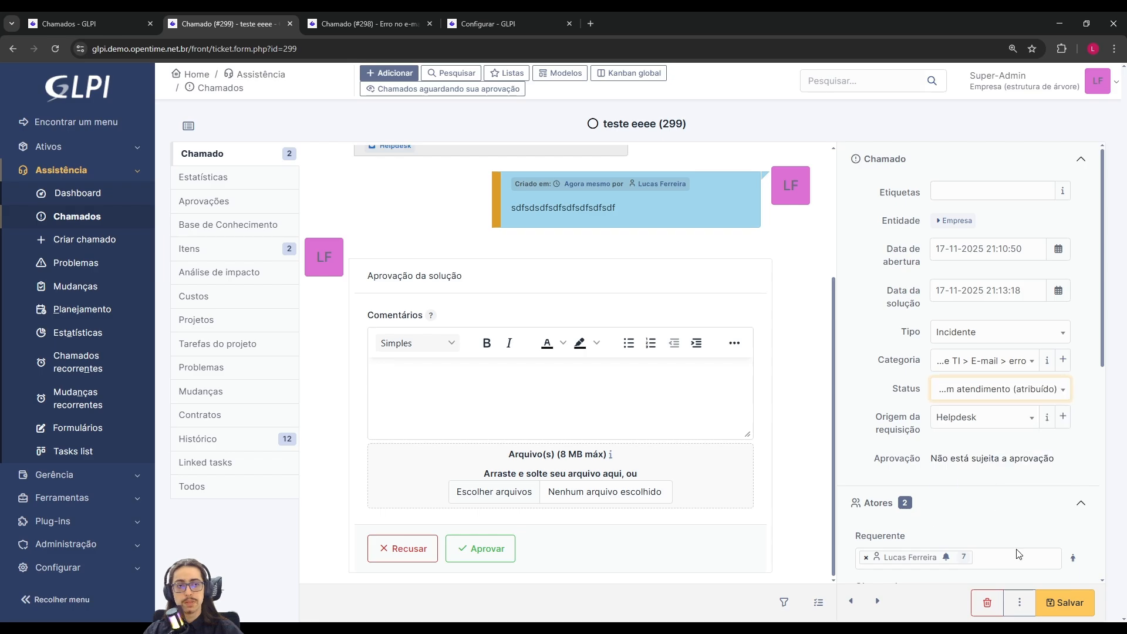
pyautogui.click(1069, 602)
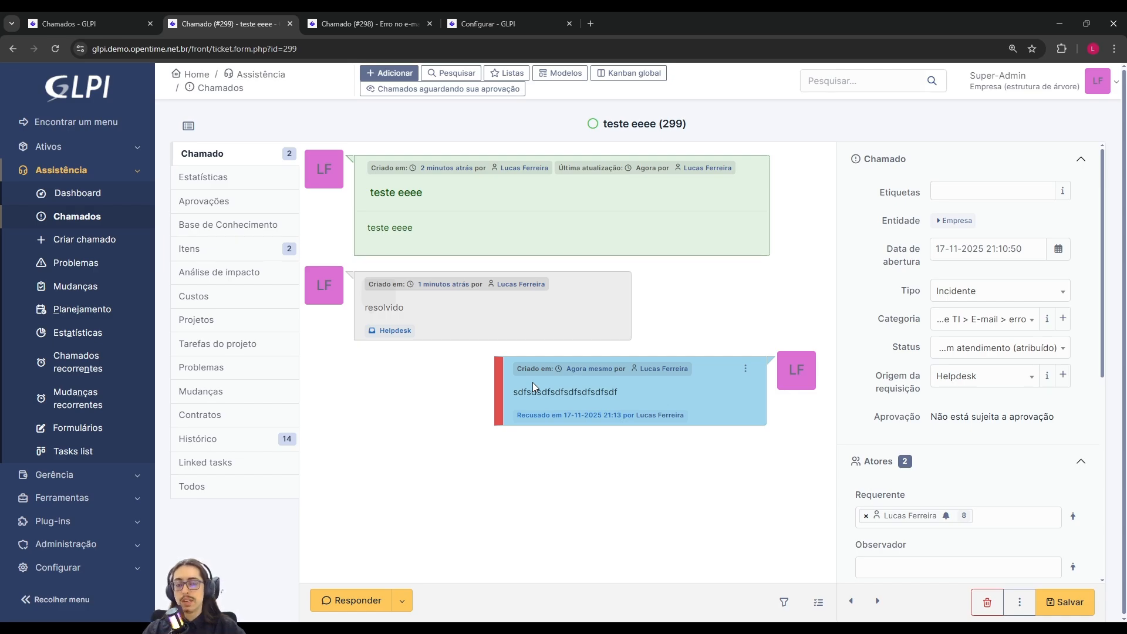
pyautogui.moveTo(503, 393); pyautogui.dragTo(680, 390)
pyautogui.click(681, 389)
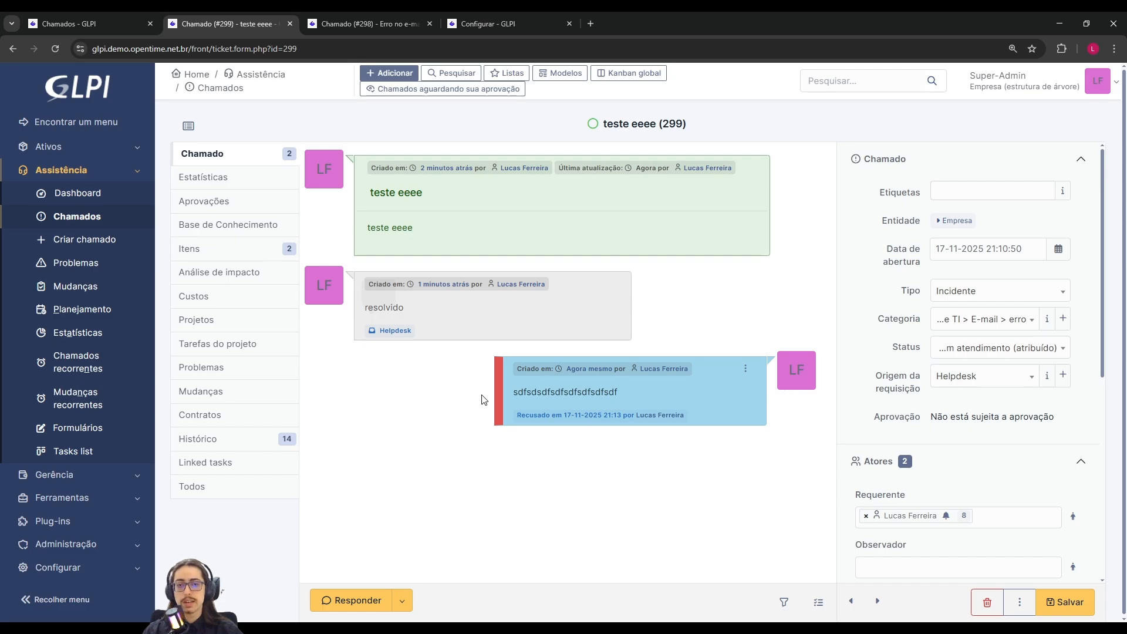
# Open the Empresa entity's Assistência settings in a new browser tab and look at the automatic closing delay for solved tickets
pyautogui.click(117, 174)
pyautogui.click(115, 269)
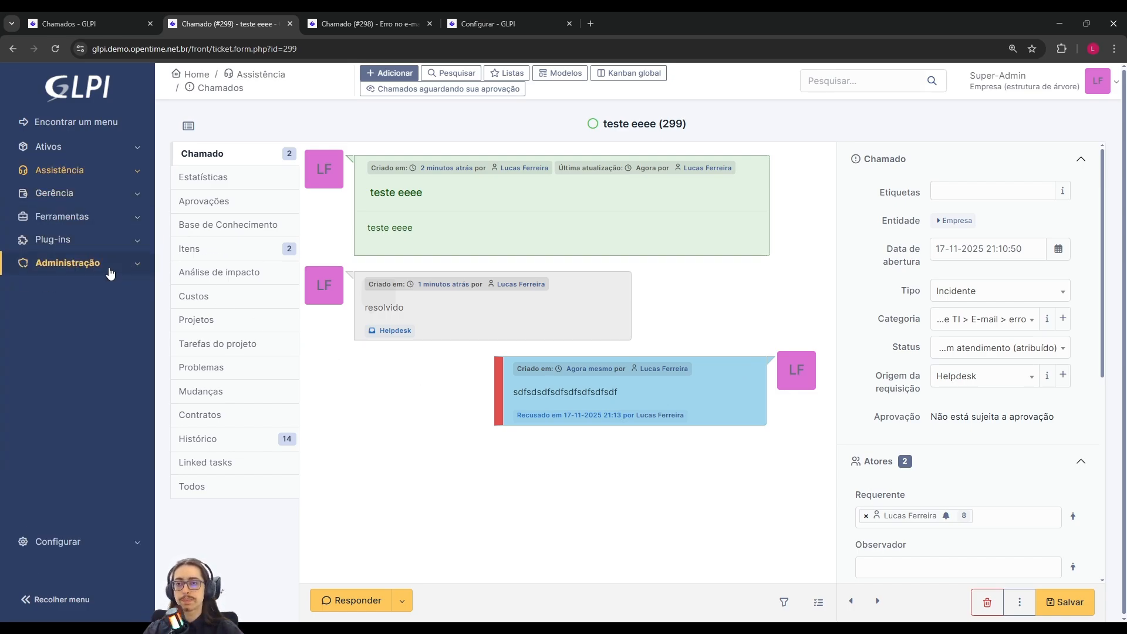
pyautogui.middleClick(80, 332)
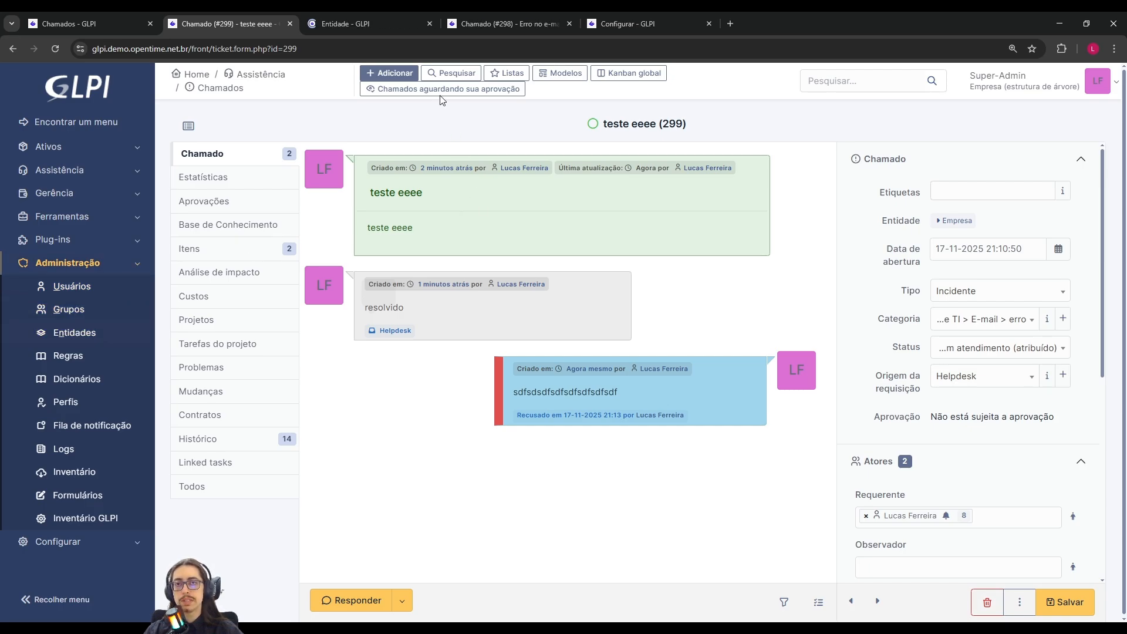
pyautogui.click(367, 22)
pyautogui.click(216, 280)
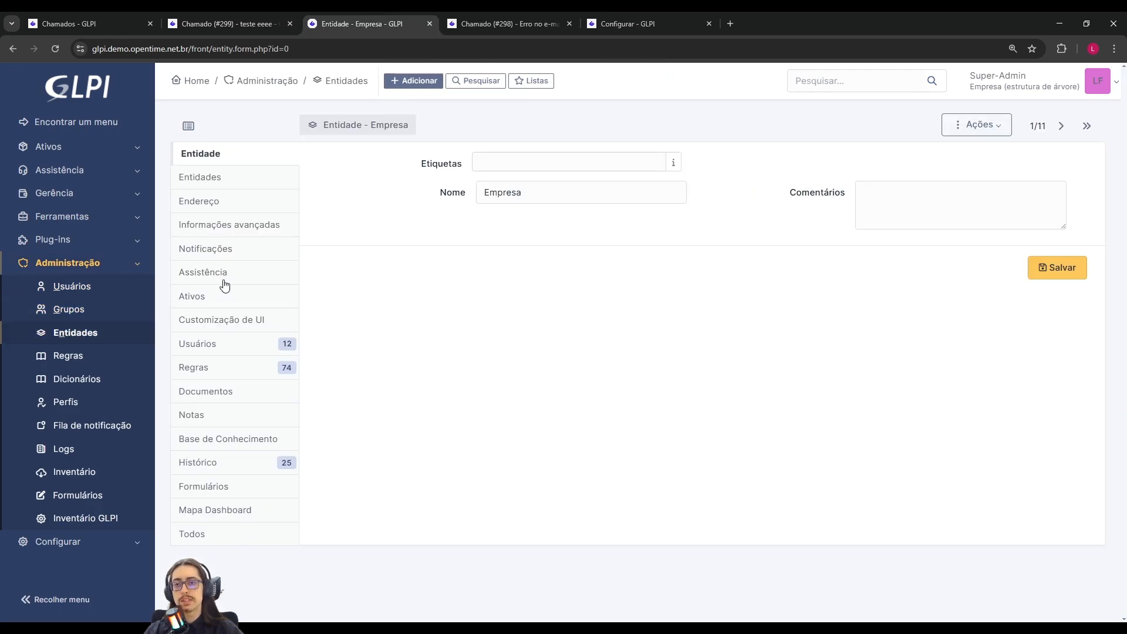
pyautogui.click(221, 275)
pyautogui.scroll(-3, 443, 323)
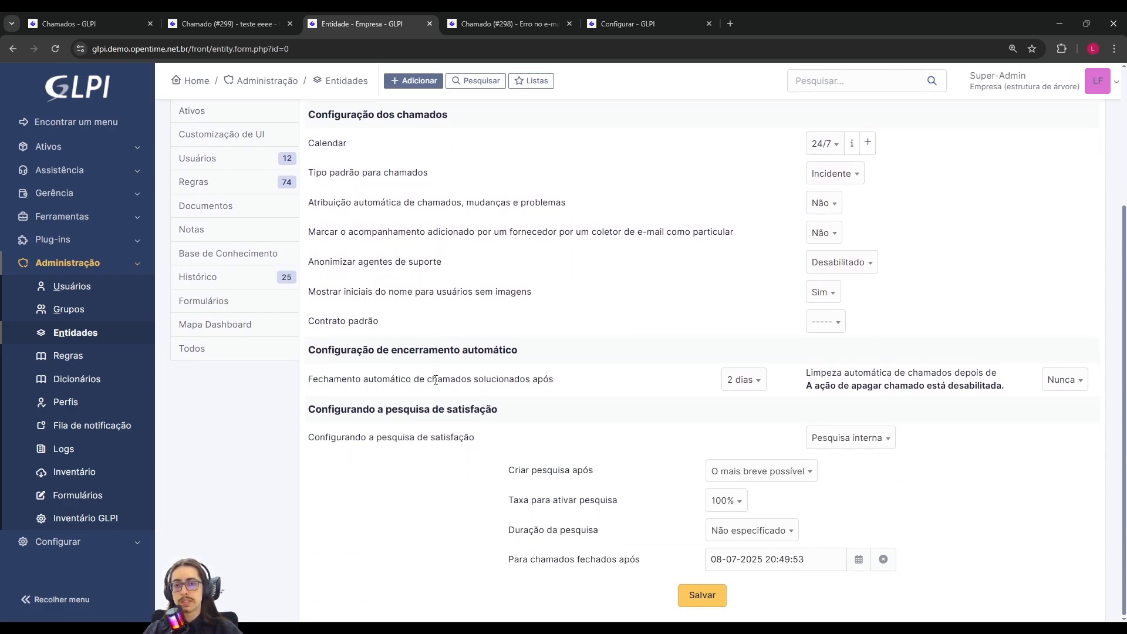
pyautogui.click(752, 380)
pyautogui.click(661, 380)
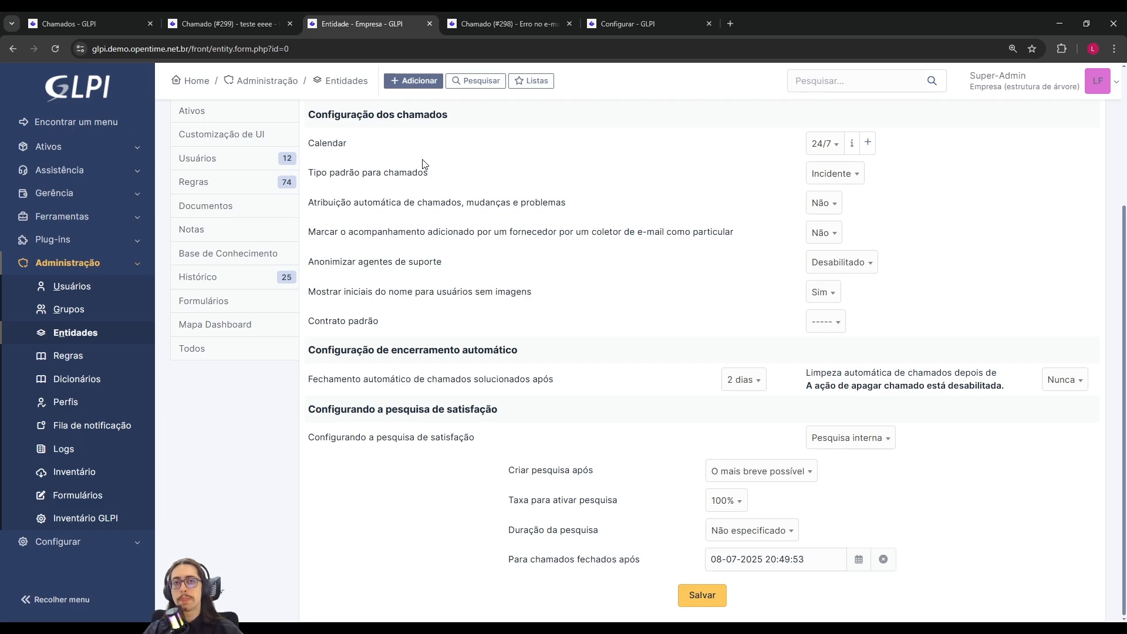
# Look over the tickets "Erro no e-mail | Pagina fora do ar" and "teste eeee", and return to the Empresa entity's settings
pyautogui.click(449, 24)
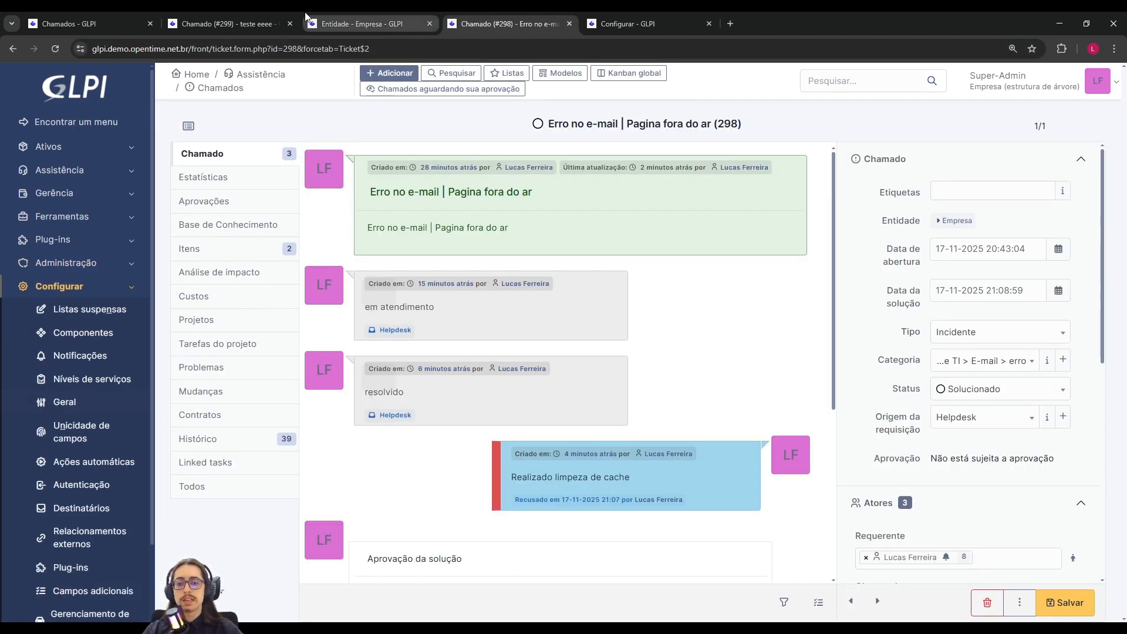
pyautogui.click(272, 21)
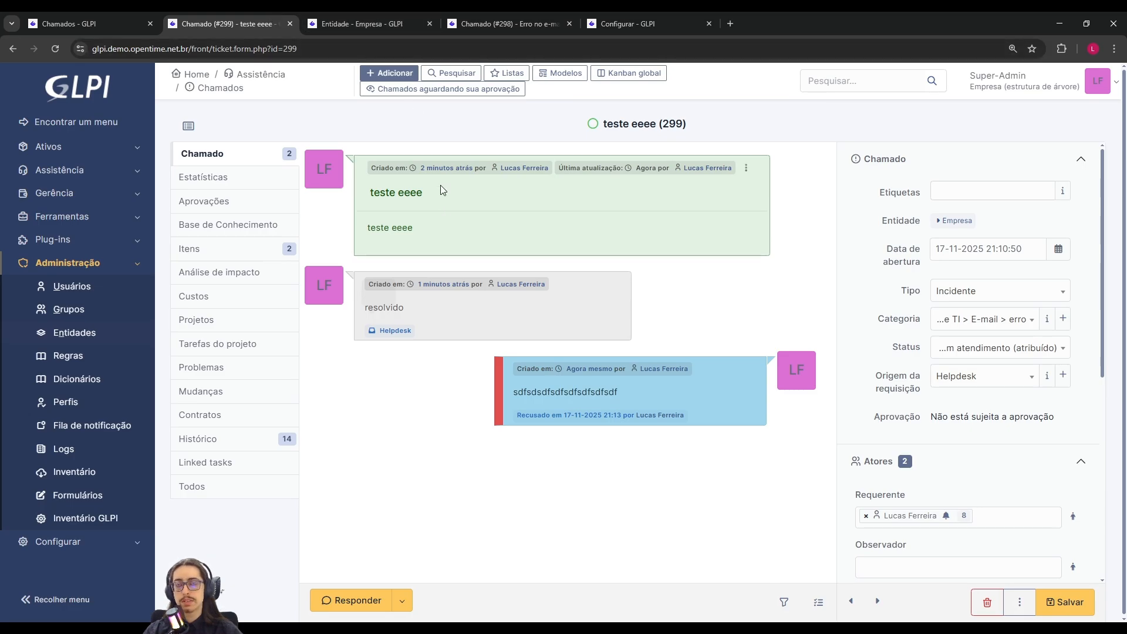
pyautogui.click(411, 11)
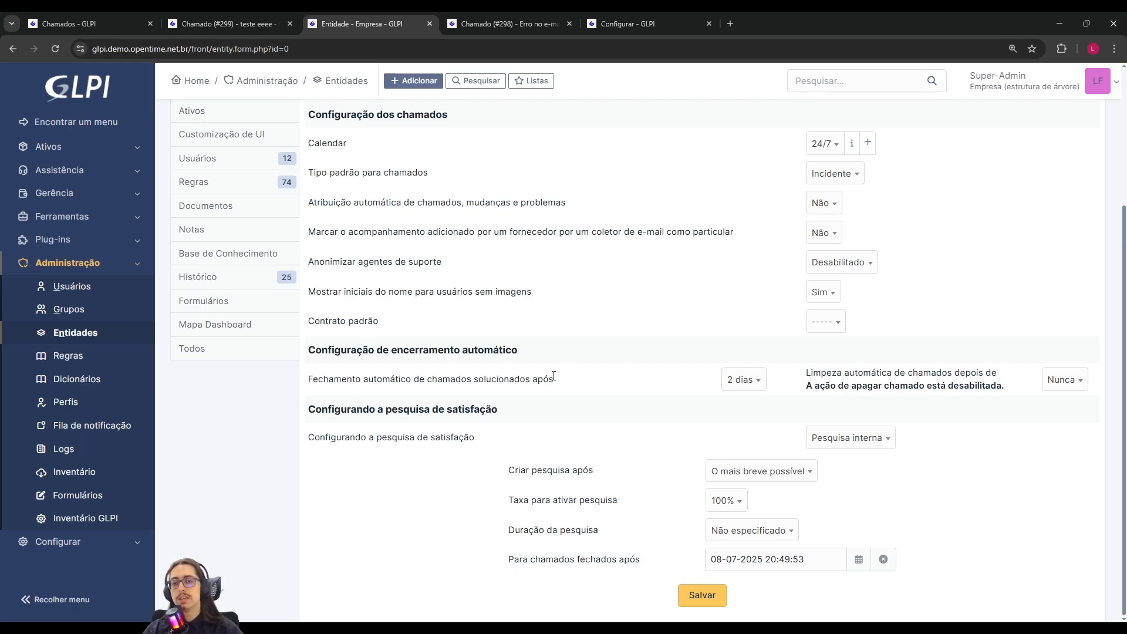
# Examine the delay options for automatically closing solved tickets in the Empresa entity, picking 2 dias
pyautogui.click(743, 379)
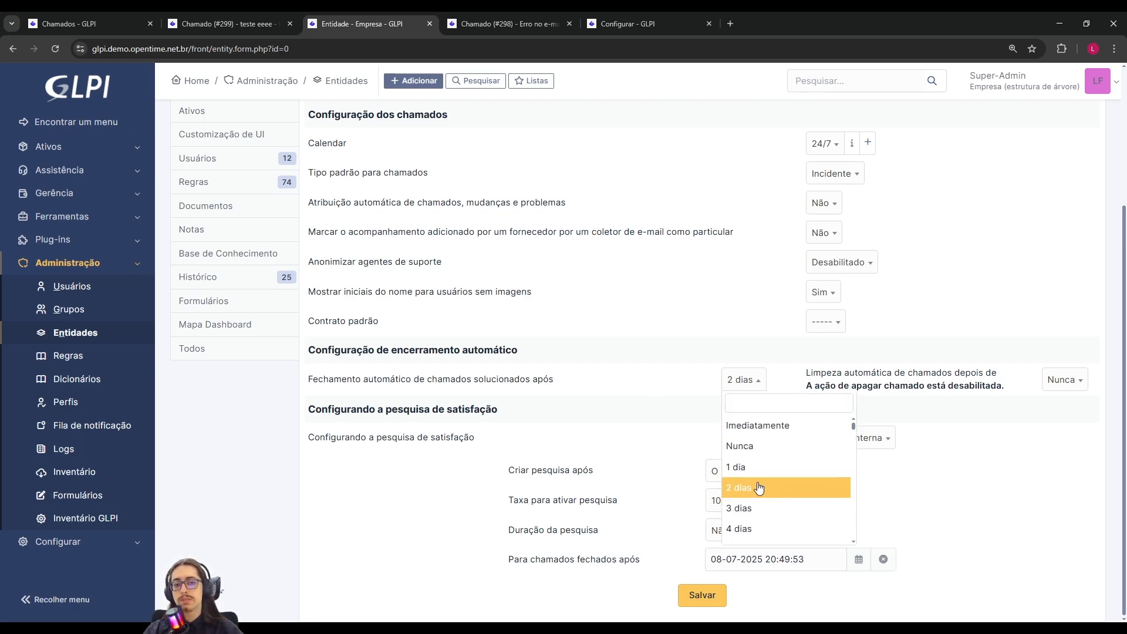
pyautogui.click(683, 421)
pyautogui.click(745, 382)
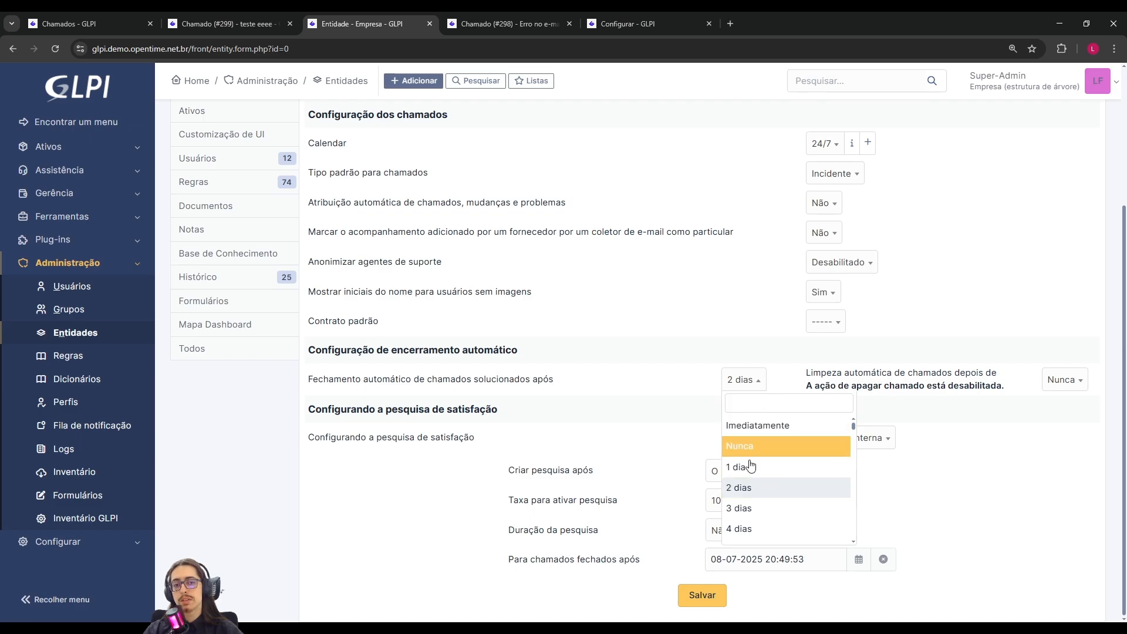
pyautogui.click(740, 490)
pyautogui.moveTo(452, 379); pyautogui.dragTo(562, 373)
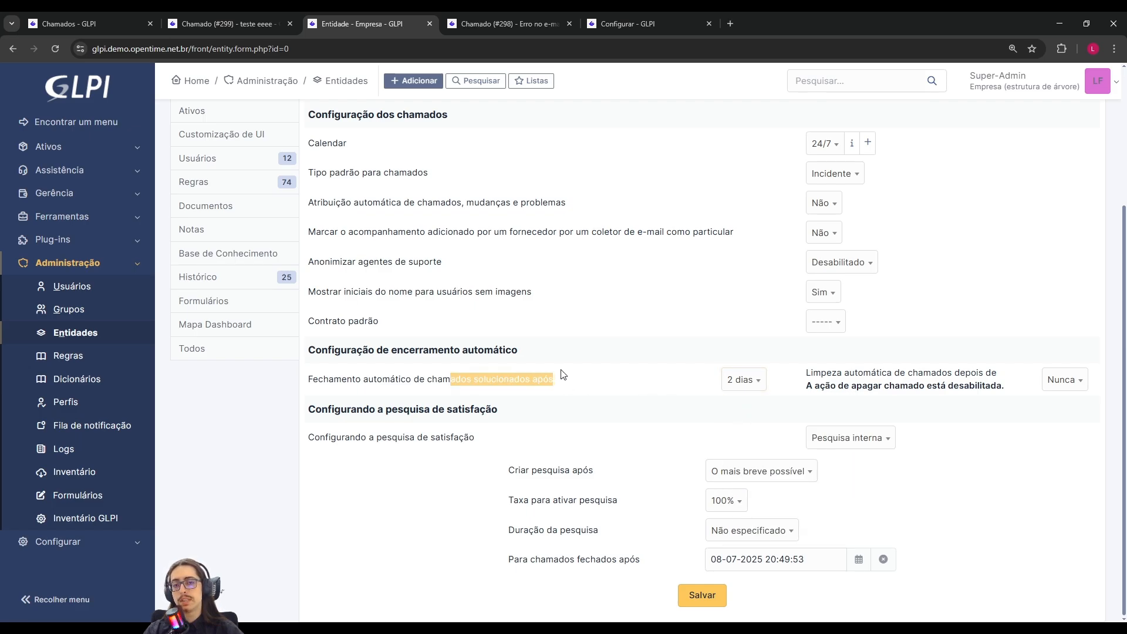
pyautogui.click(561, 376)
pyautogui.tripleClick(543, 378)
pyautogui.click(544, 376)
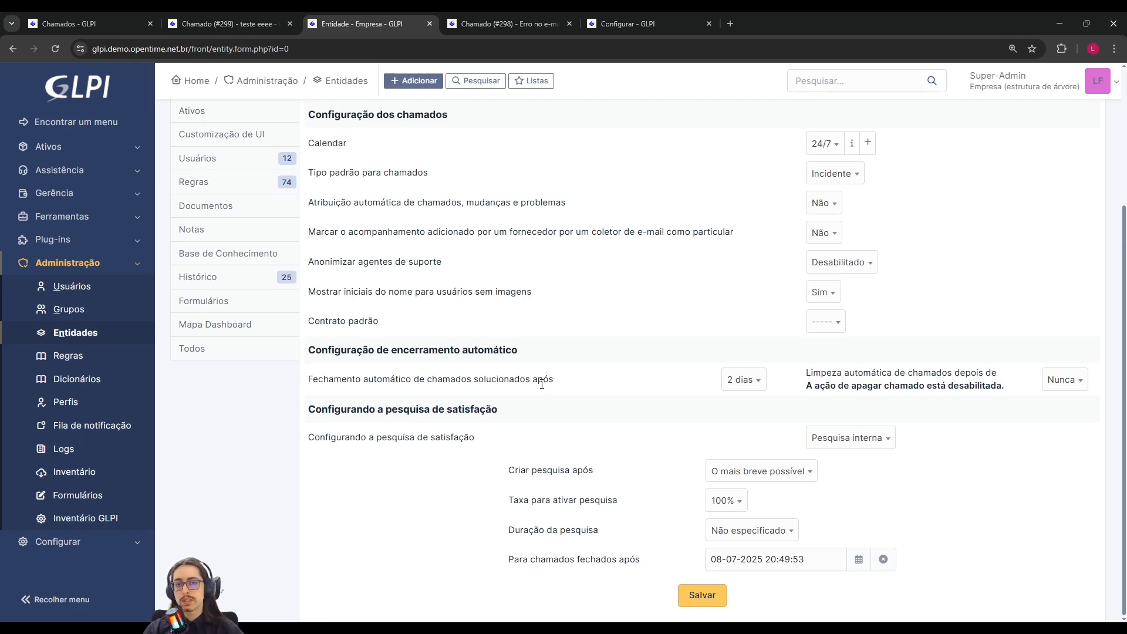
pyautogui.scroll(2, 541, 378)
pyautogui.scroll(-2, 541, 378)
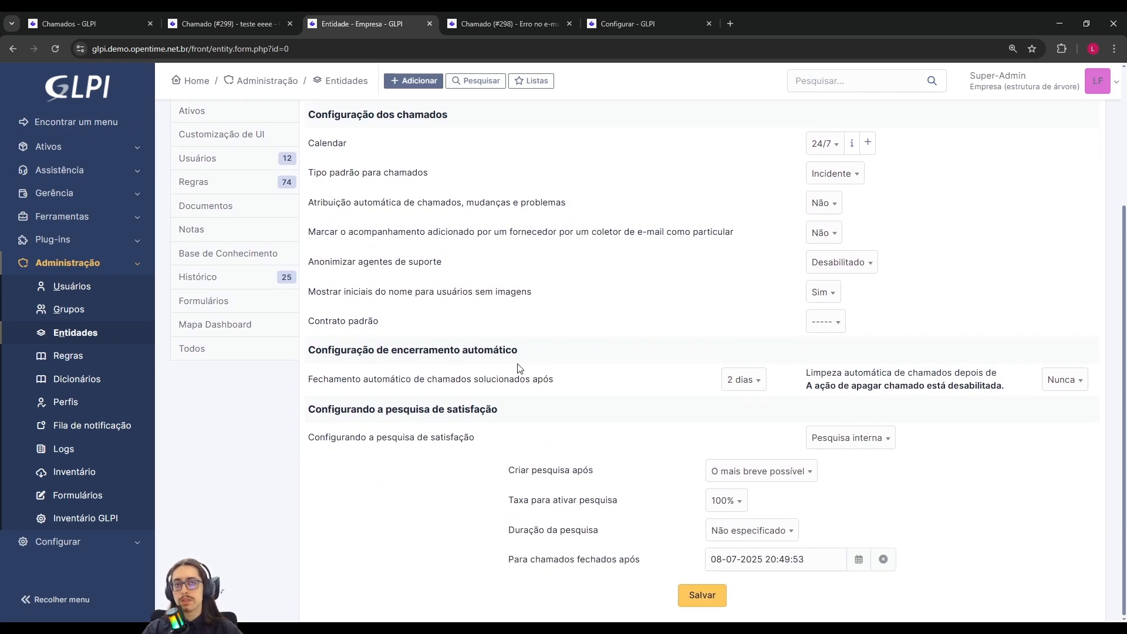
# Examine the text of the refused solution in the ticket "teste eeee"
pyautogui.click(246, 23)
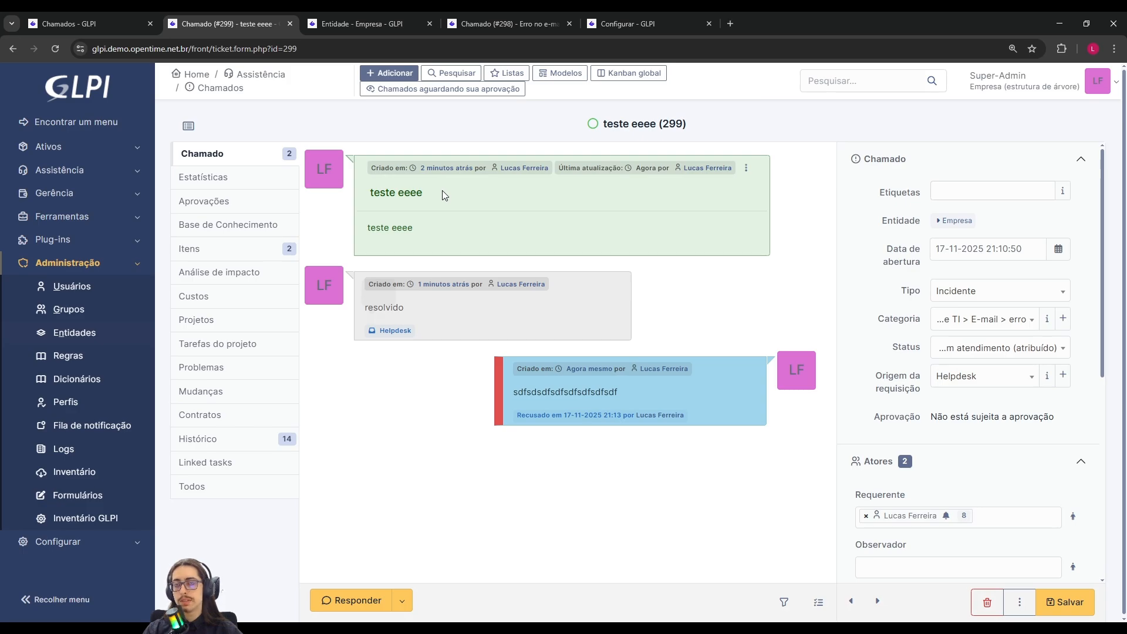
pyautogui.moveTo(557, 392); pyautogui.dragTo(646, 392)
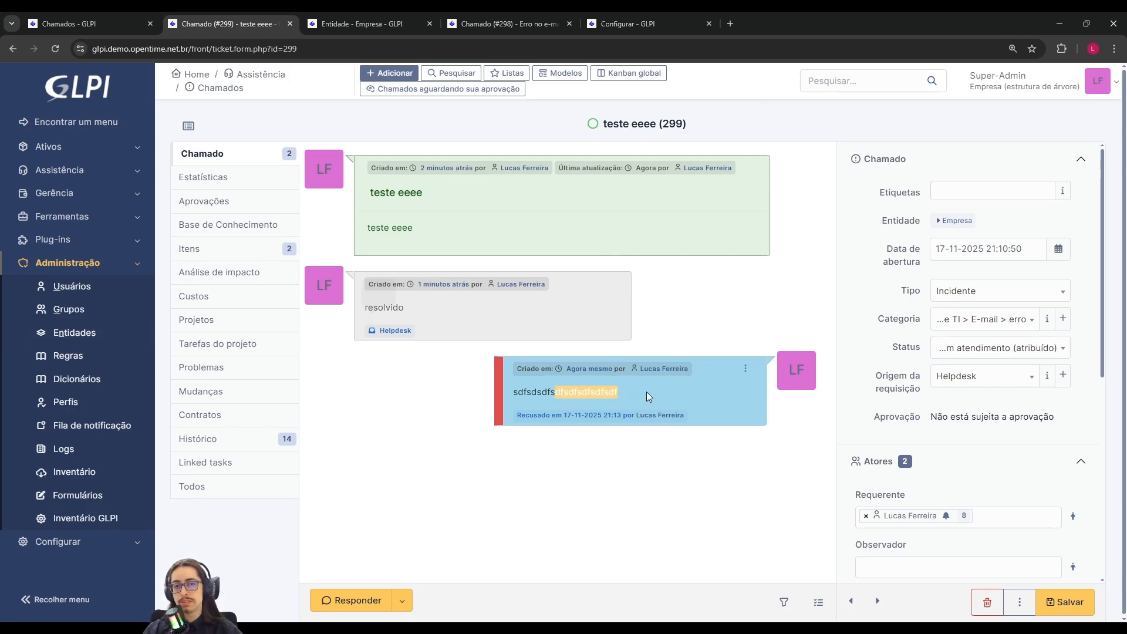
pyautogui.click(647, 392)
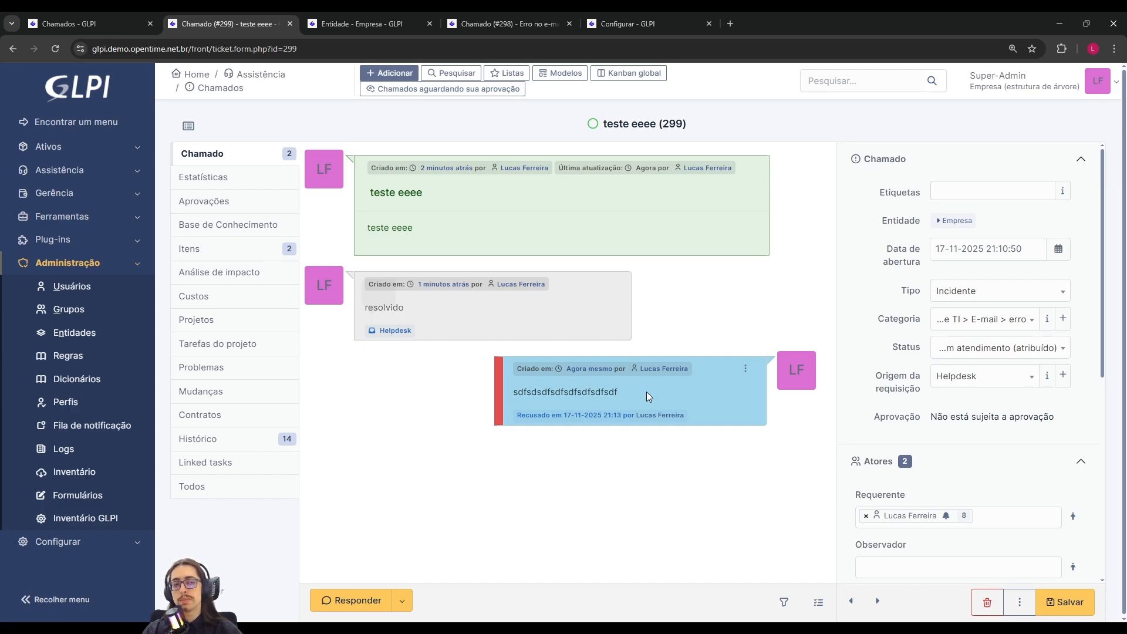
# Set the Empresa entity's automatic closing delay for solved tickets to Imediatamente
pyautogui.click(368, 19)
pyautogui.click(742, 379)
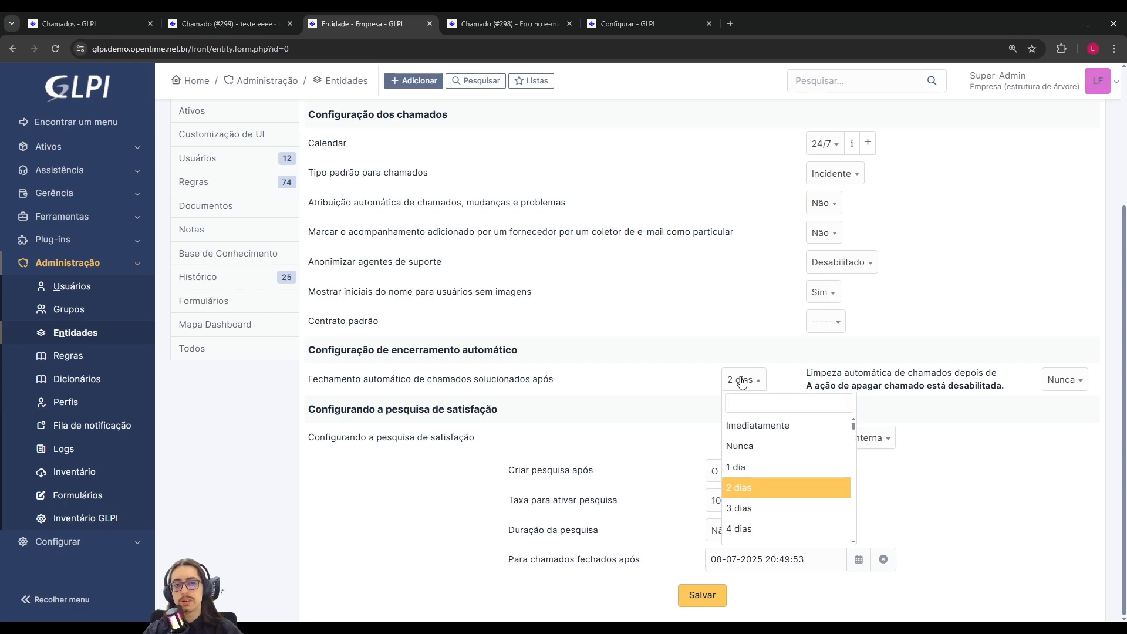
pyautogui.scroll(2, 754, 490)
pyautogui.click(753, 490)
pyautogui.scroll(-2, 681, 435)
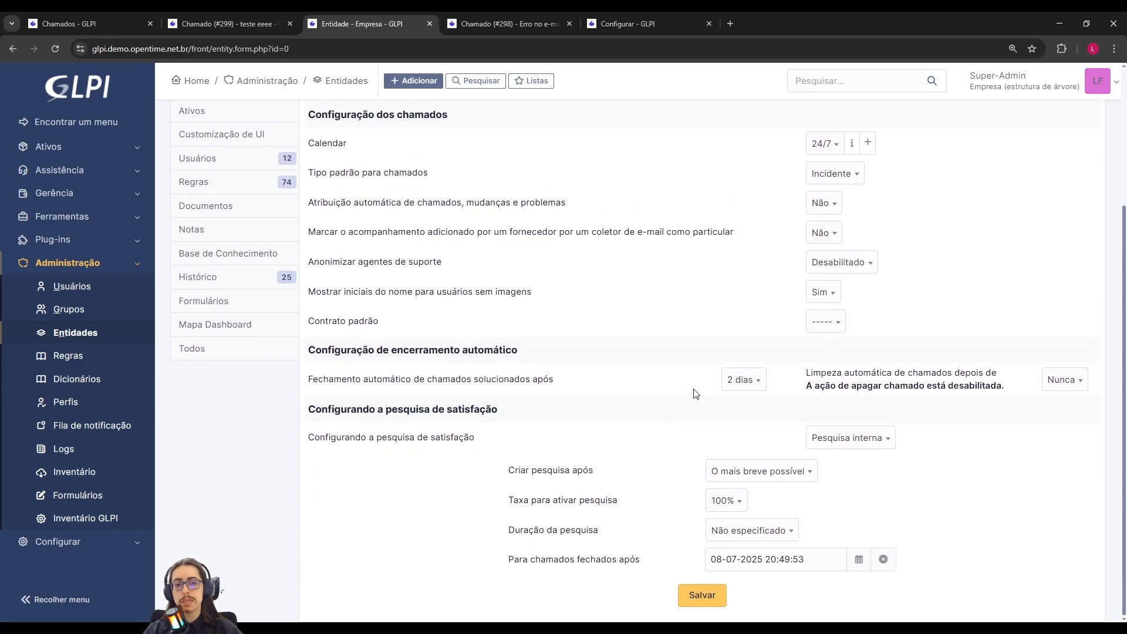
pyautogui.click(739, 379)
pyautogui.scroll(1, 757, 265)
pyautogui.click(741, 247)
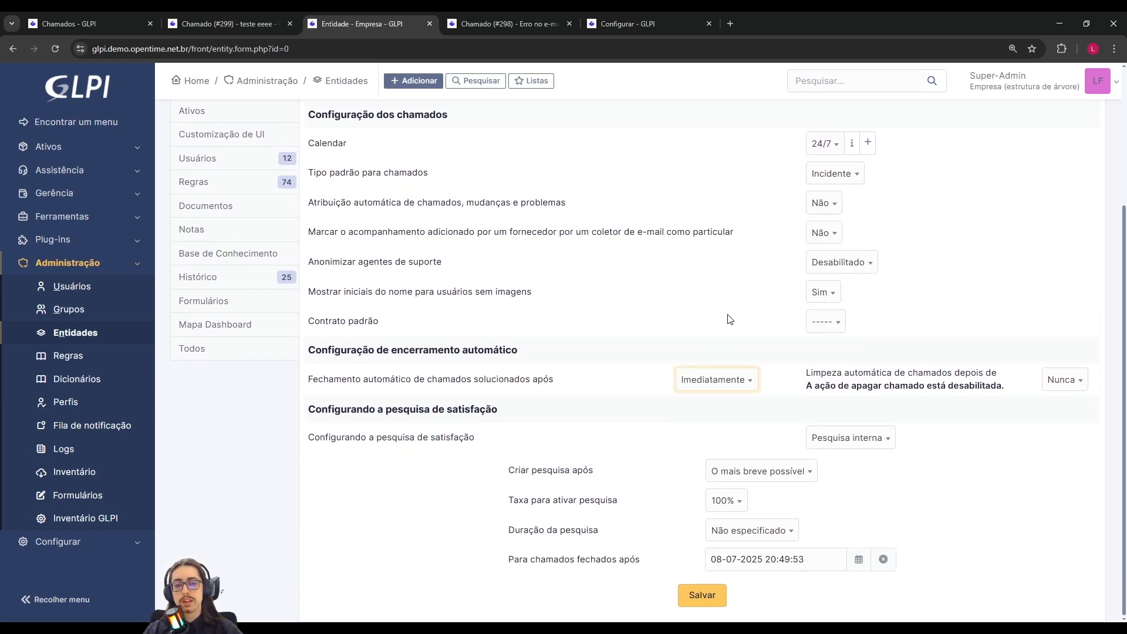
pyautogui.moveTo(347, 381); pyautogui.dragTo(419, 380)
pyautogui.click(441, 380)
# Compare the refused solution in the ticket "teste eeee" with the Empresa entity's automatic closing setting for solved tickets
pyautogui.click(252, 24)
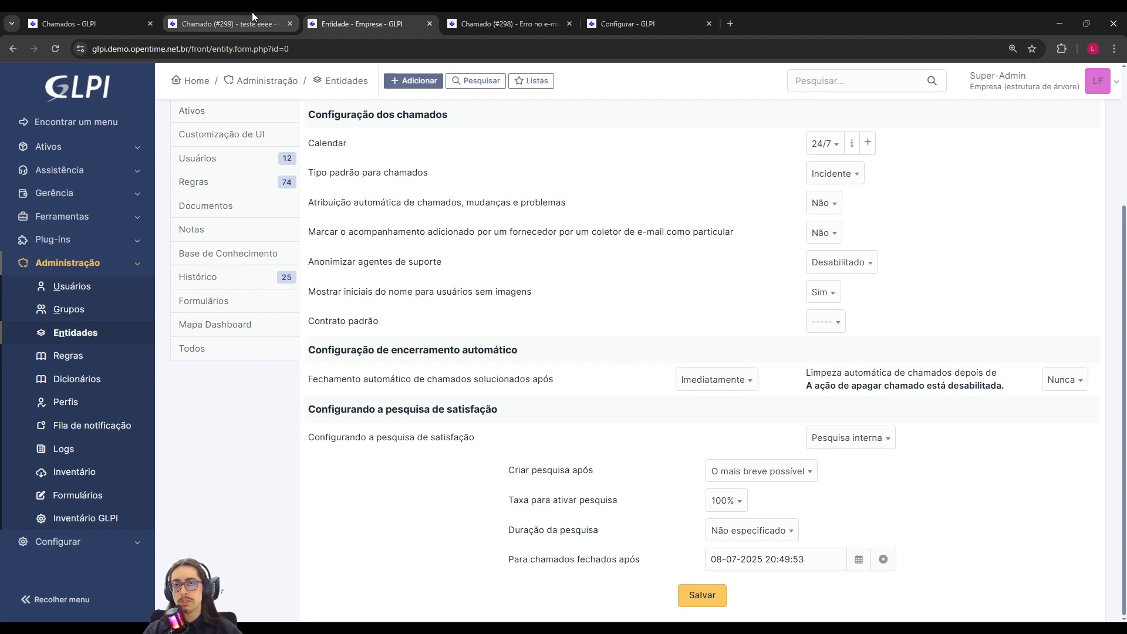
pyautogui.moveTo(527, 390); pyautogui.dragTo(634, 393)
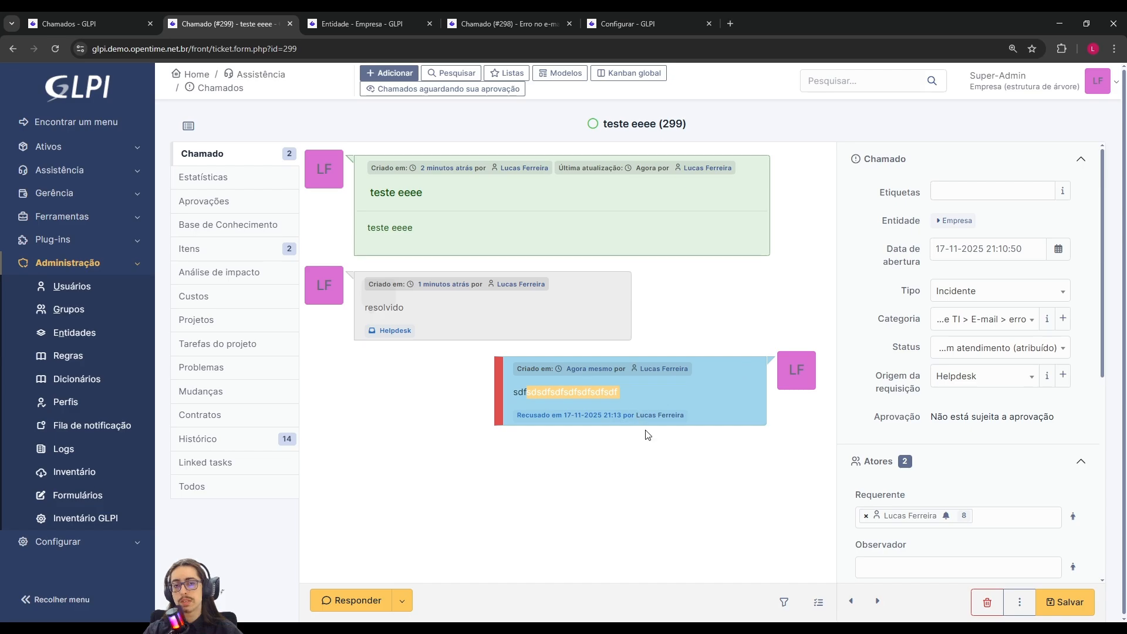
pyautogui.click(594, 389)
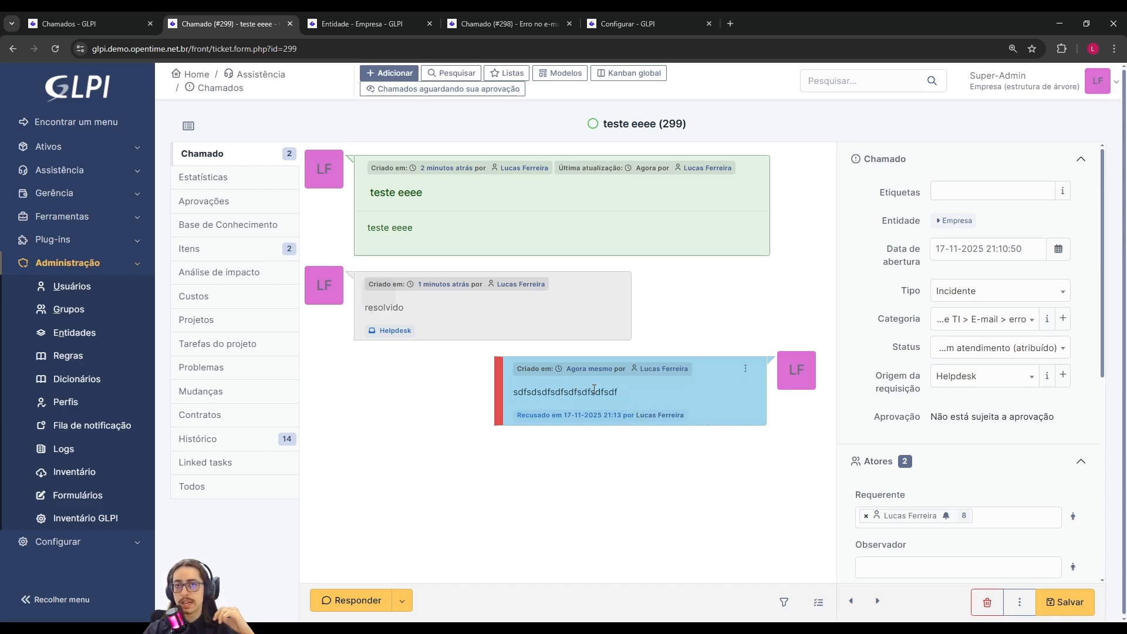
pyautogui.click(418, 21)
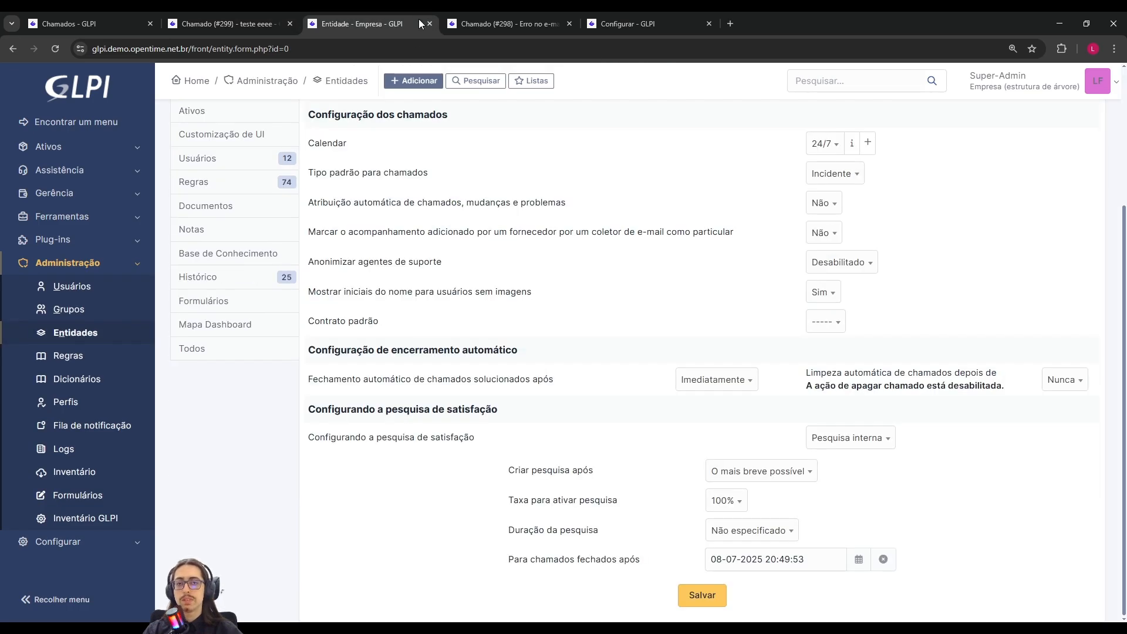
pyautogui.click(216, 23)
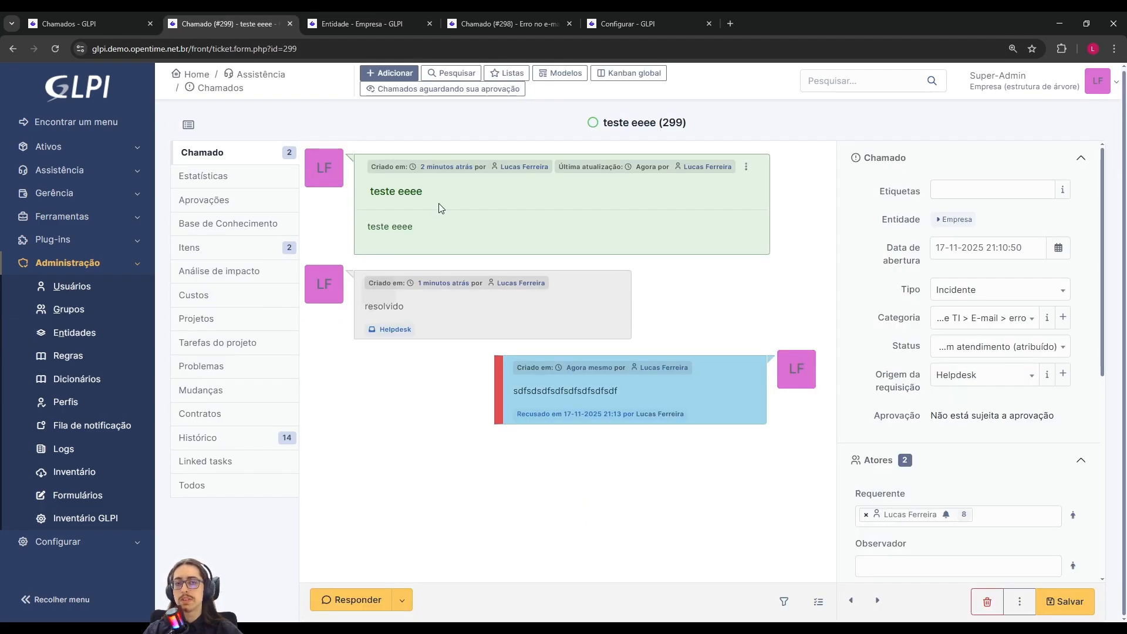
pyautogui.click(378, 23)
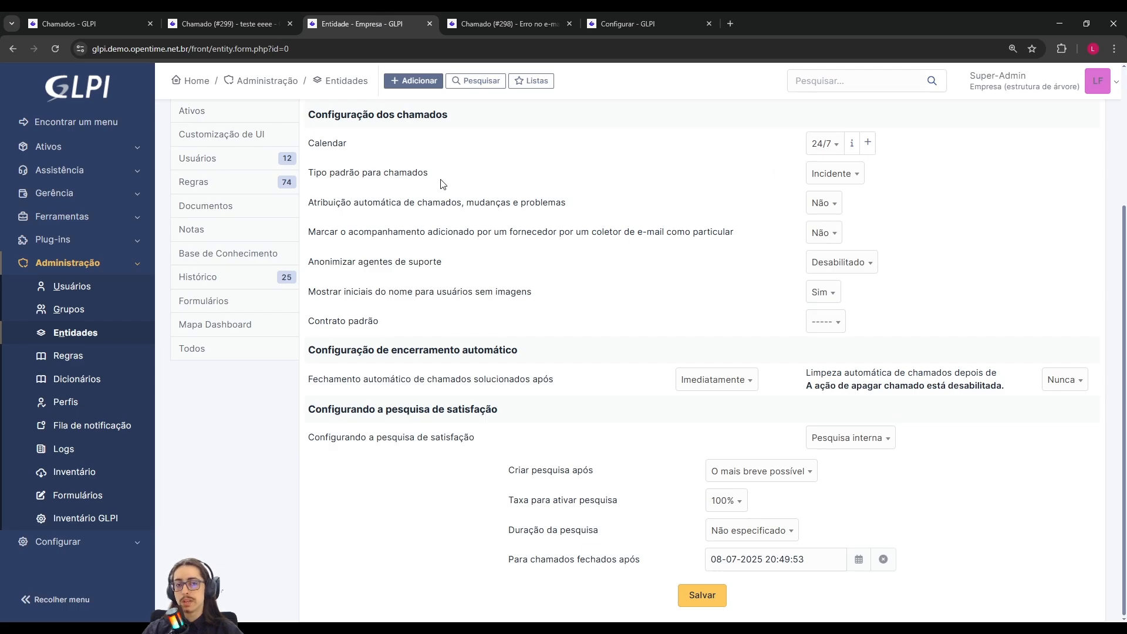
pyautogui.moveTo(505, 379); pyautogui.dragTo(627, 376)
pyautogui.click(703, 379)
pyautogui.click(624, 379)
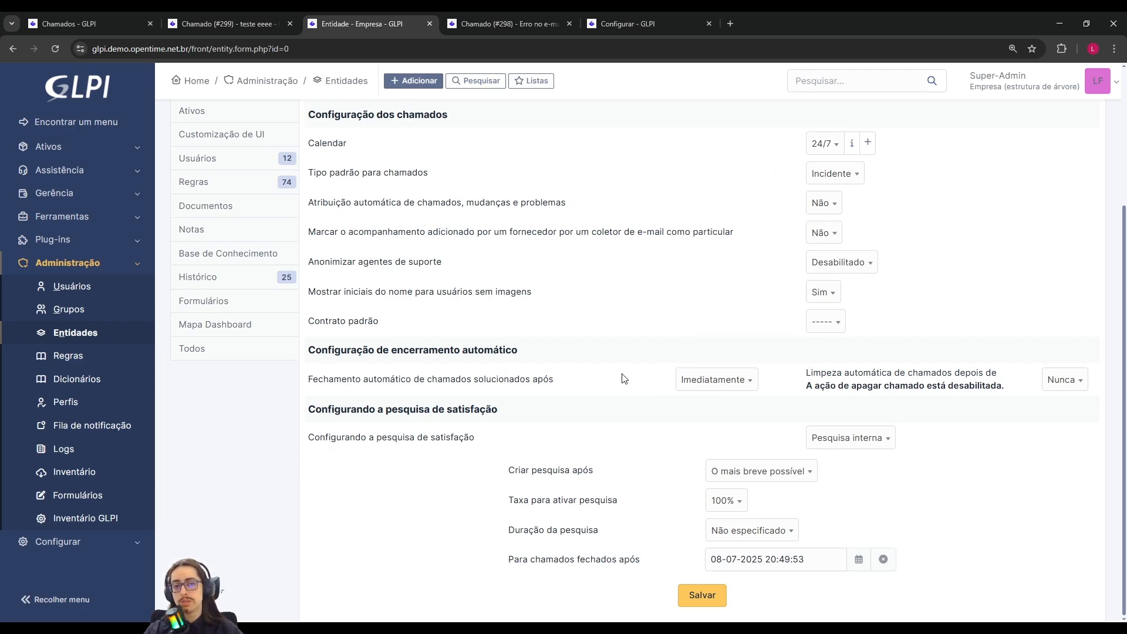
# Look at the status options of the ticket "teste eeee" and its empty new solution form, closing both without changes
pyautogui.click(223, 14)
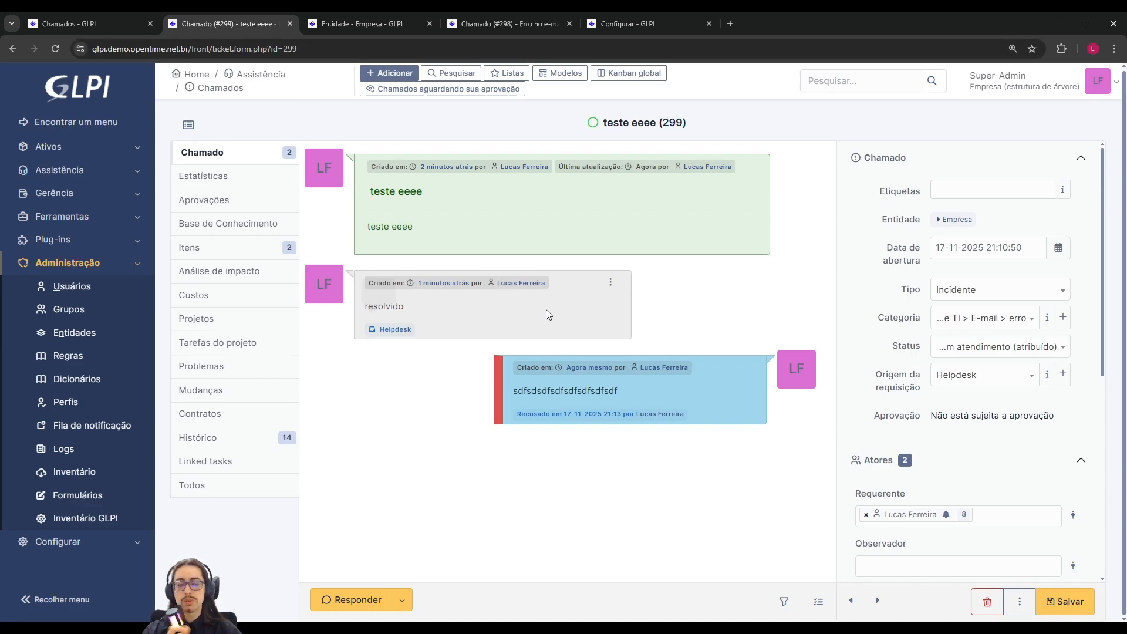
pyautogui.click(946, 345)
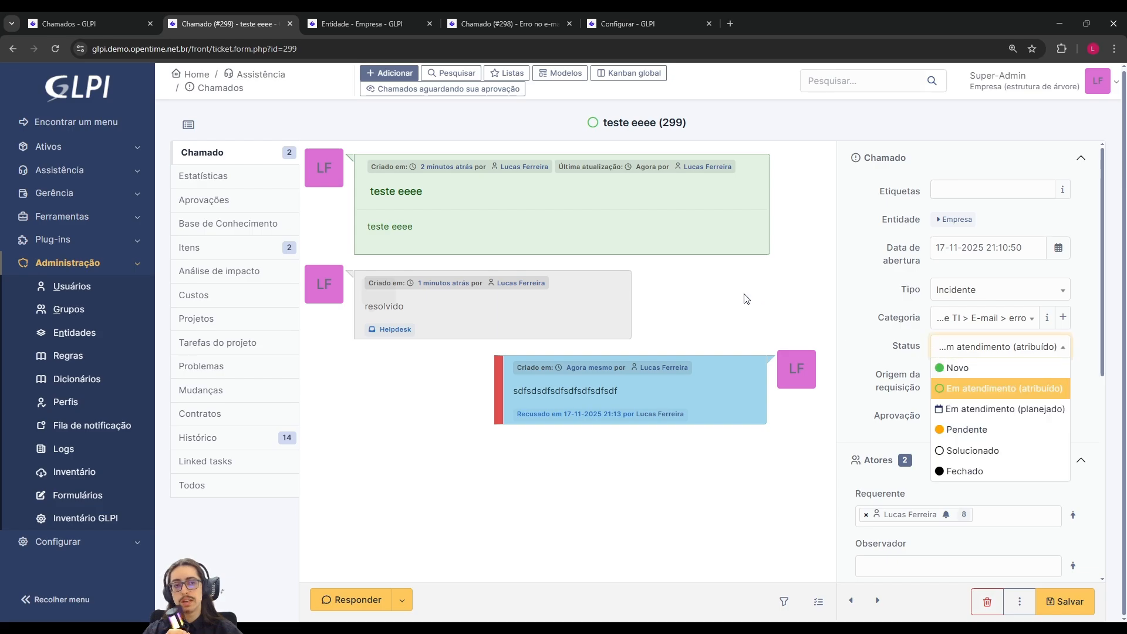
pyautogui.click(737, 299)
pyautogui.click(403, 599)
pyautogui.click(452, 523)
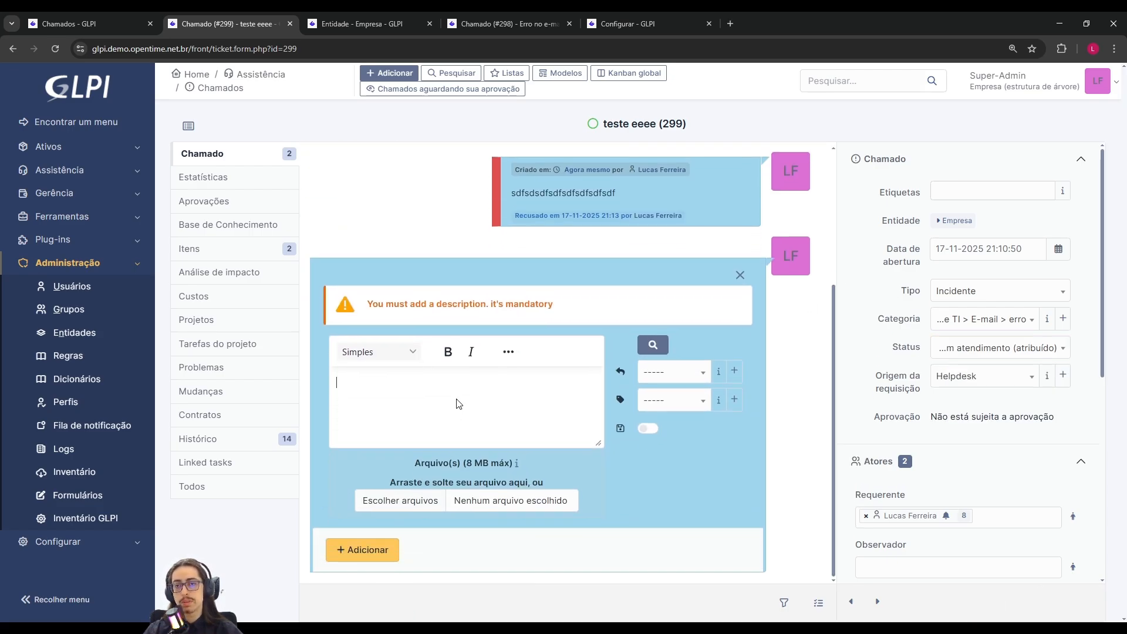
pyautogui.click(740, 274)
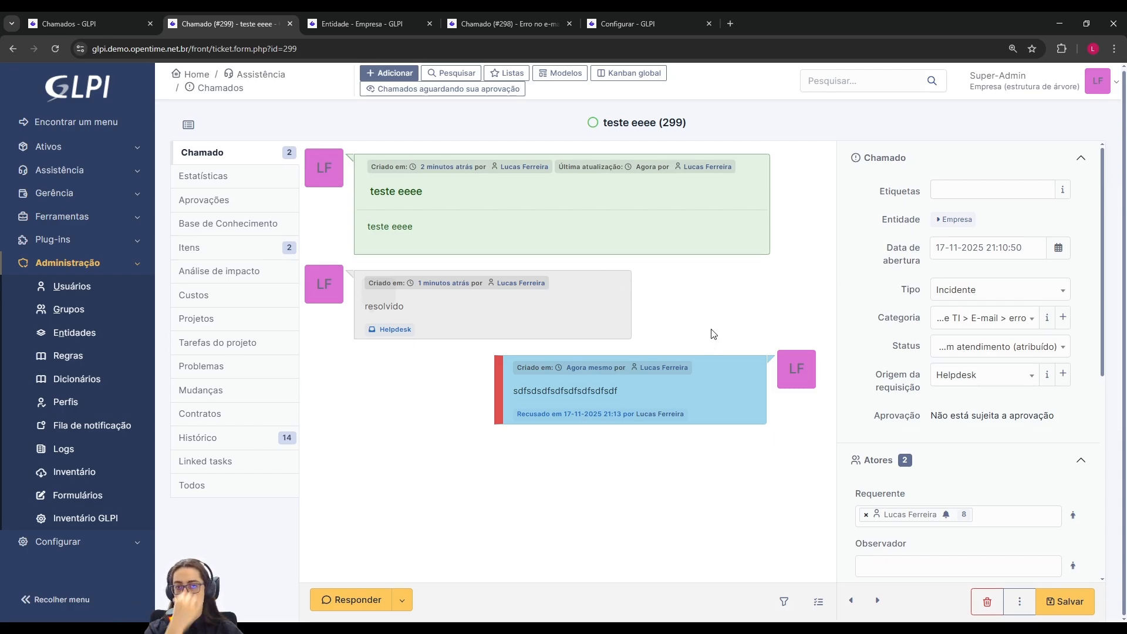
pyautogui.click(403, 600)
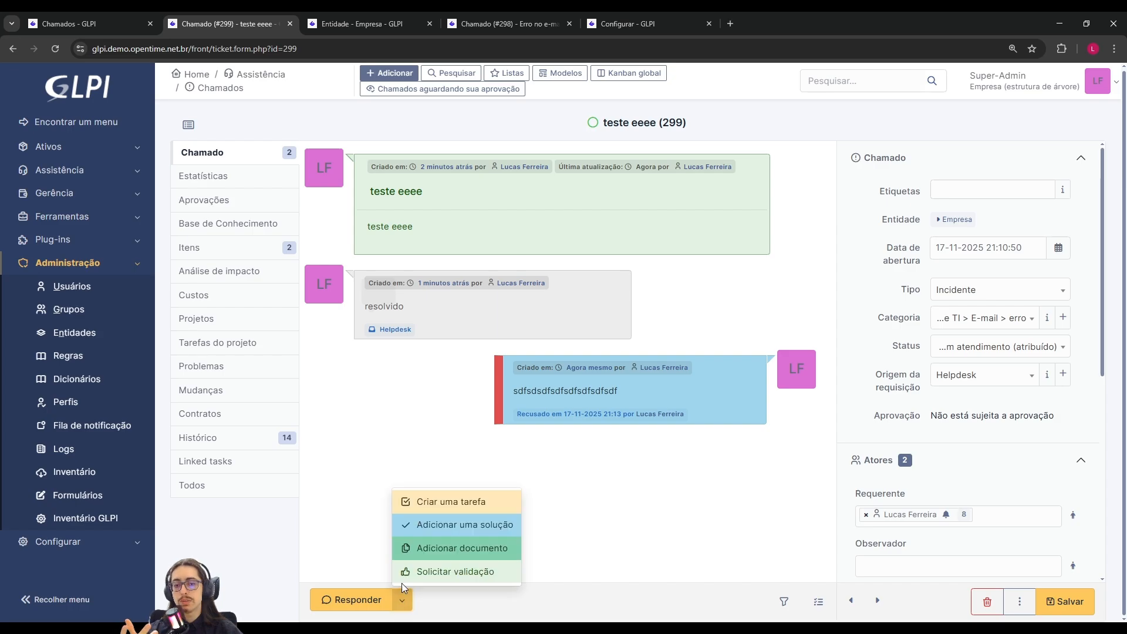
pyautogui.click(459, 526)
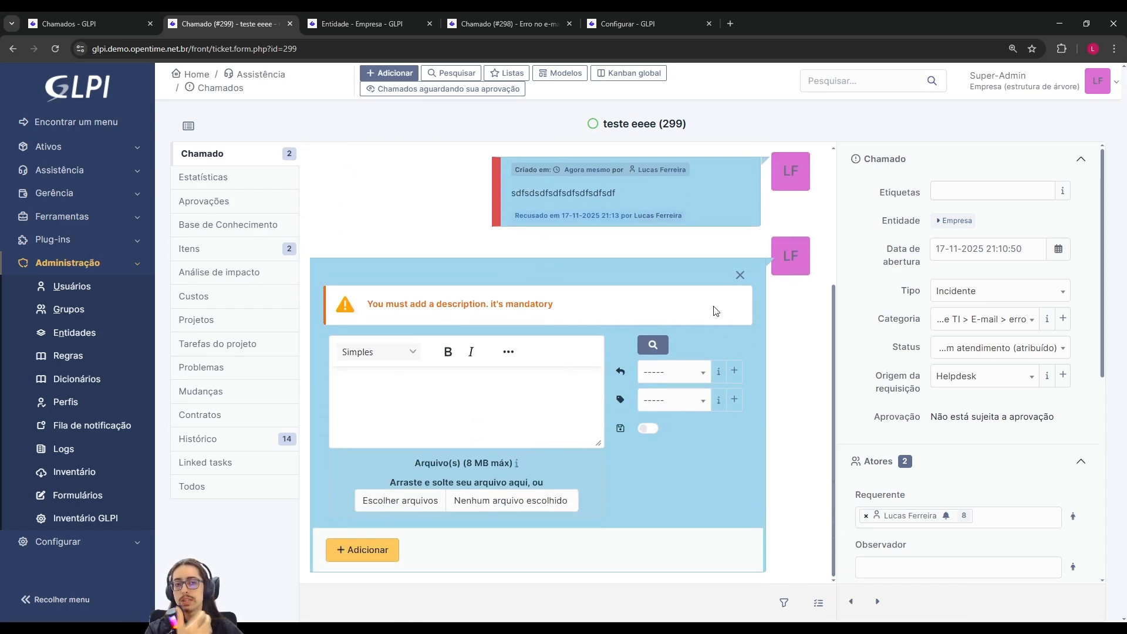
pyautogui.click(739, 275)
# Review the mandatory solution description setting in the Comportamentos section of the general configuration
pyautogui.click(624, 19)
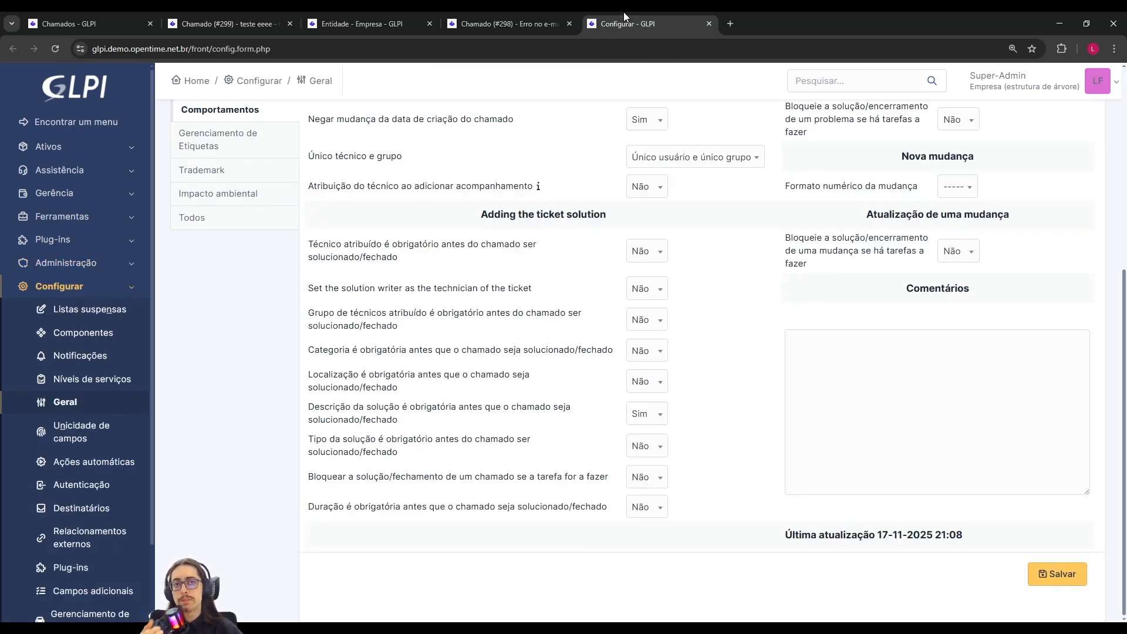
pyautogui.scroll(3, 421, 365)
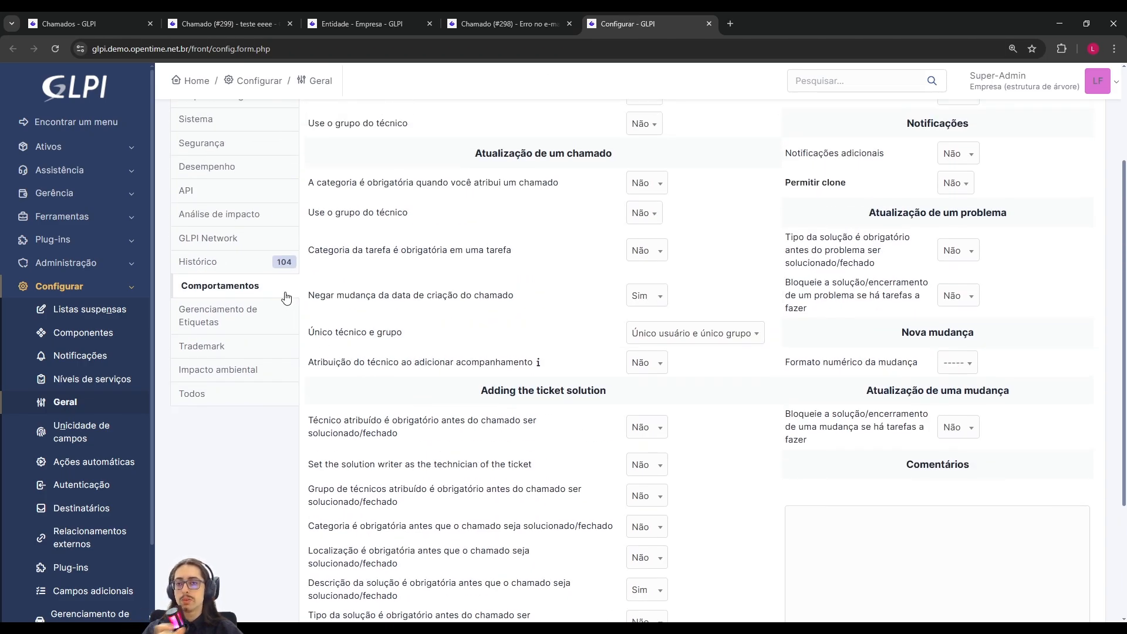
pyautogui.scroll(-3, 379, 313)
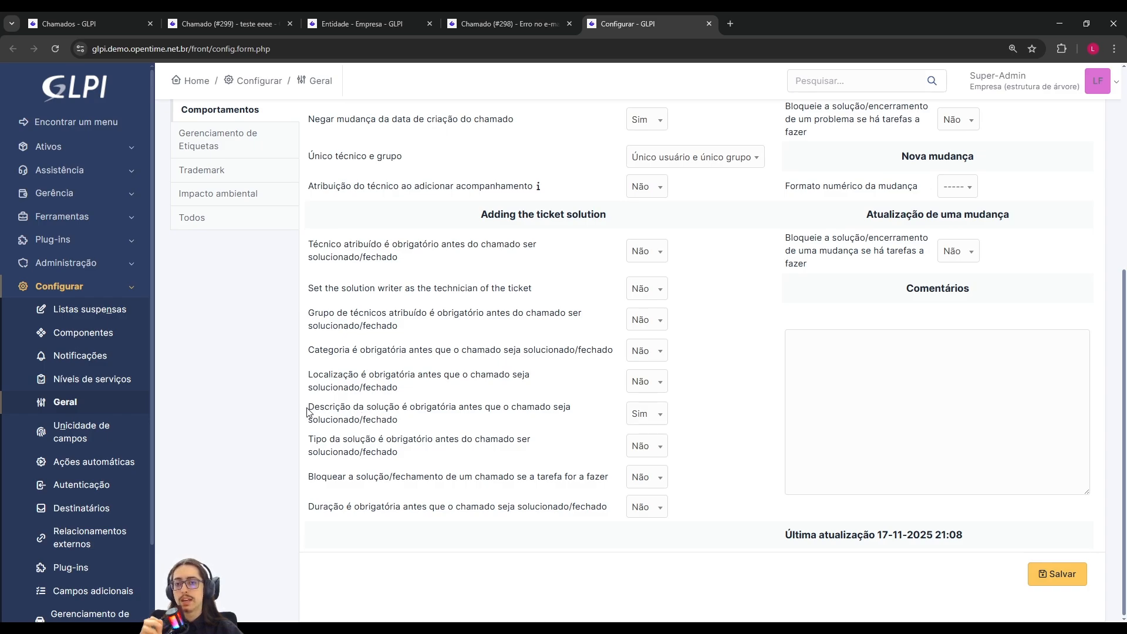
pyautogui.moveTo(317, 408); pyautogui.dragTo(452, 429)
pyautogui.click(452, 429)
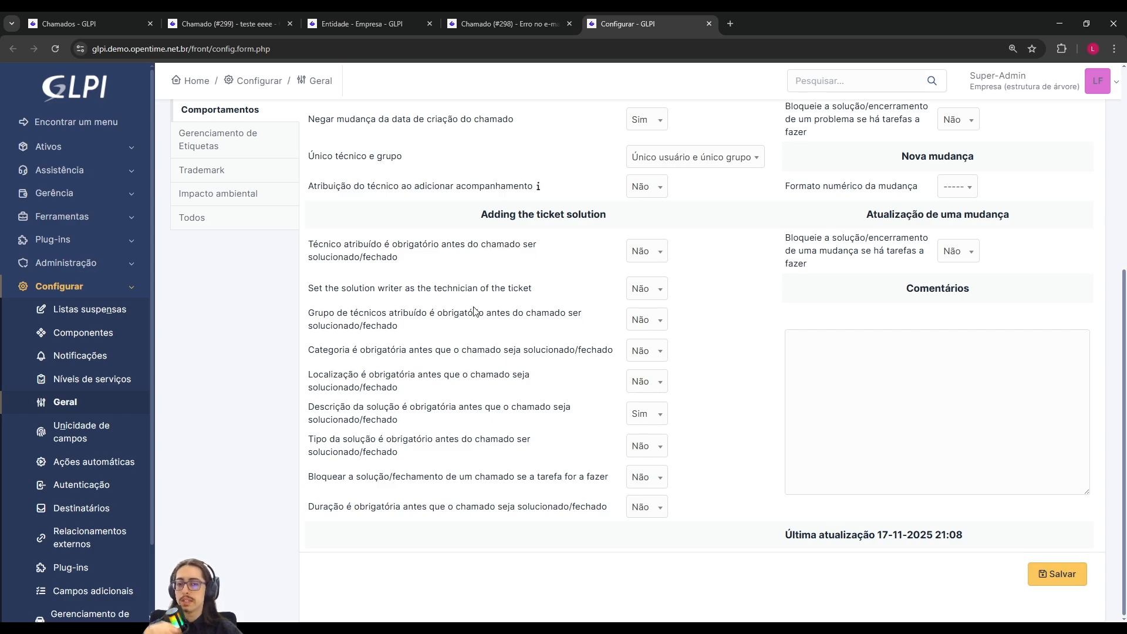
# Return to the ticket "teste eeee", view the mandatory description notice in a new solution form, and close the form unsaved
pyautogui.click(512, 18)
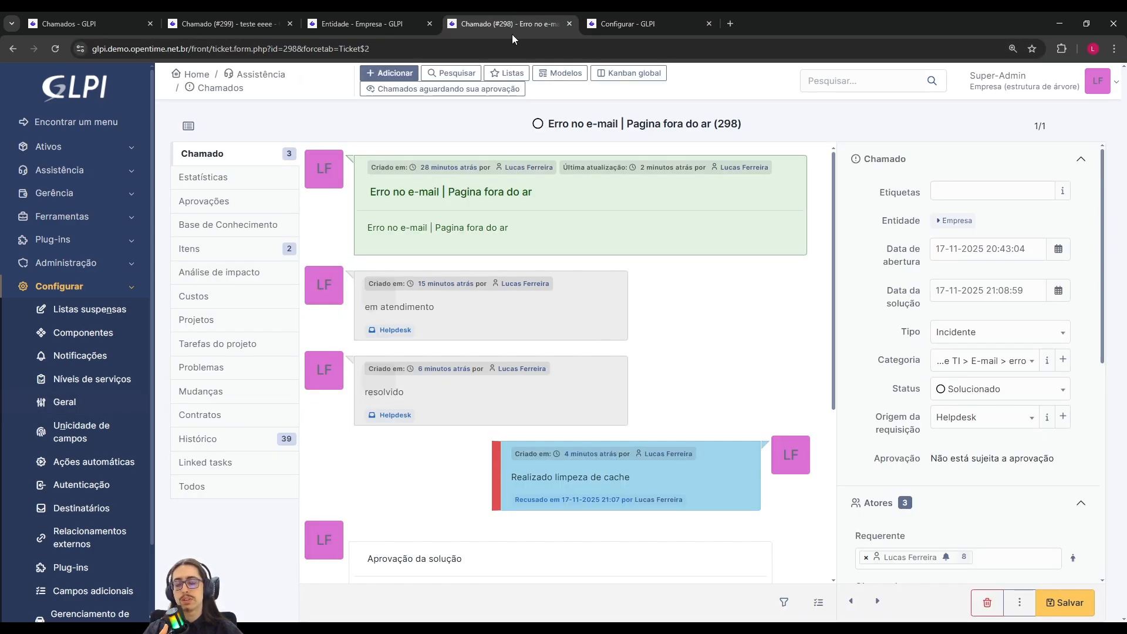
pyautogui.click(235, 23)
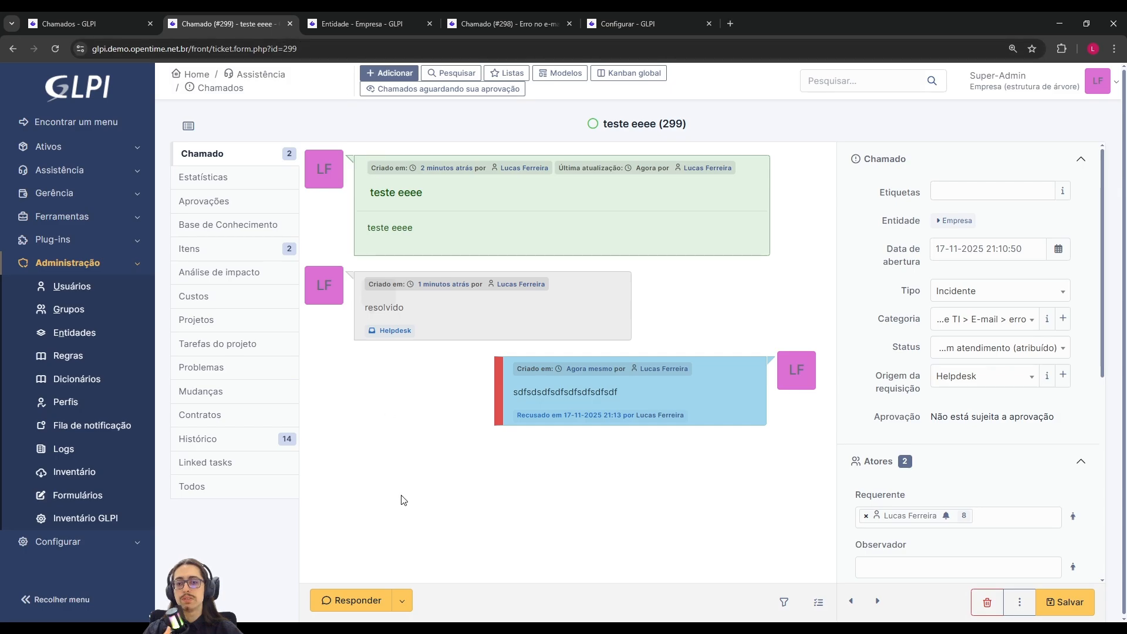
pyautogui.click(402, 600)
pyautogui.click(439, 531)
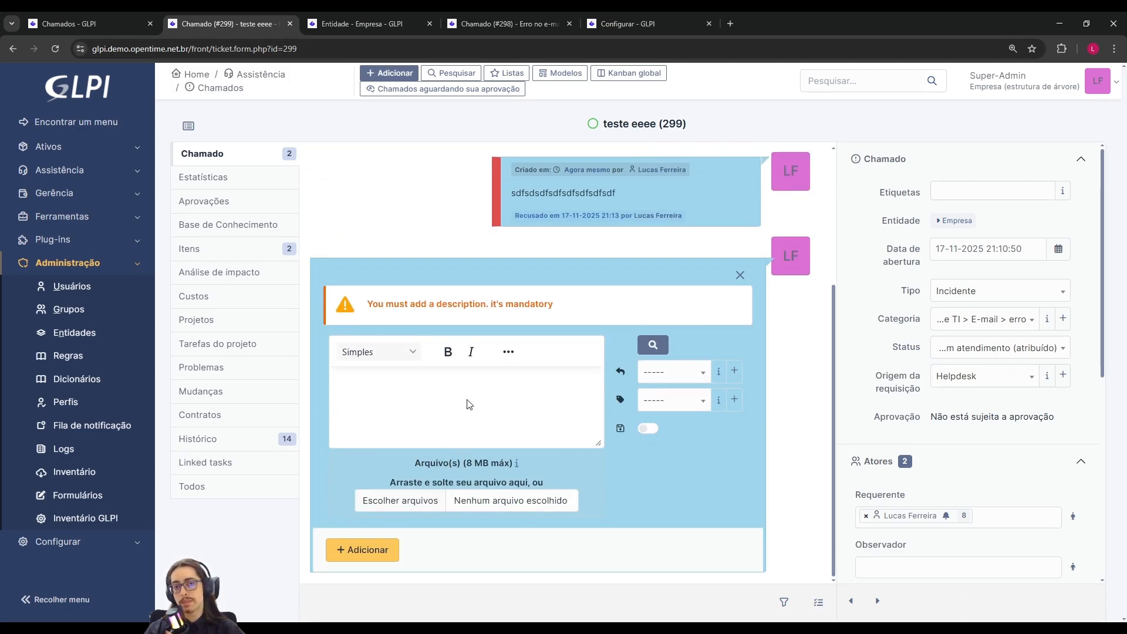
pyautogui.click(740, 274)
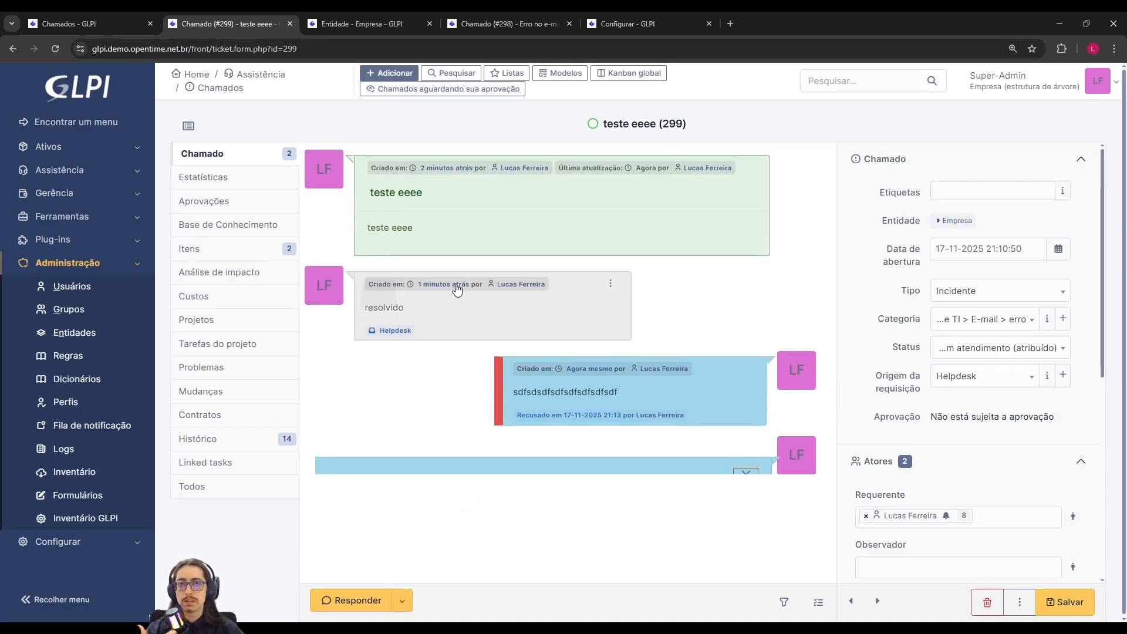
pyautogui.moveTo(457, 287)
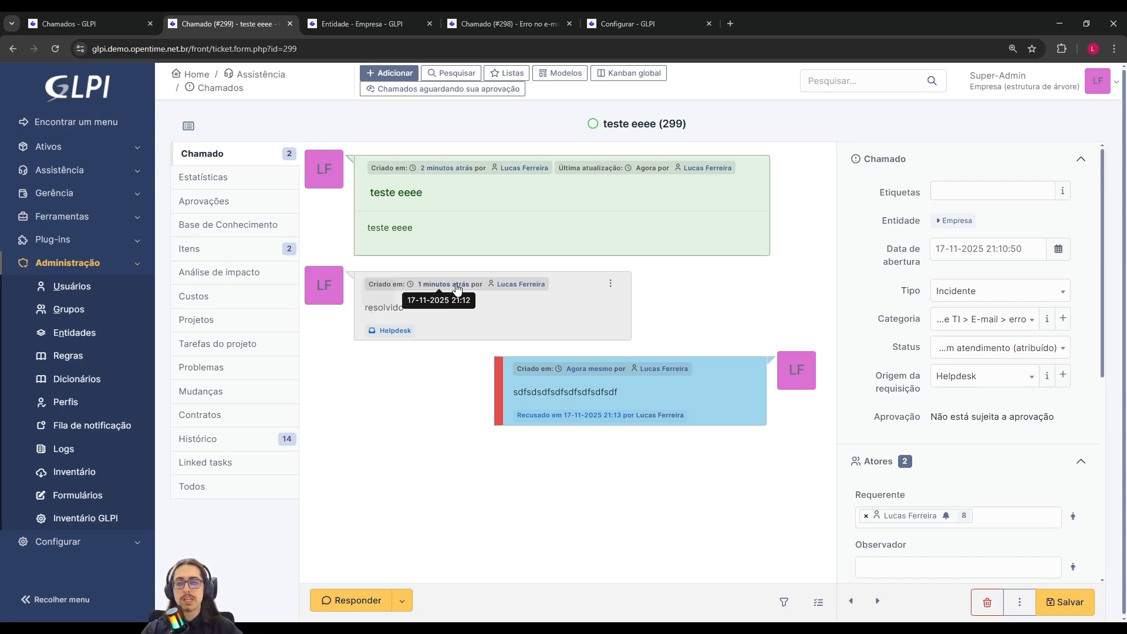
# View the blank solution form in the ticket "teste eeee" once more, close it, and look over the status choices without changing them
pyautogui.click(402, 599)
pyautogui.click(464, 530)
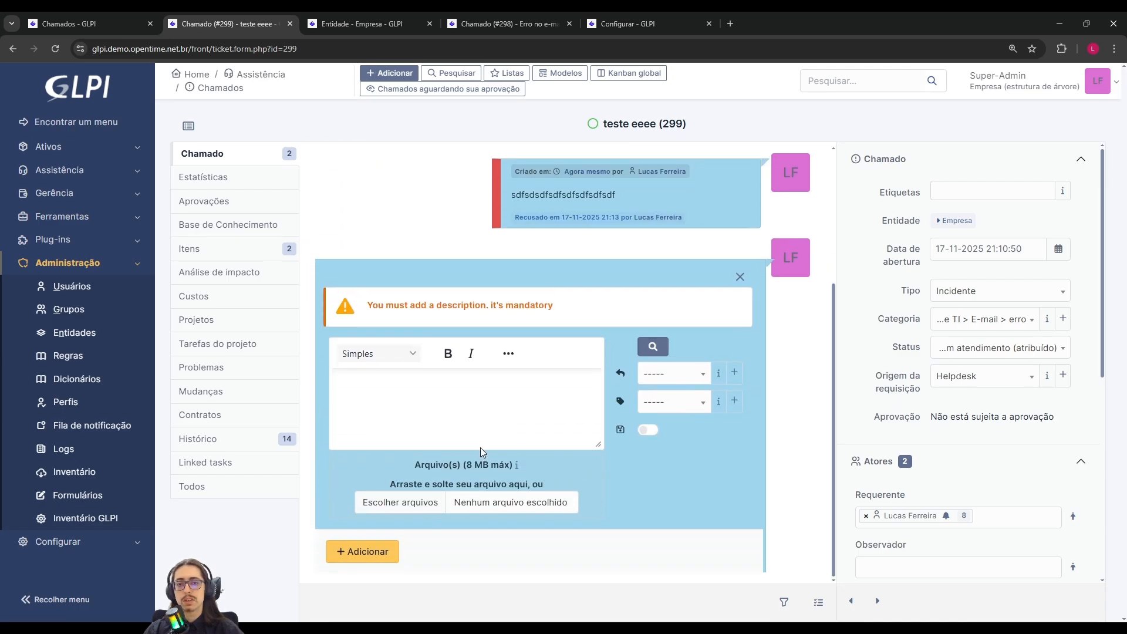
pyautogui.click(739, 277)
pyautogui.click(959, 348)
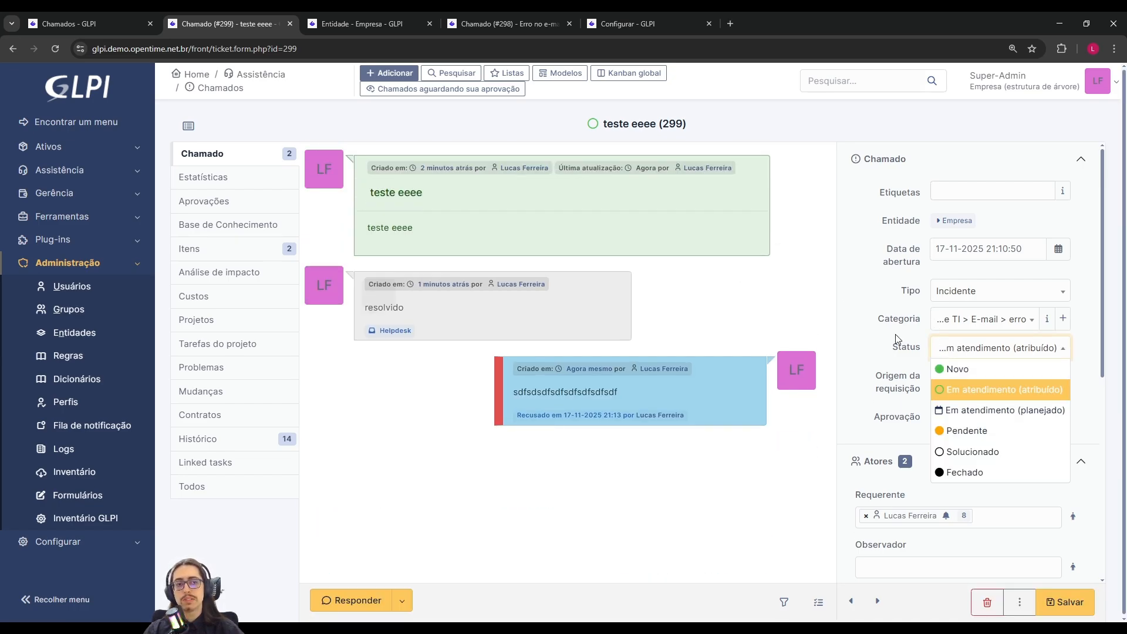
pyautogui.click(836, 323)
pyautogui.click(945, 349)
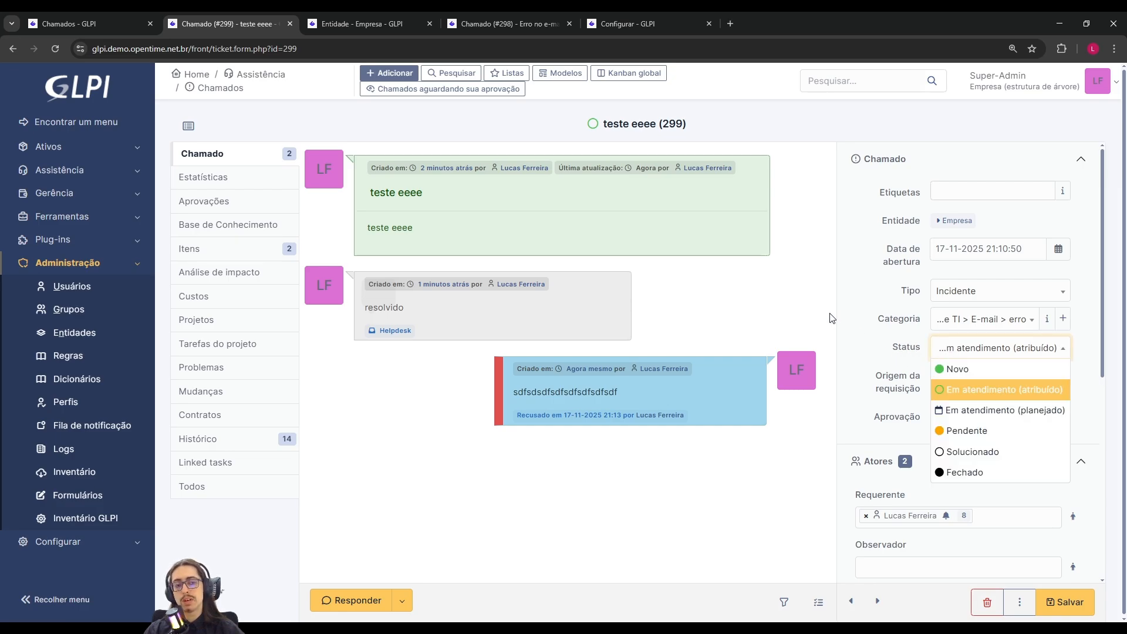
pyautogui.click(830, 317)
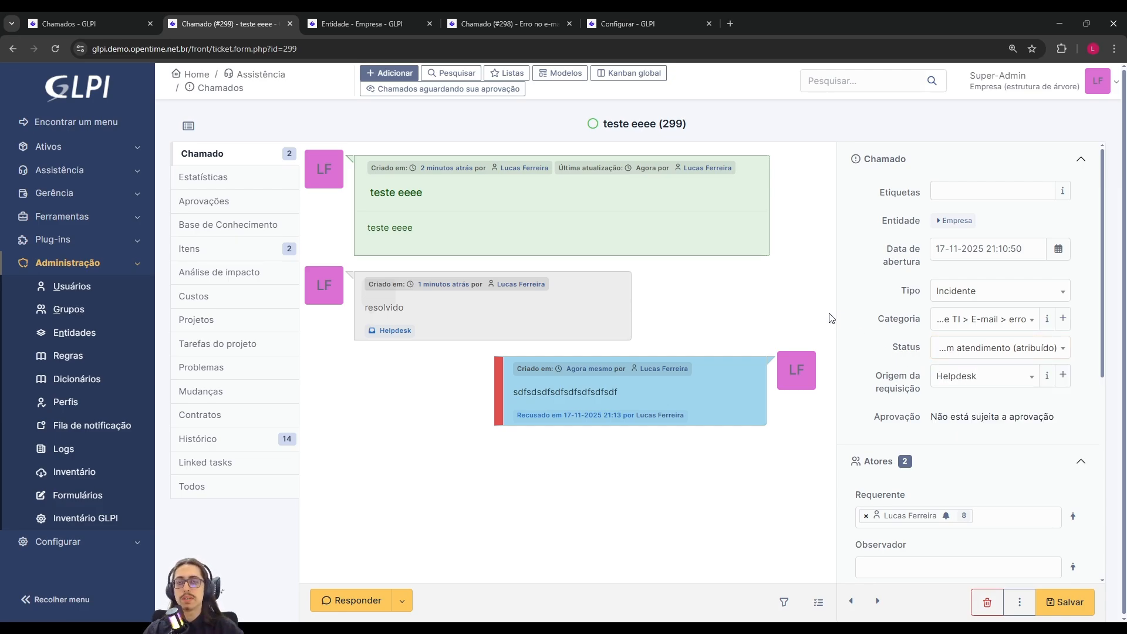